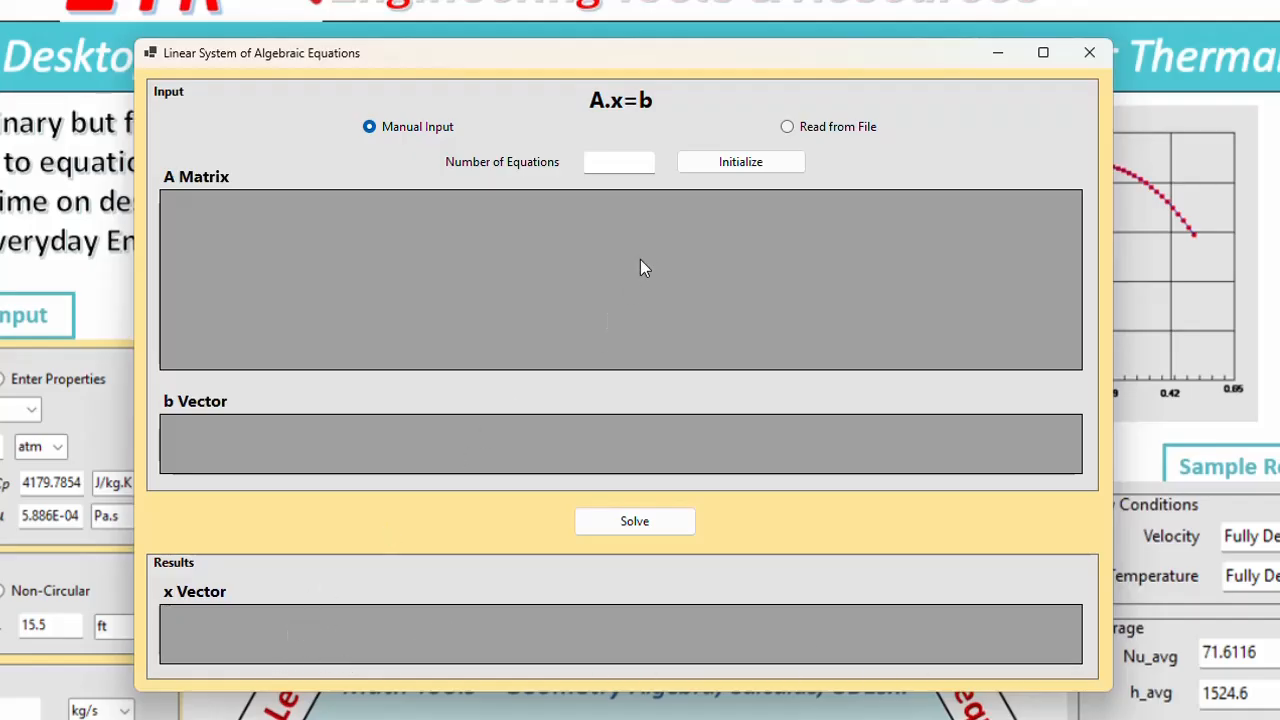
# Initialize the manual-input linear system with 9 equations.
pyautogui.click(625, 165)
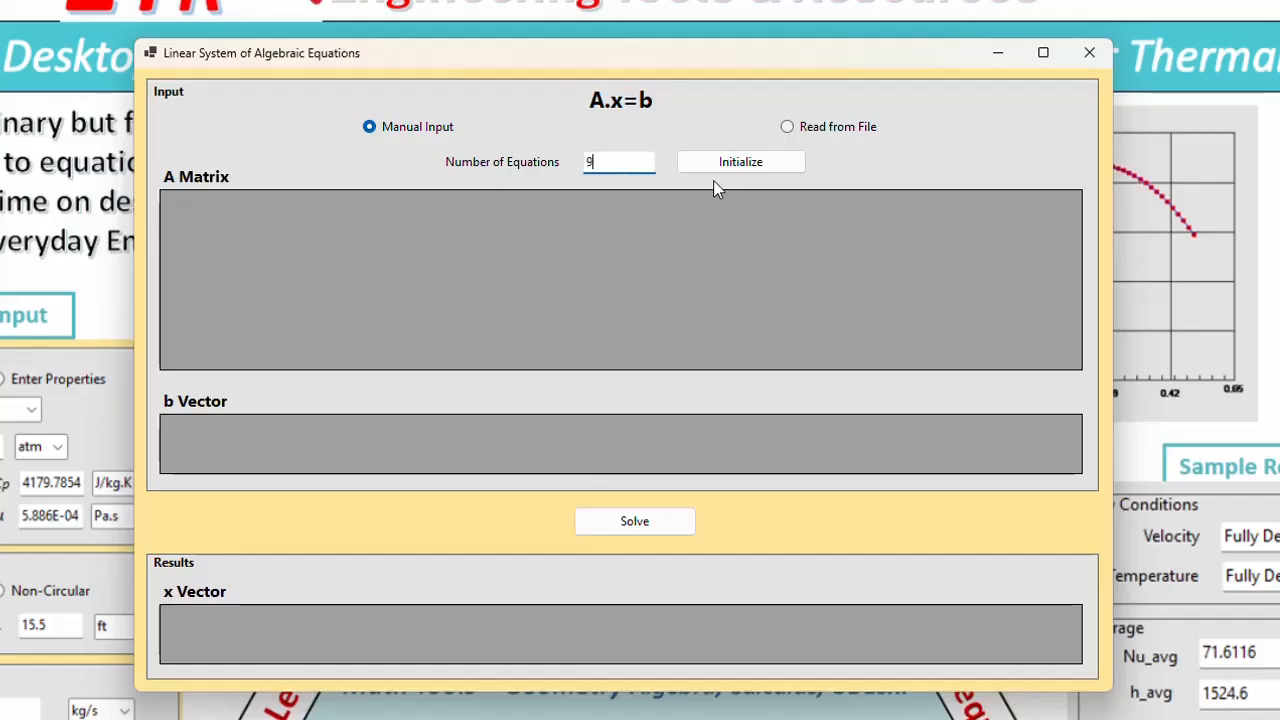
pyautogui.click(740, 164)
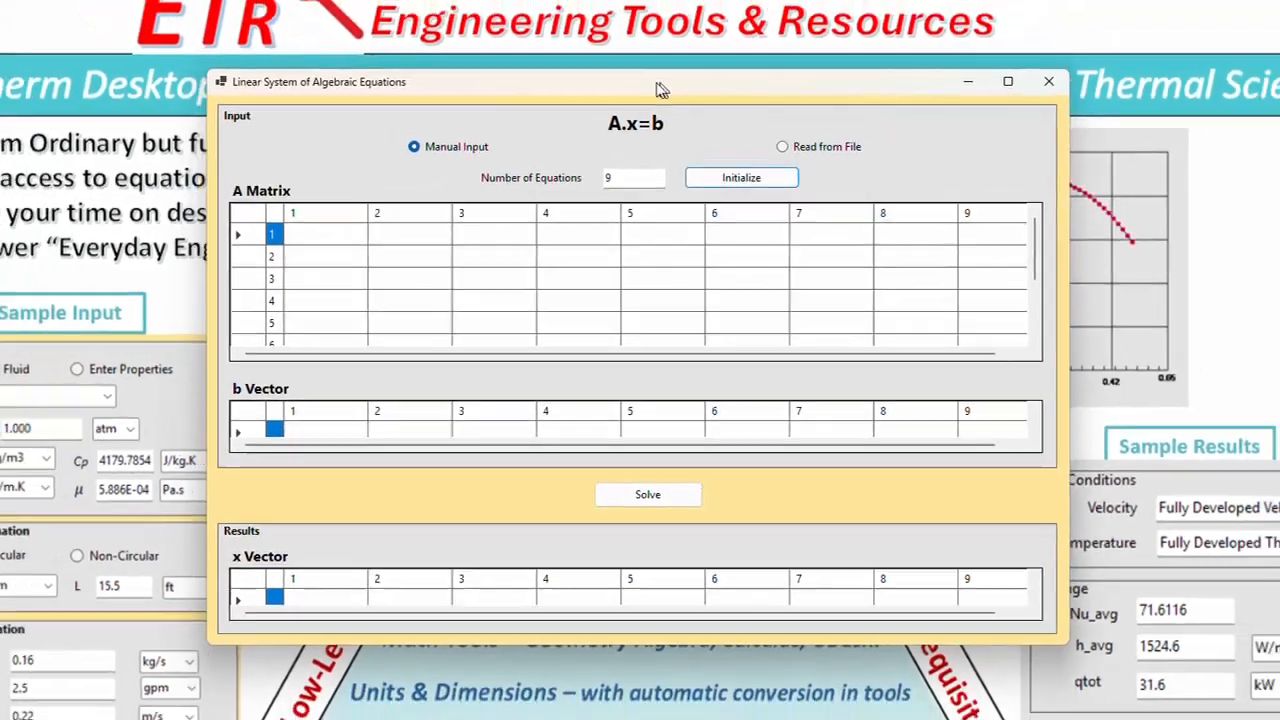
# Bring up the example system in Snipping Tool and move the linear equation solver window so the example's equations are readable beside it.
pyautogui.moveTo(660, 90)
pyautogui.mouseDown()
pyautogui.moveTo(798, 83)
pyautogui.moveTo(874, 89)
pyautogui.moveTo(915, 110)
pyautogui.mouseUp()
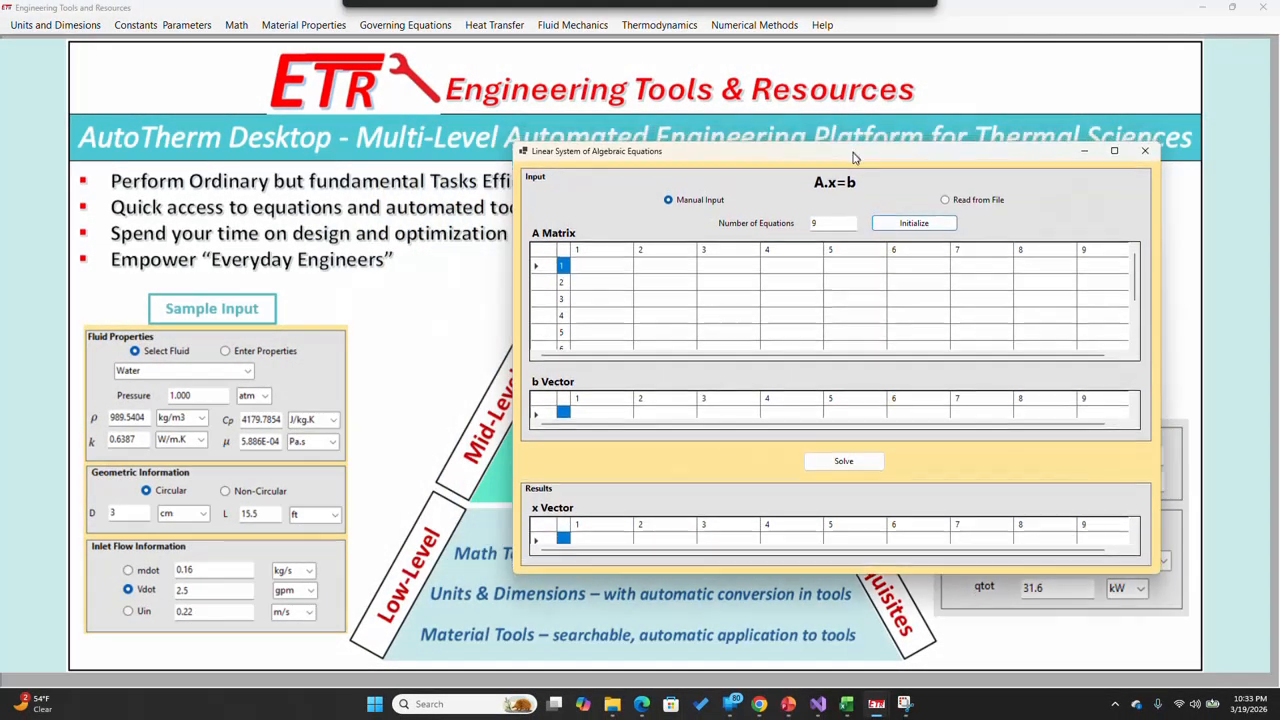
pyautogui.moveTo(854, 157); pyautogui.dragTo(854, 159)
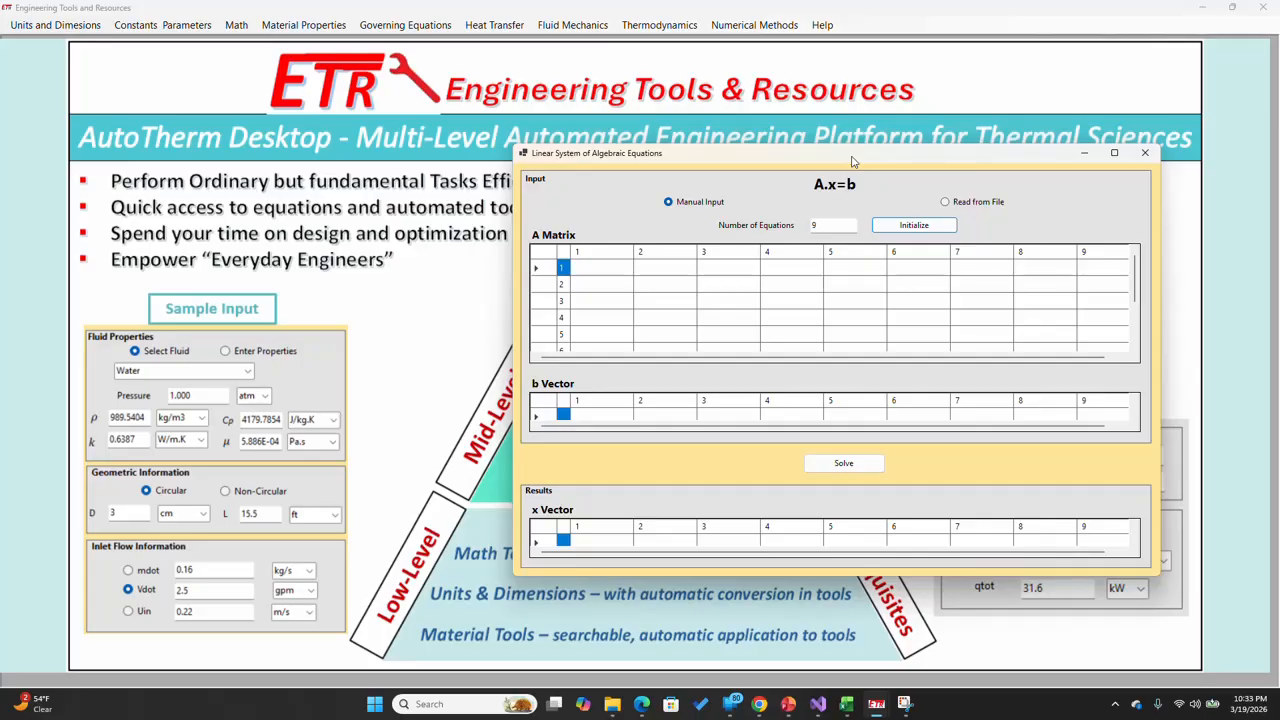
pyautogui.click(906, 708)
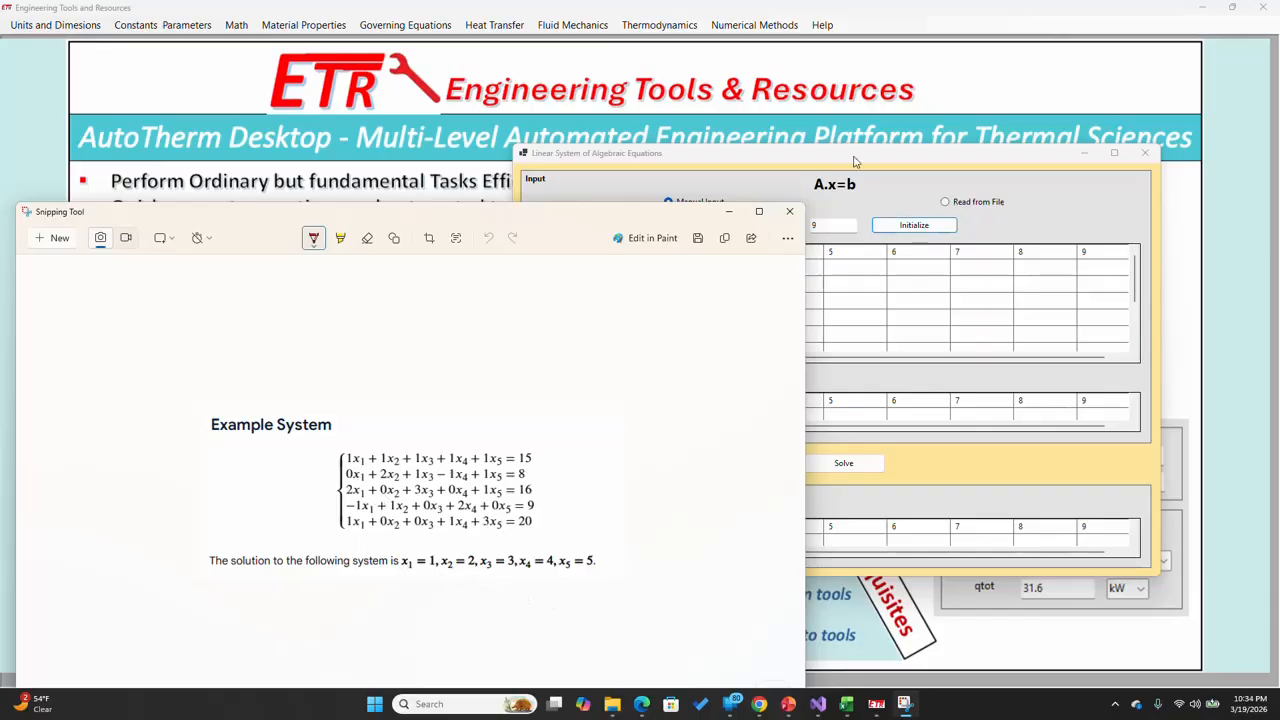
pyautogui.moveTo(854, 161); pyautogui.dragTo(886, 193)
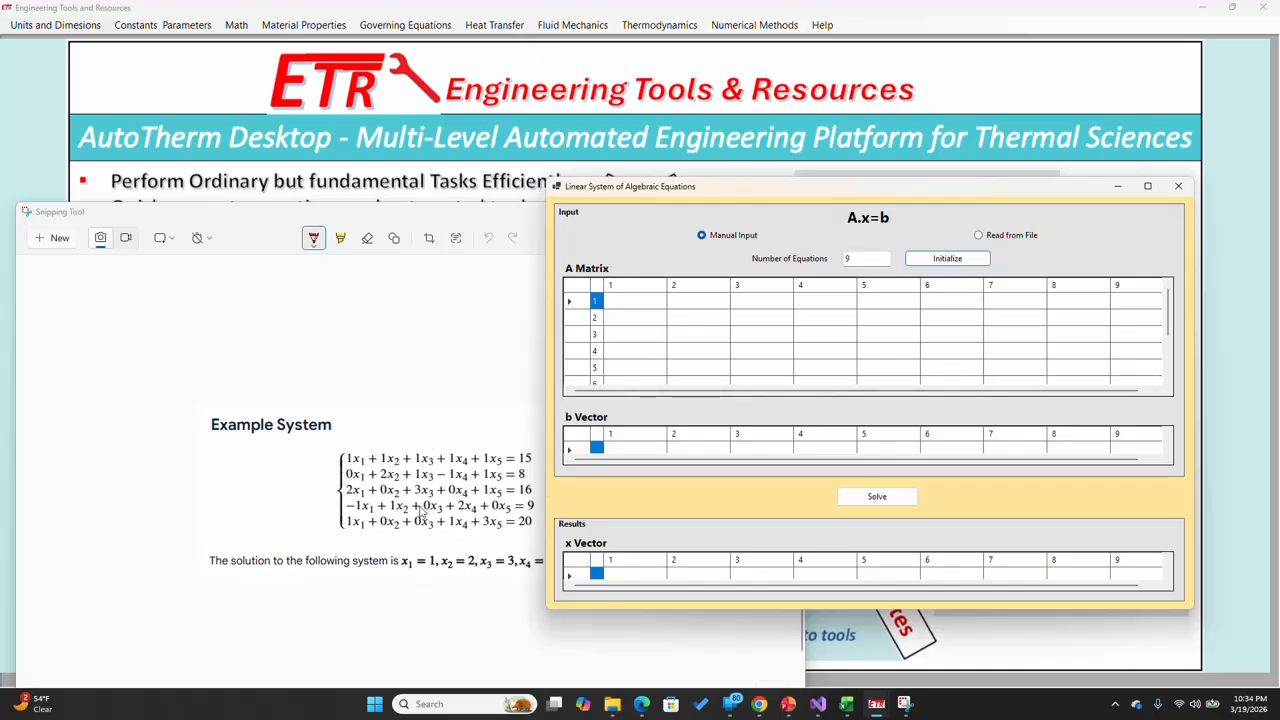
# Set the number of equations to 5 and initialize the matrix and vector tables.
pyautogui.doubleClick(880, 256)
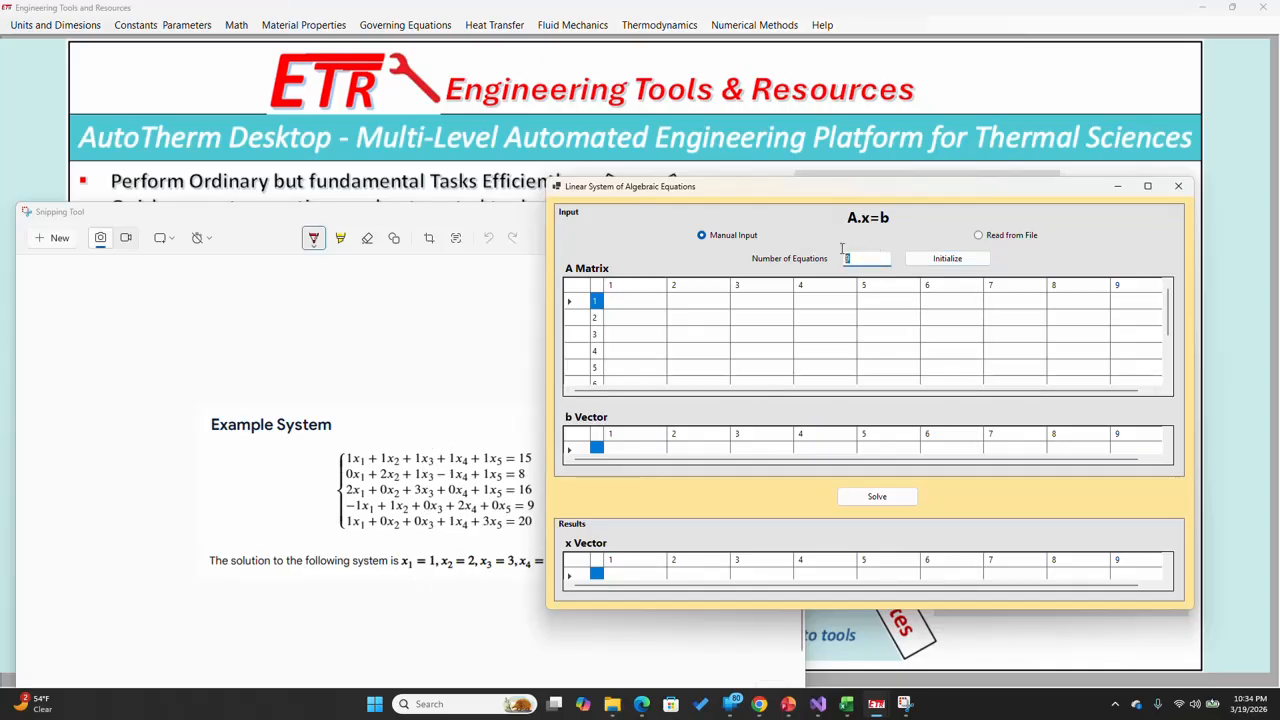
pyautogui.write('5')
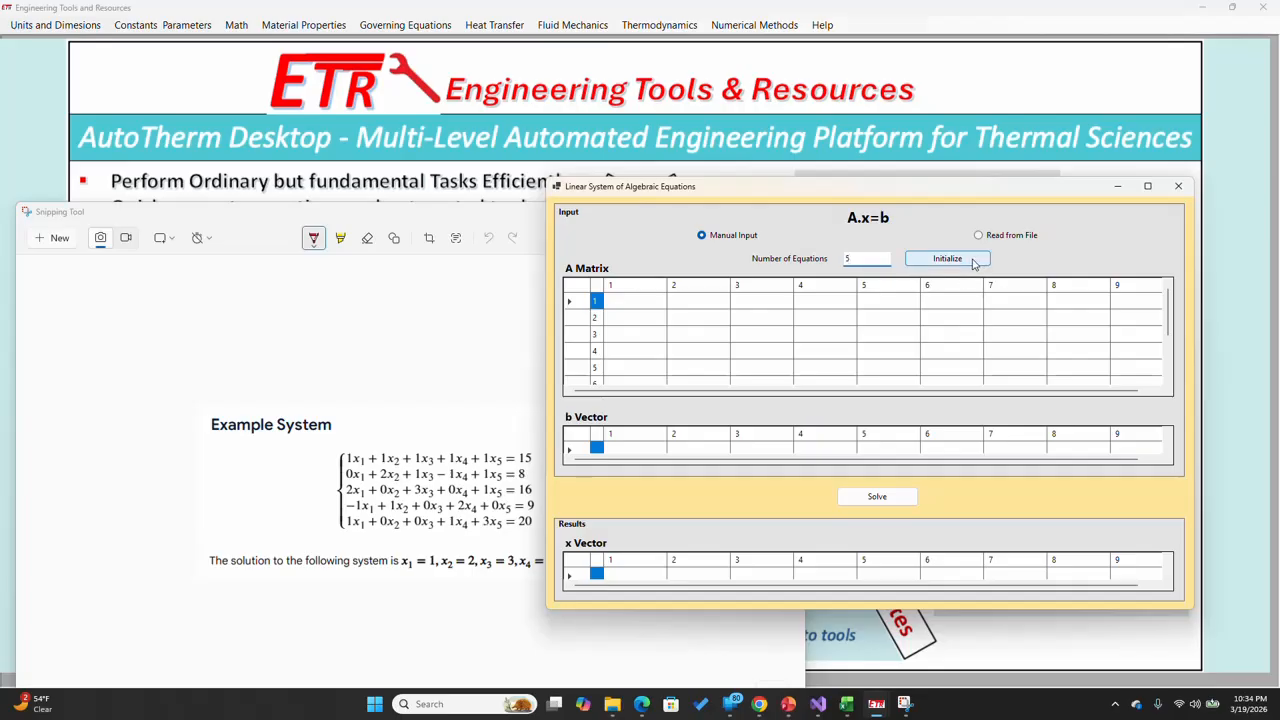
pyautogui.click(970, 260)
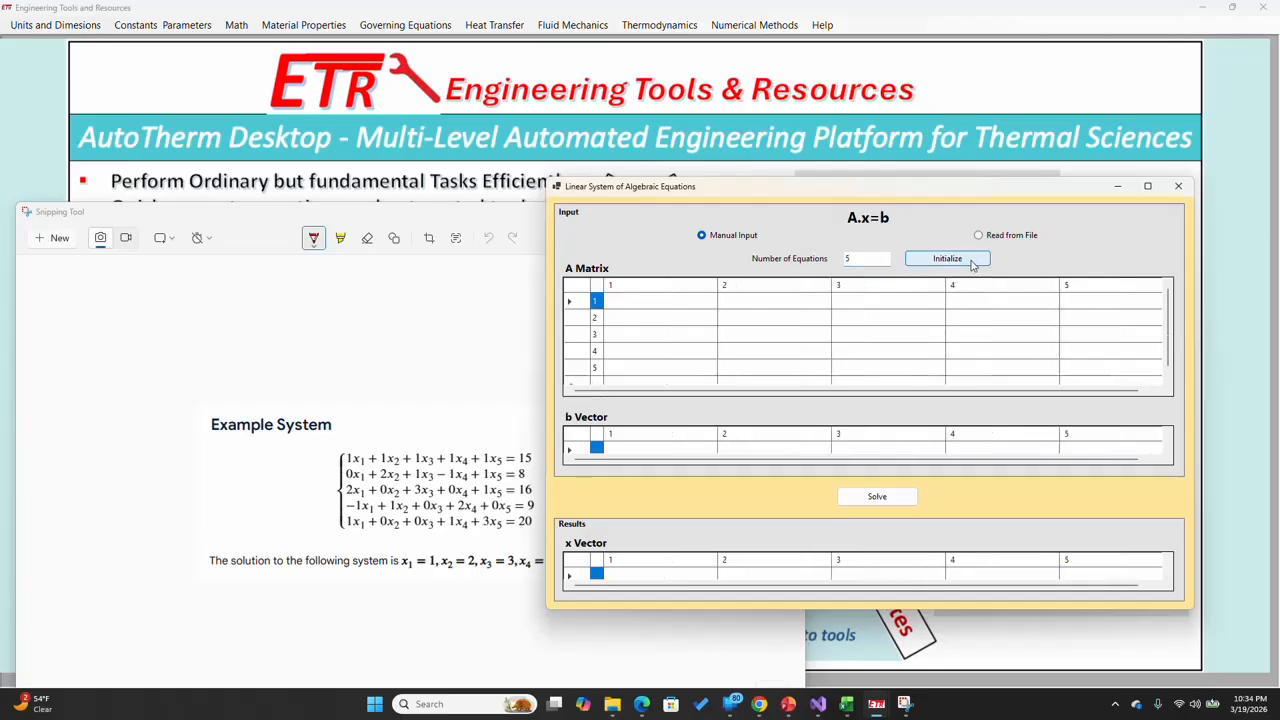
# Fill the first row of the A matrix with the coefficients 1, 1, 1, 1, 1.
pyautogui.click(639, 303)
pyautogui.write('1')
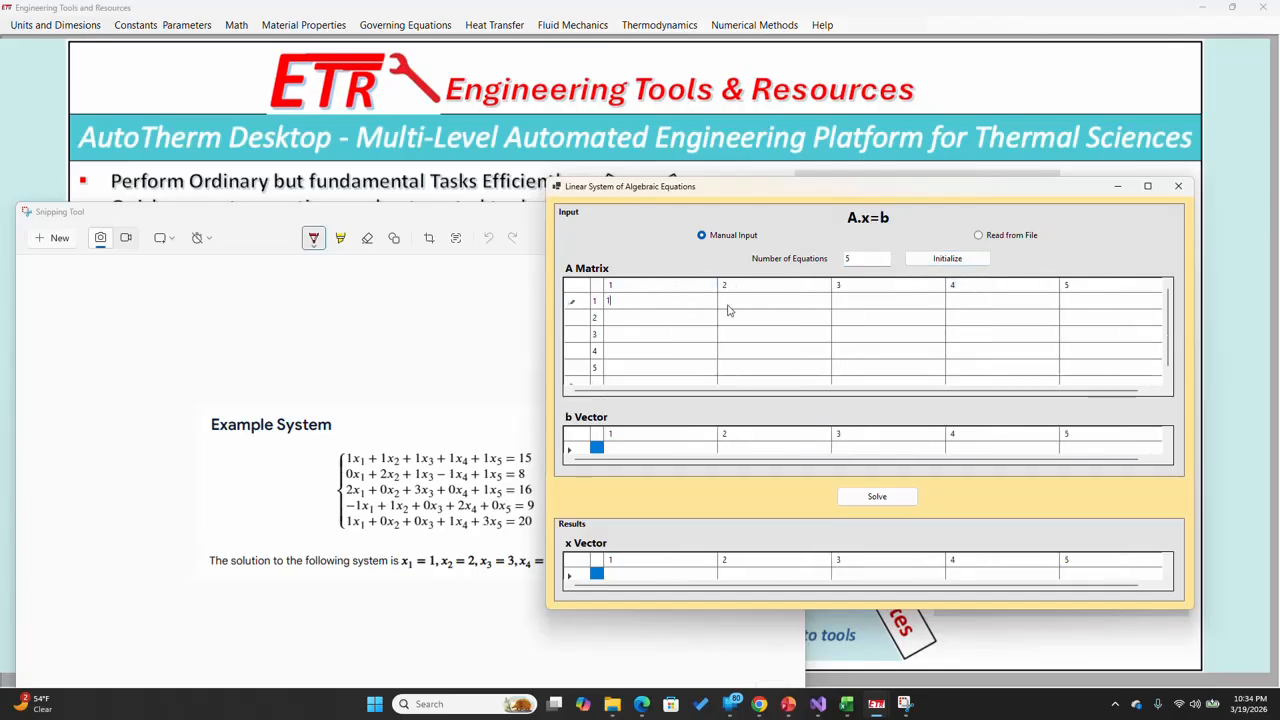
pyautogui.click(737, 306)
pyautogui.write('1')
pyautogui.click(866, 309)
pyautogui.write('1')
pyautogui.click(962, 306)
pyautogui.write('1')
pyautogui.click(1067, 312)
pyautogui.write('1')
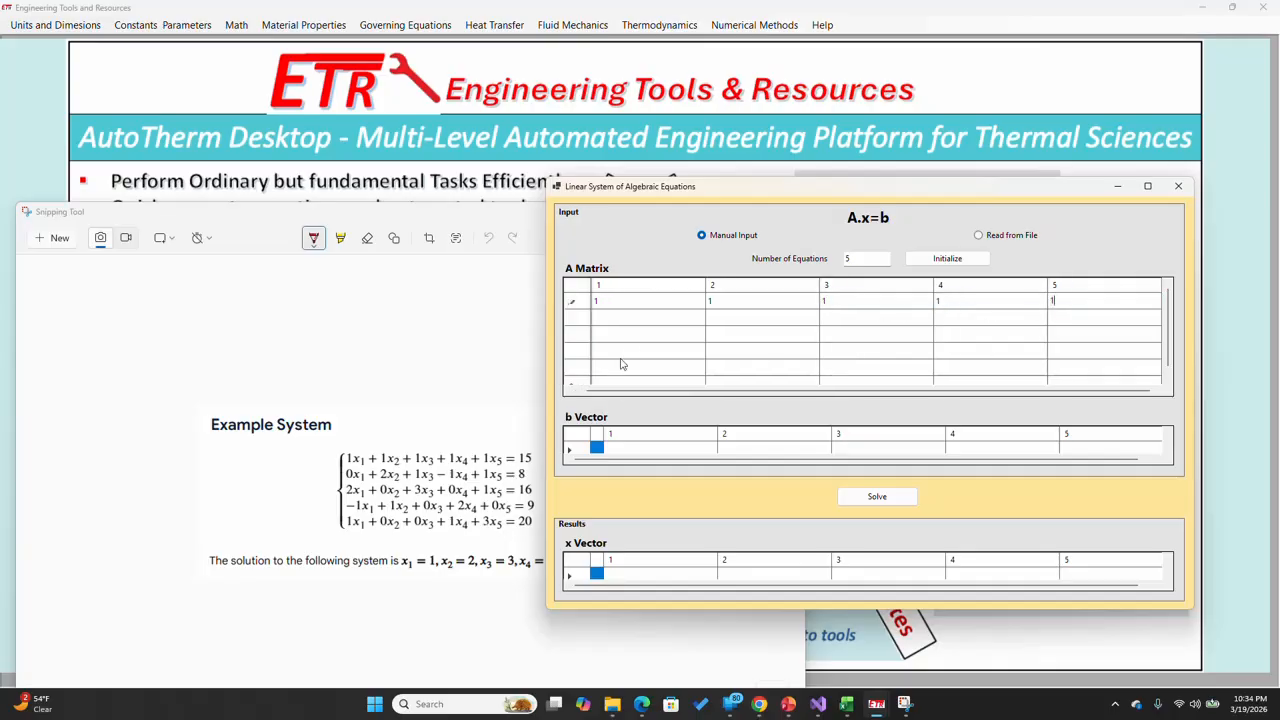
# Fill the second row of the A matrix with the coefficients 0, 2, 1, -1, 1.
pyautogui.click(628, 321)
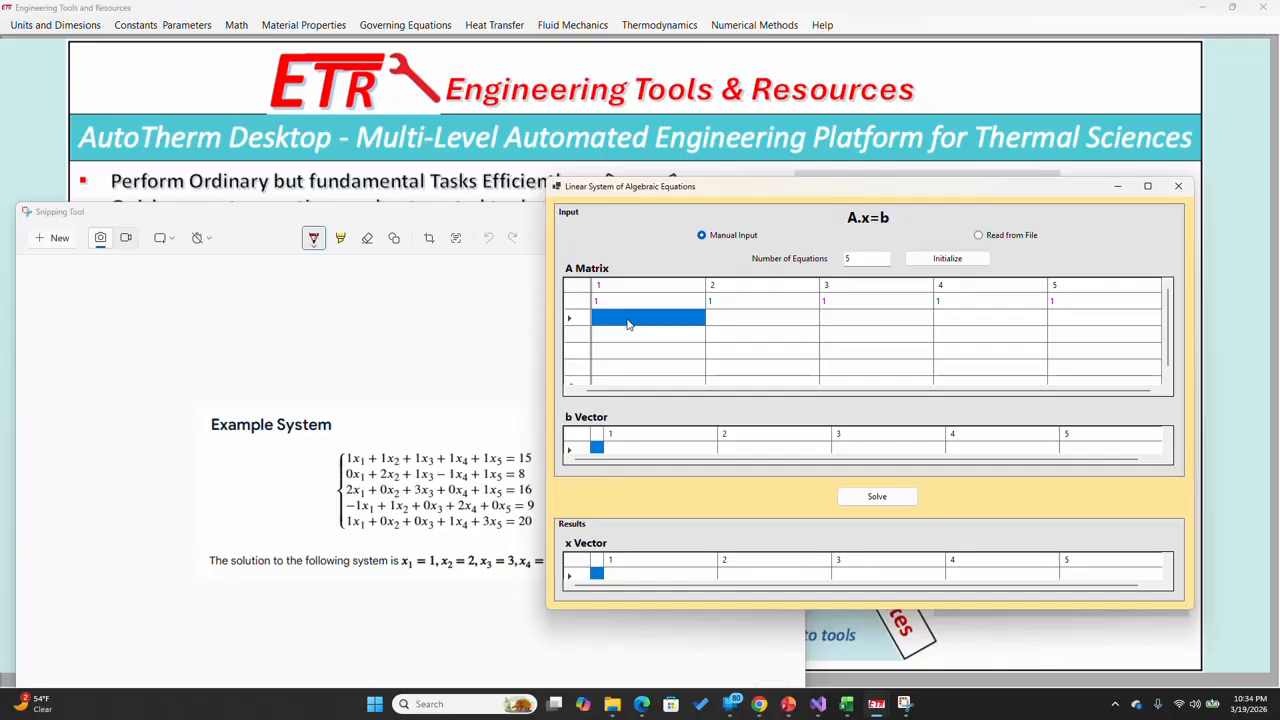
pyautogui.write('0')
pyautogui.click(805, 321)
pyautogui.write('2')
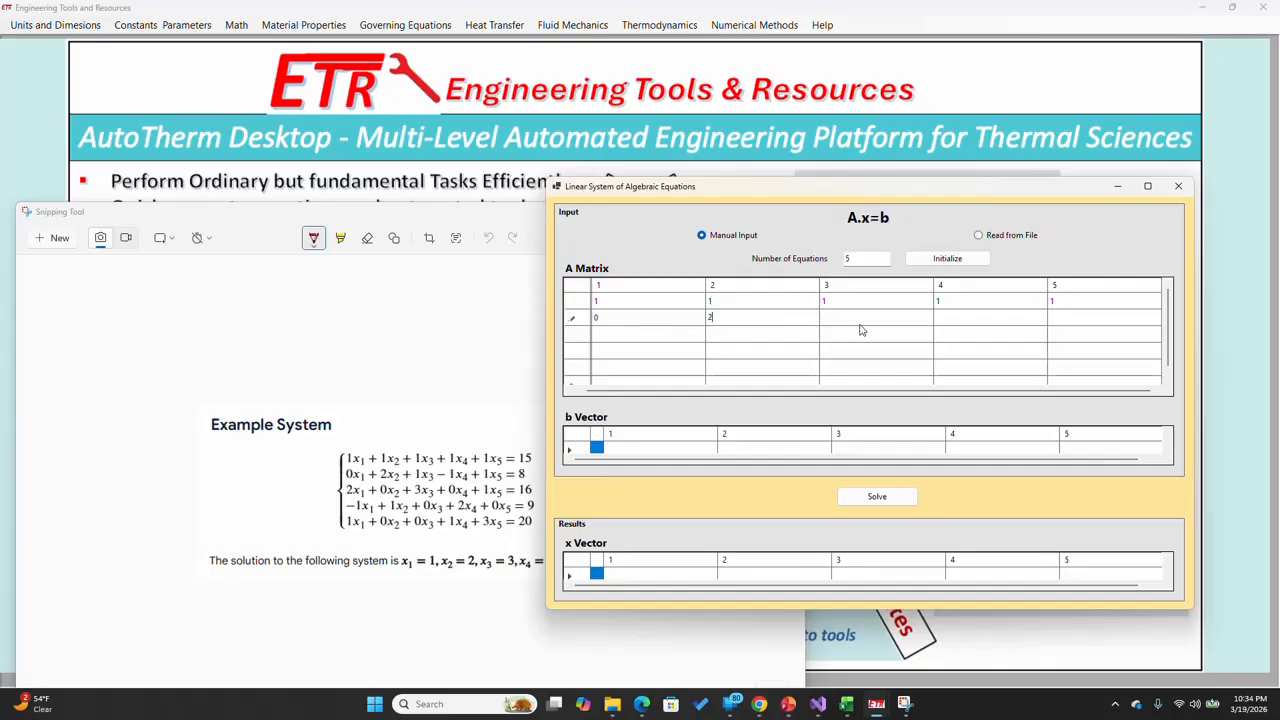
pyautogui.click(866, 320)
pyautogui.write('1')
pyautogui.click(944, 320)
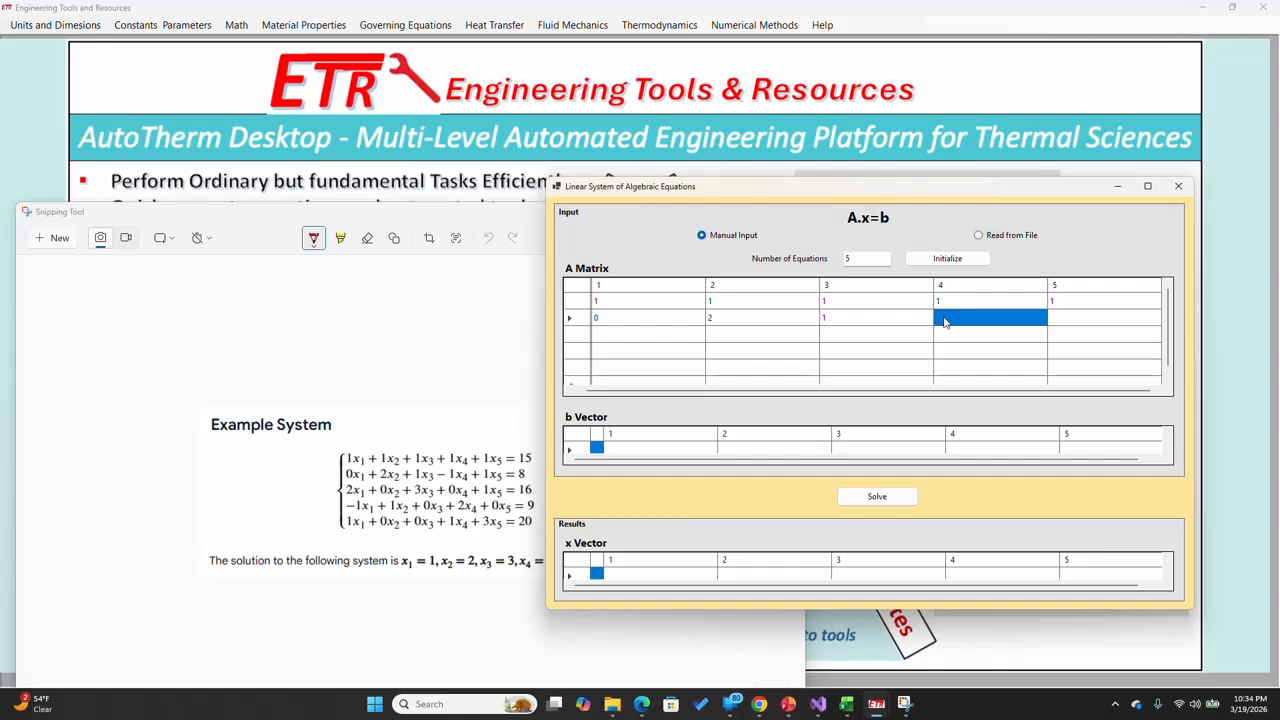
pyautogui.write('-1')
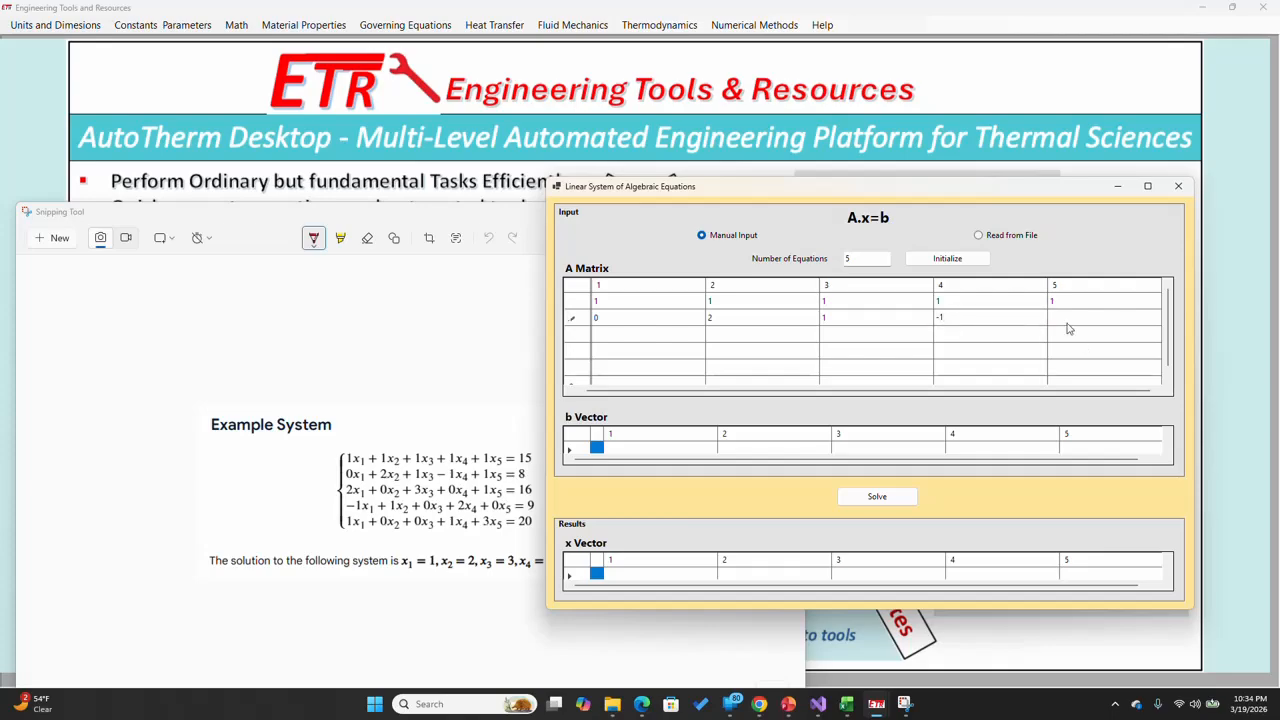
pyautogui.click(1066, 322)
pyautogui.write('1')
# Fill the third row of the A matrix with the coefficients 2, 0, 3, 0, 1.
pyautogui.click(636, 341)
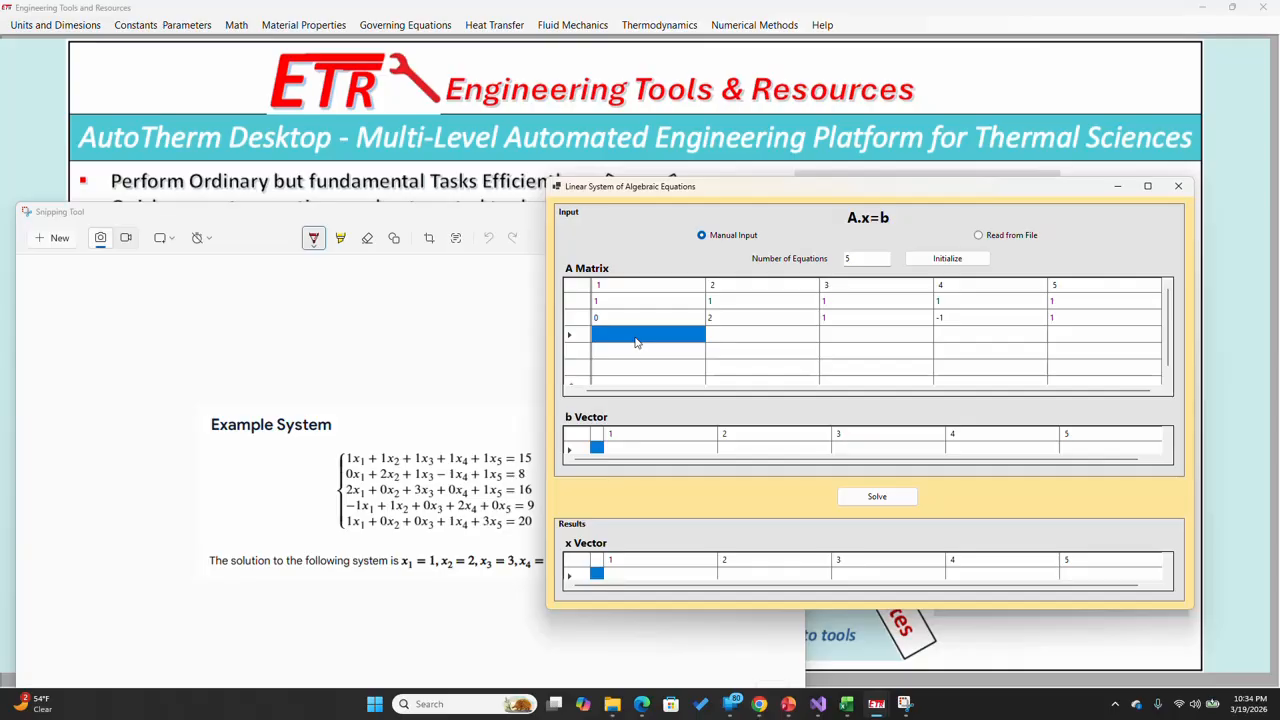
pyautogui.write('2')
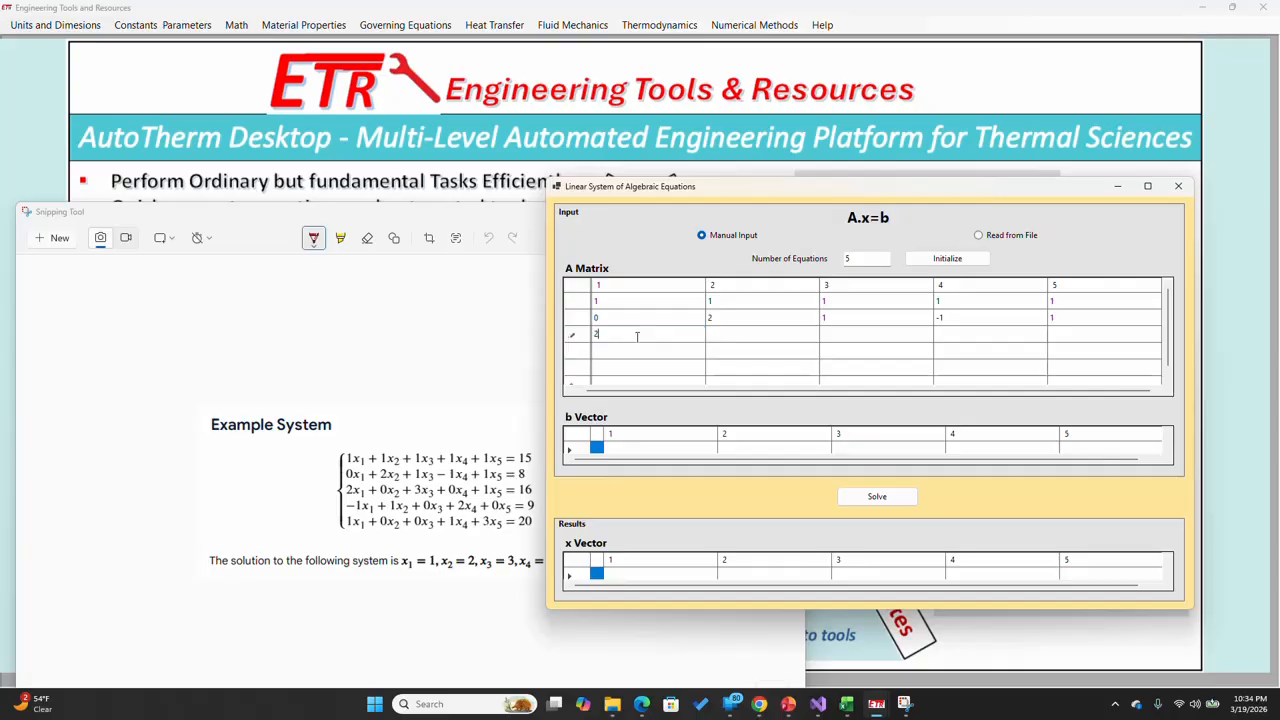
pyautogui.click(716, 339)
pyautogui.write('0')
pyautogui.click(841, 339)
pyautogui.write('3')
pyautogui.click(970, 340)
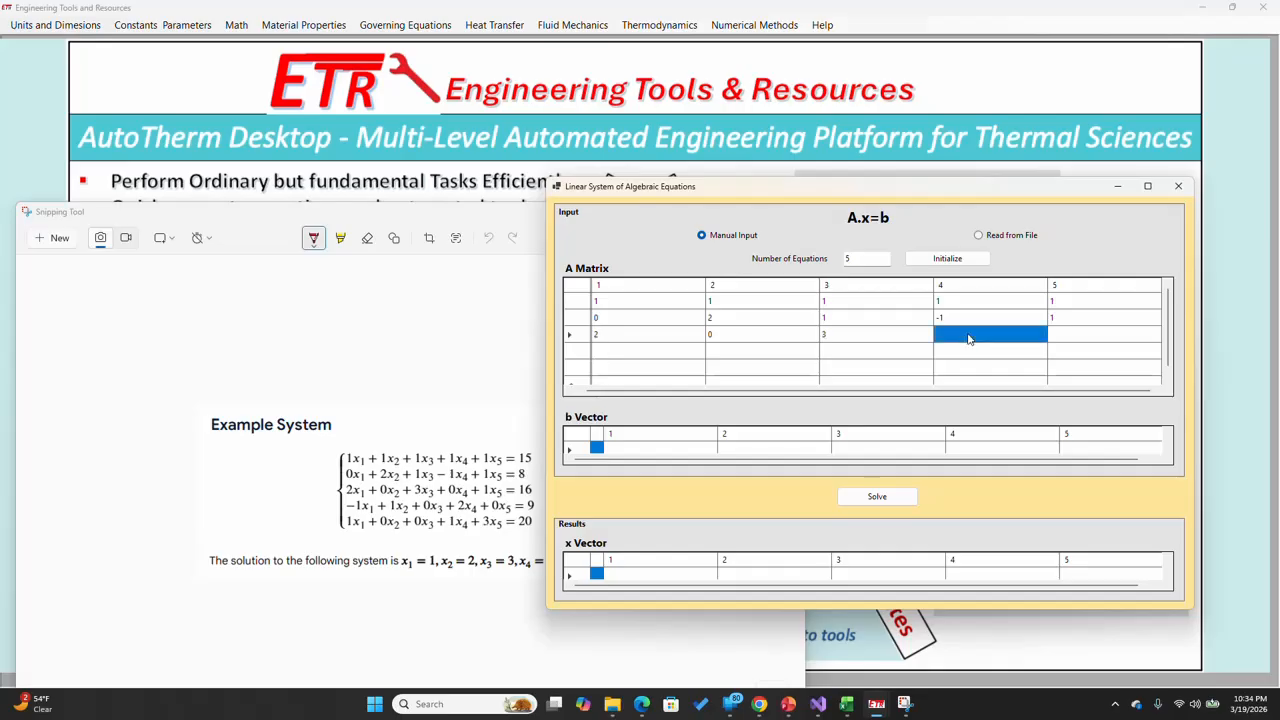
pyautogui.write('0')
pyautogui.click(1063, 339)
pyautogui.write('1')
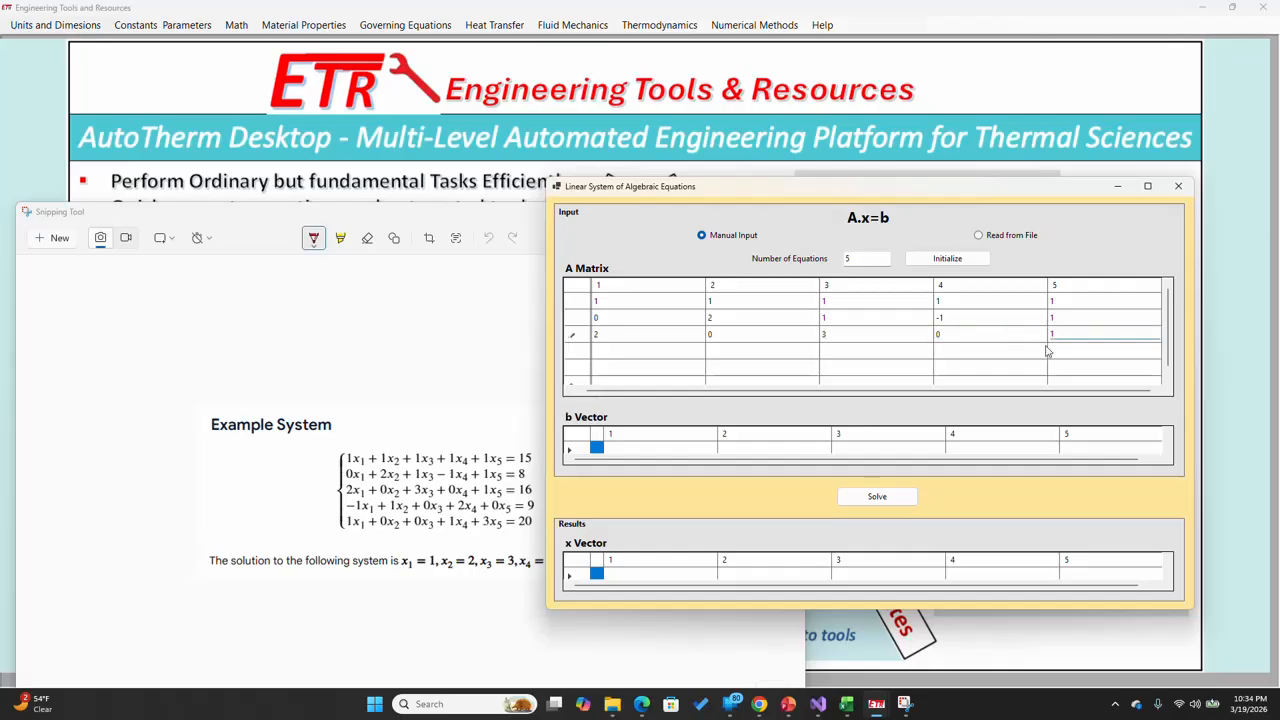
# Fill the fourth row of the A matrix with the coefficients -1, 1, 0, 2, 0.
pyautogui.click(668, 352)
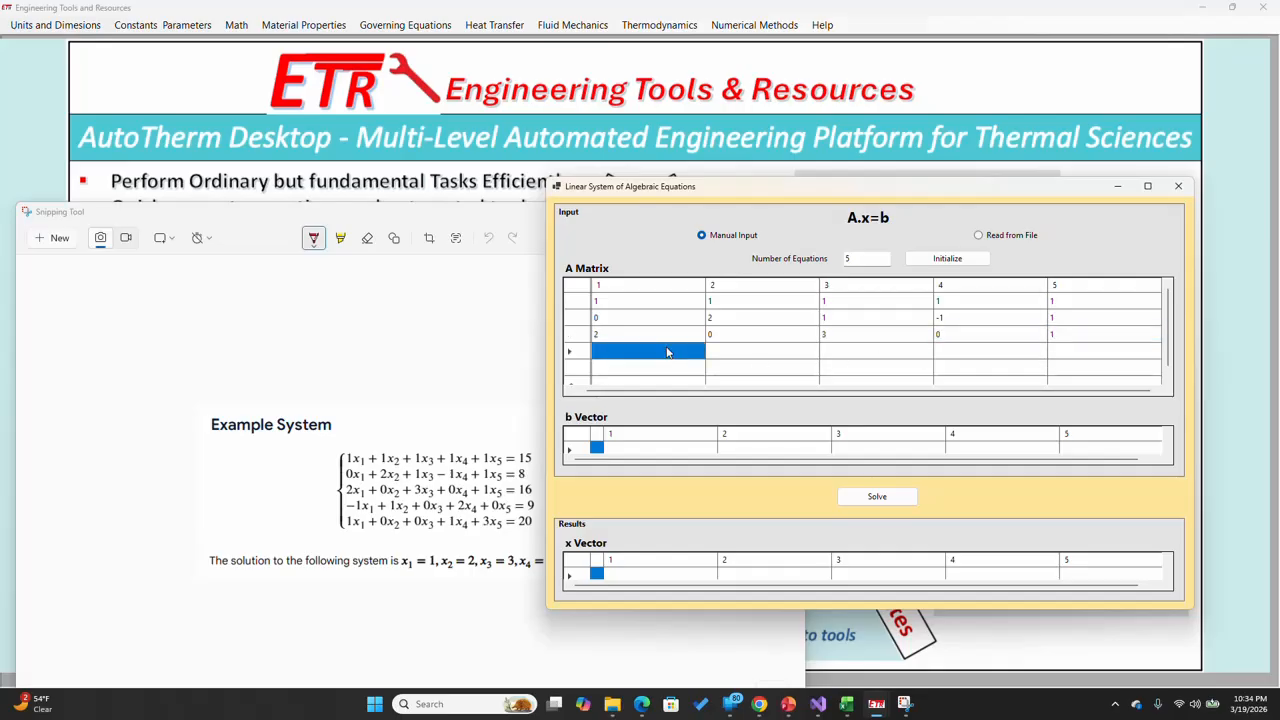
pyautogui.write('-')
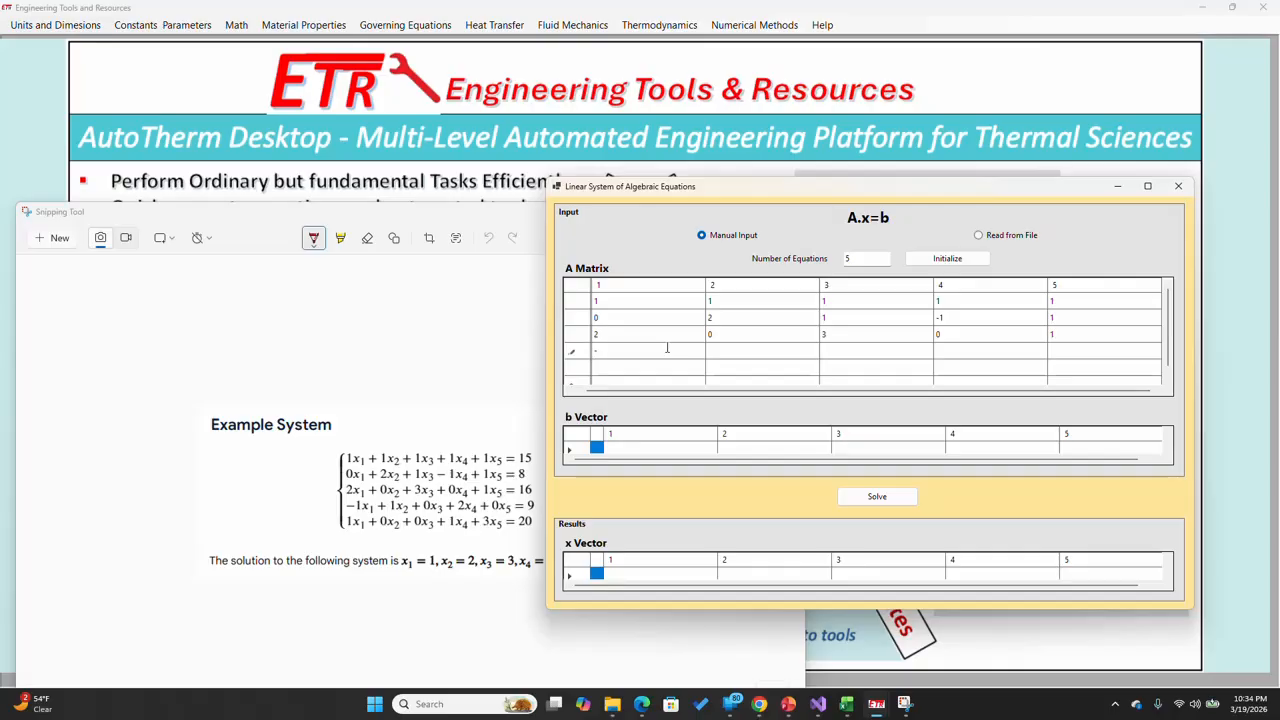
pyautogui.click(733, 355)
pyautogui.write('1')
pyautogui.click(849, 357)
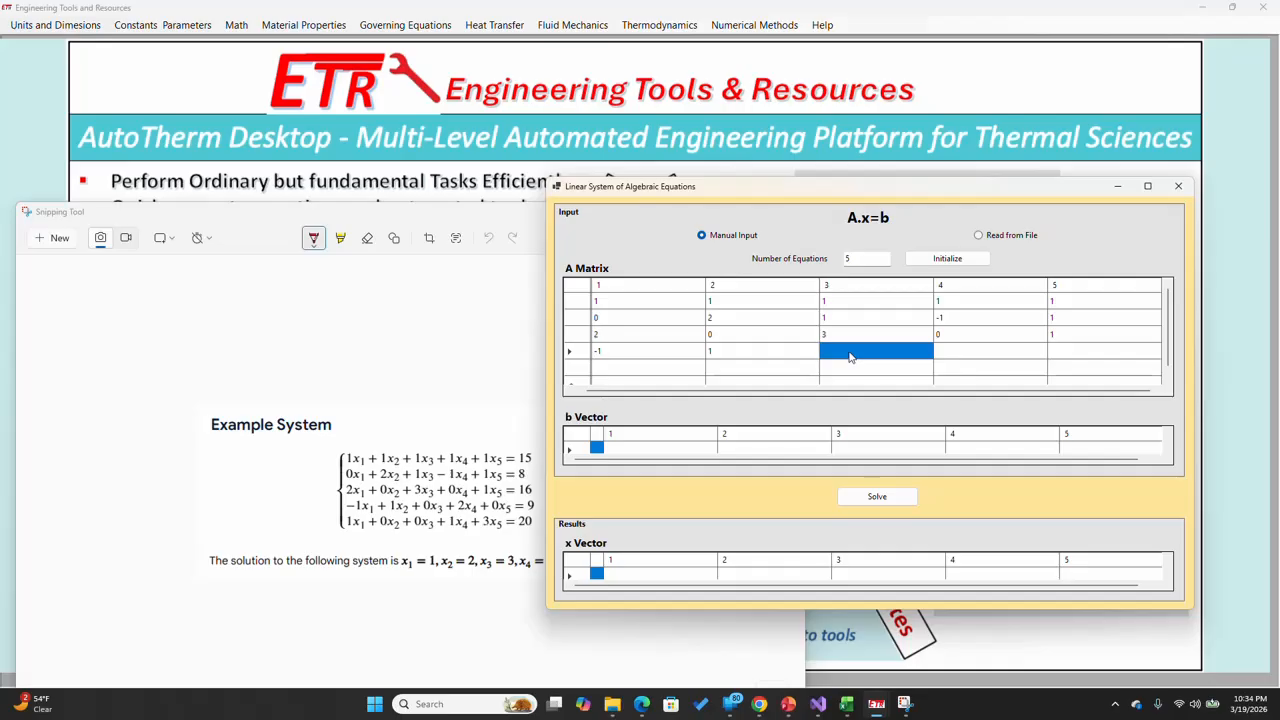
pyautogui.write('0')
pyautogui.click(965, 358)
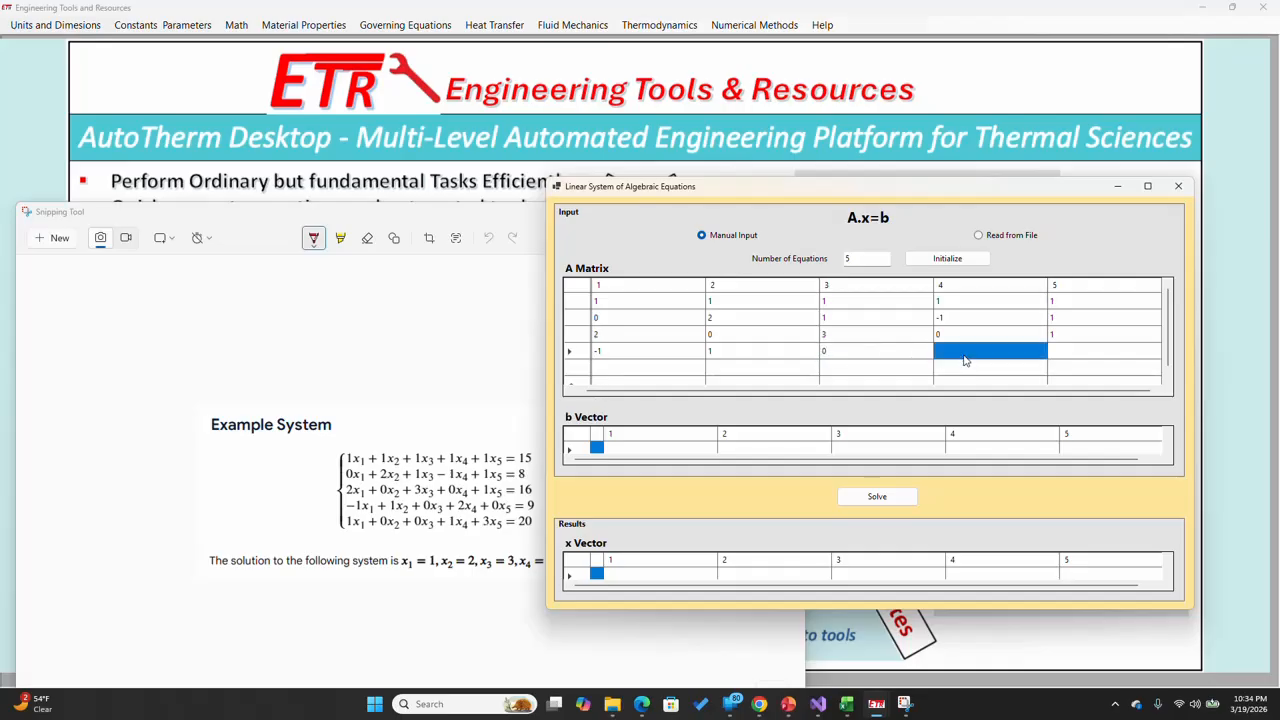
pyautogui.write('2')
pyautogui.click(1077, 352)
pyautogui.write('0')
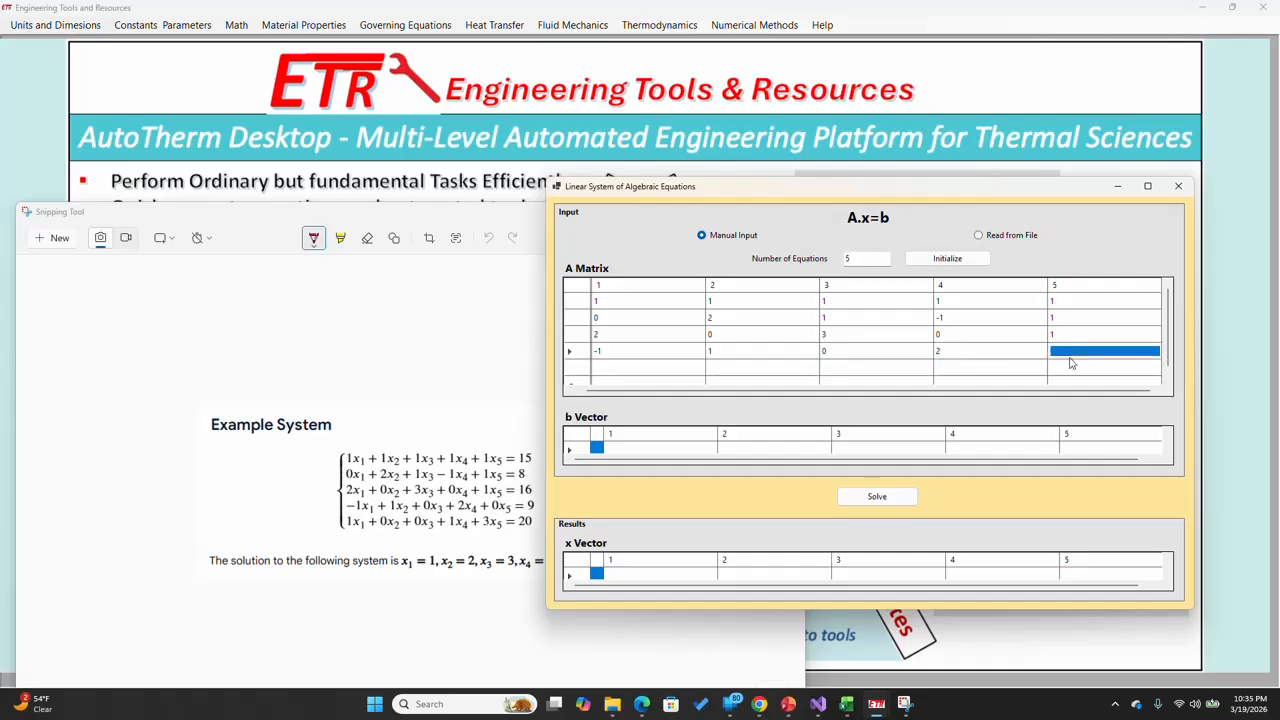
# Fill the fifth row of the A matrix with the coefficients 1, 0, 0, 1, 3.
pyautogui.click(697, 370)
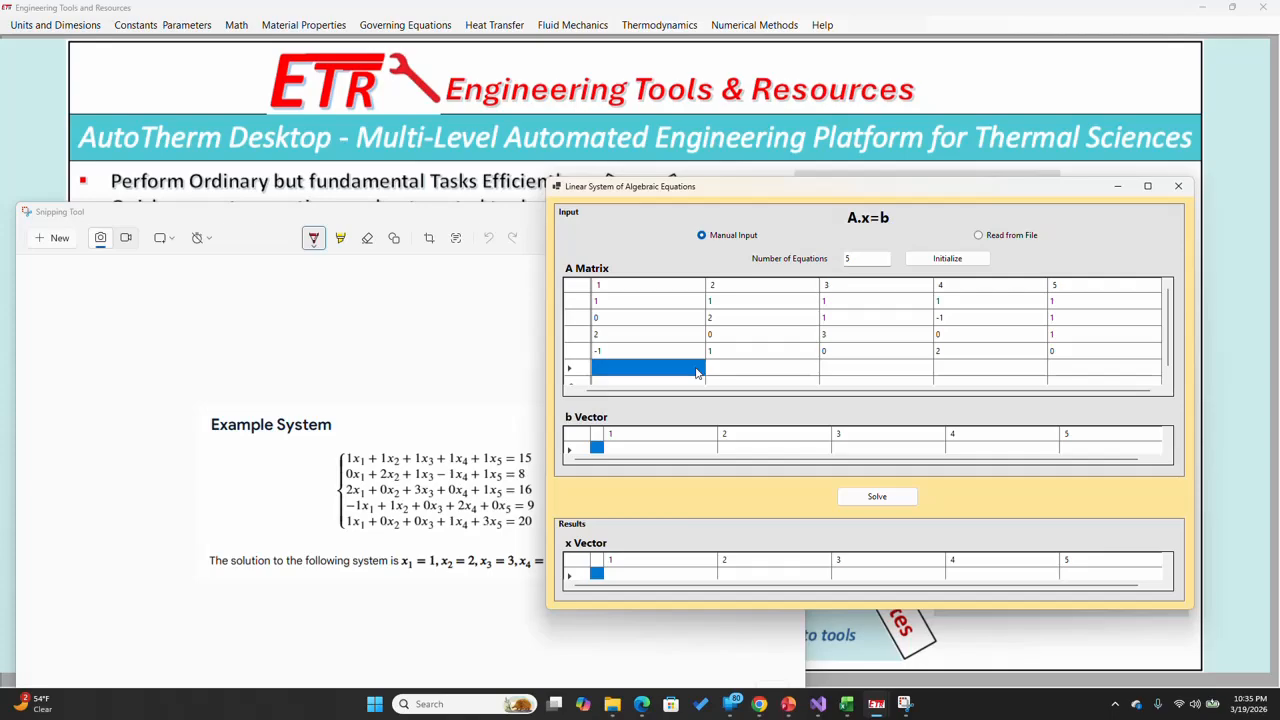
pyautogui.write('1')
pyautogui.click(731, 368)
pyautogui.click(731, 368)
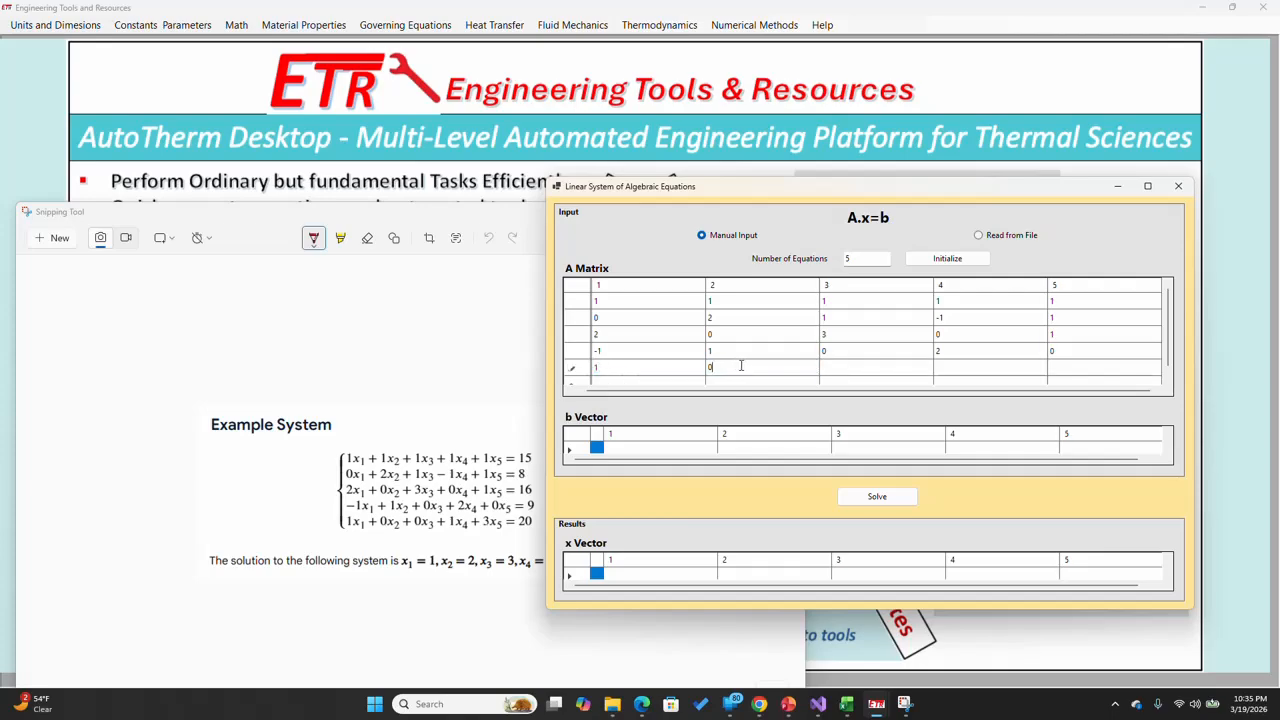
pyautogui.write('0')
pyautogui.click(858, 370)
pyautogui.write('0')
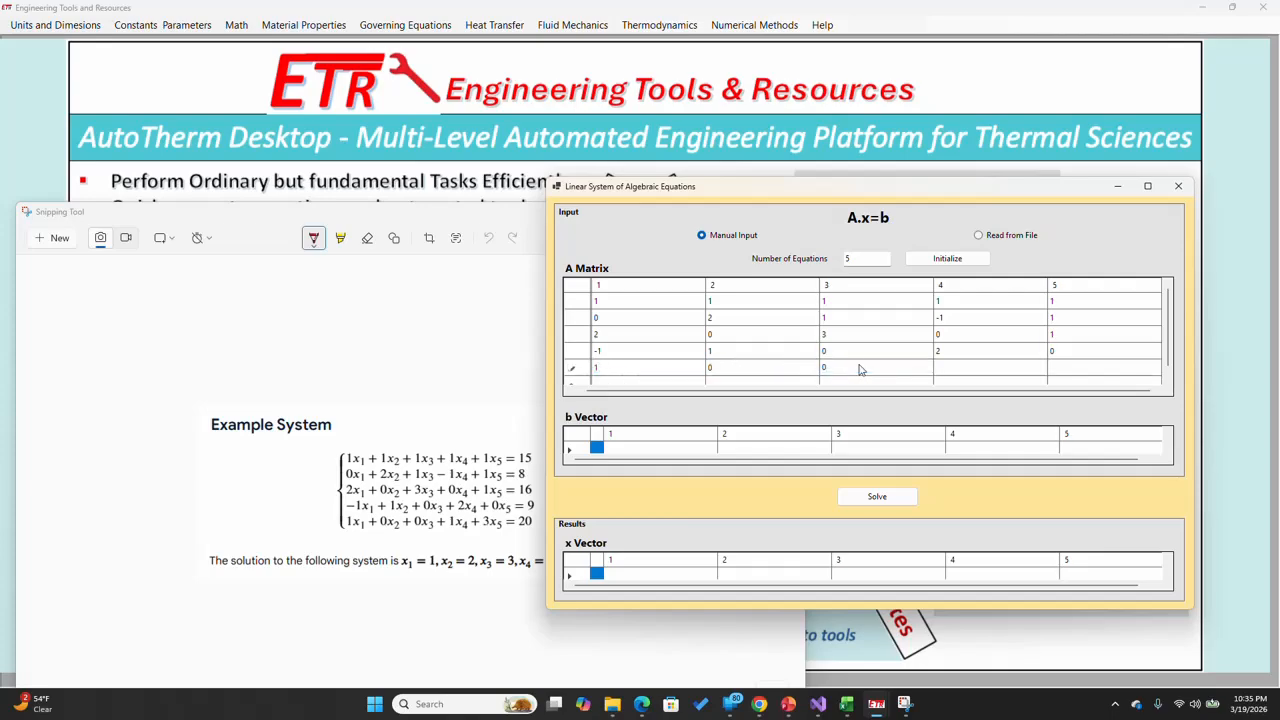
pyautogui.click(963, 369)
pyautogui.write('1')
pyautogui.click(1063, 371)
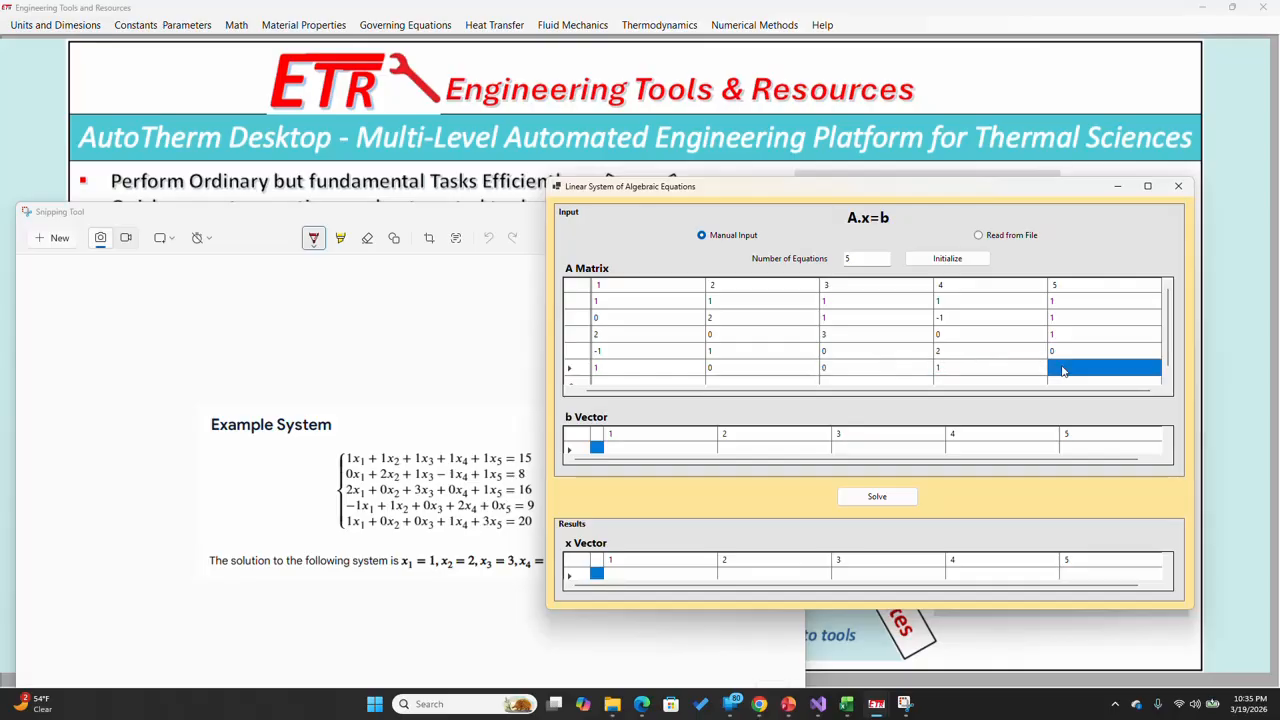
pyautogui.write('3')
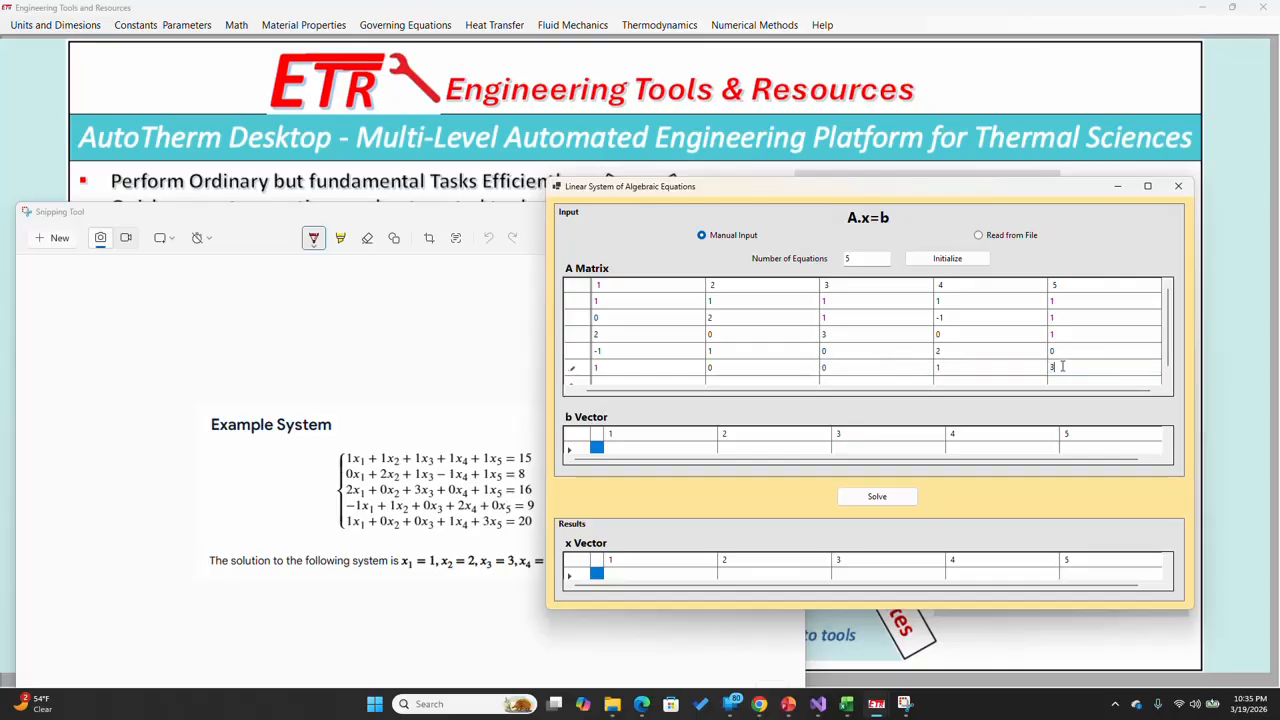
# Fill the b vector with the right-hand side values 15, 8, 16, 9, 20.
pyautogui.click(703, 453)
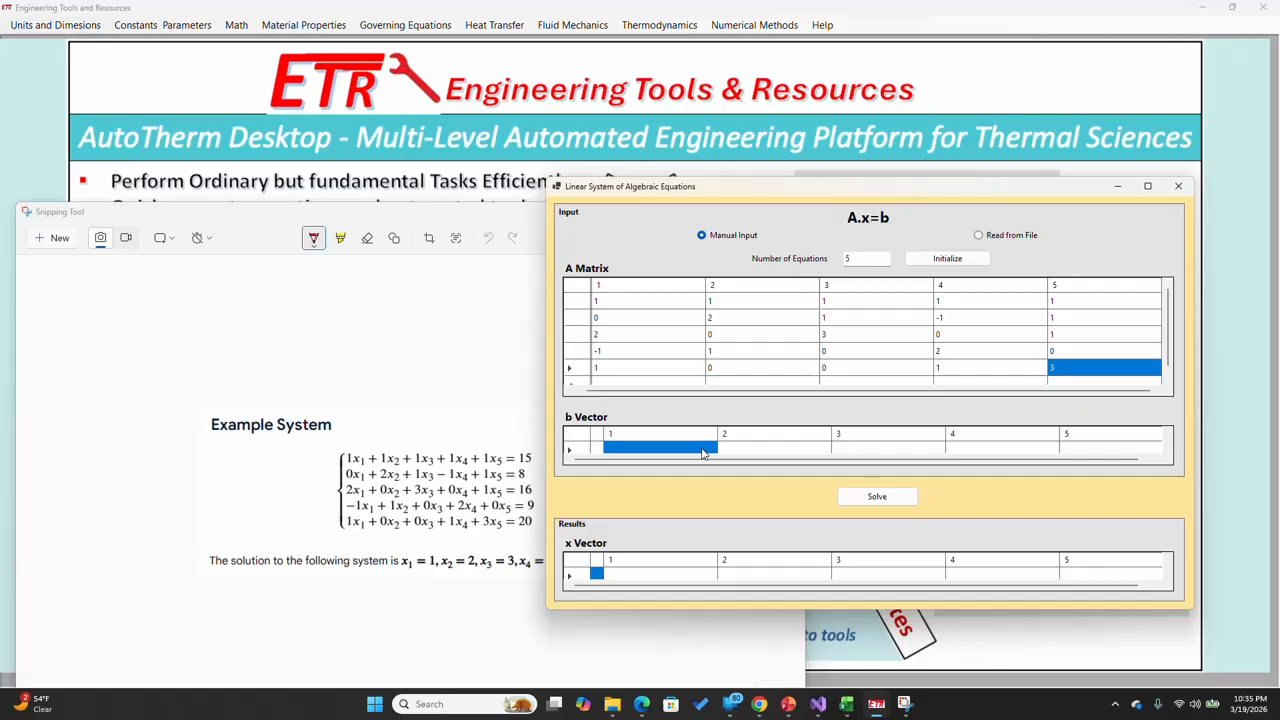
pyautogui.write('15')
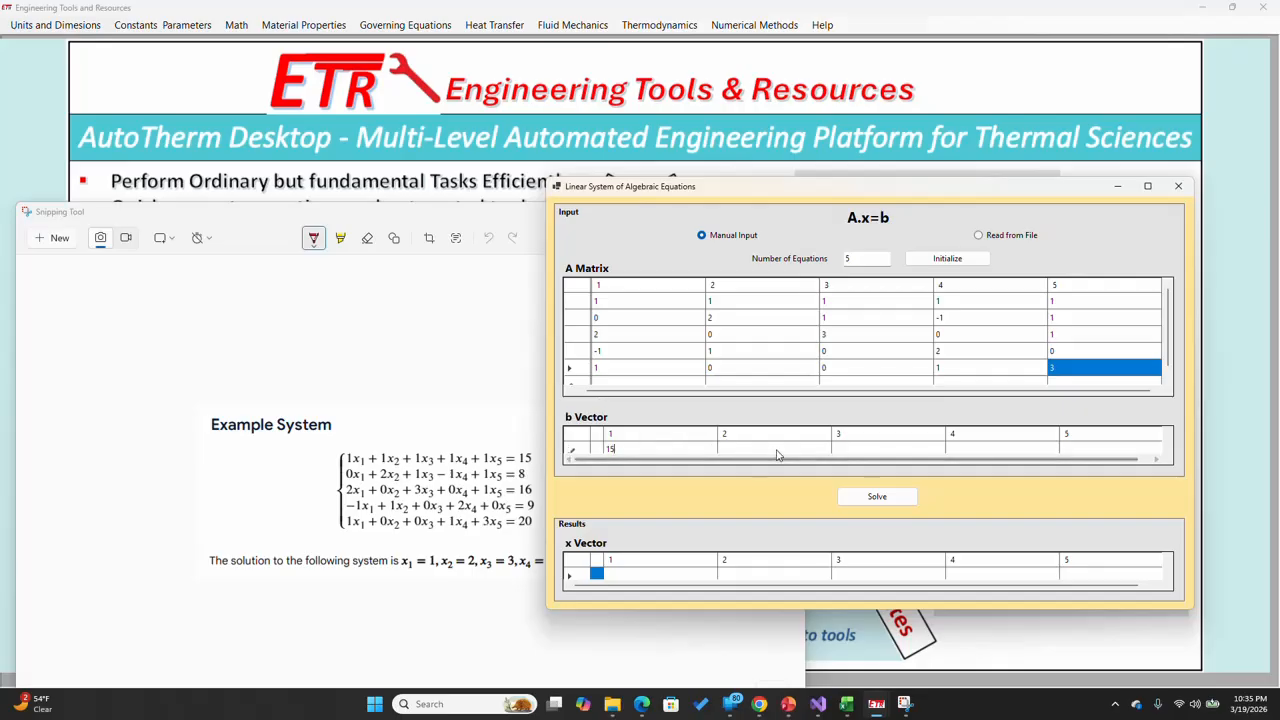
pyautogui.click(776, 455)
pyautogui.write('8')
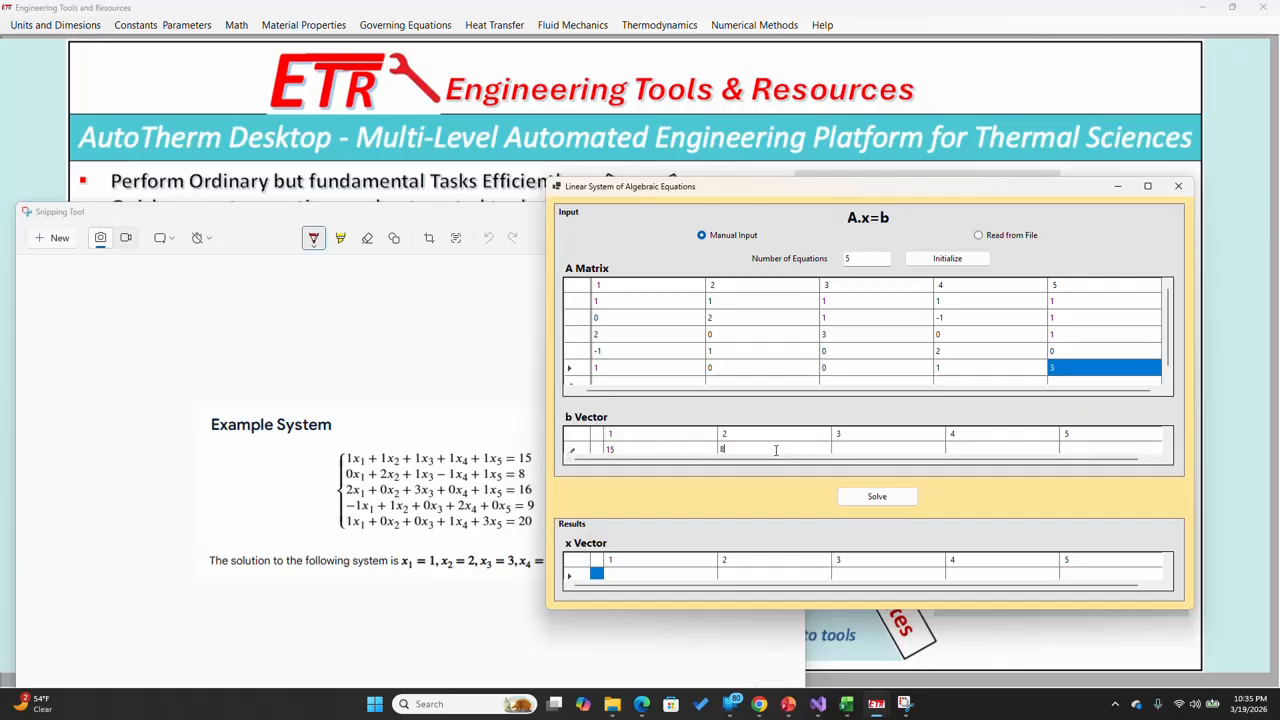
pyautogui.click(893, 454)
pyautogui.write('16')
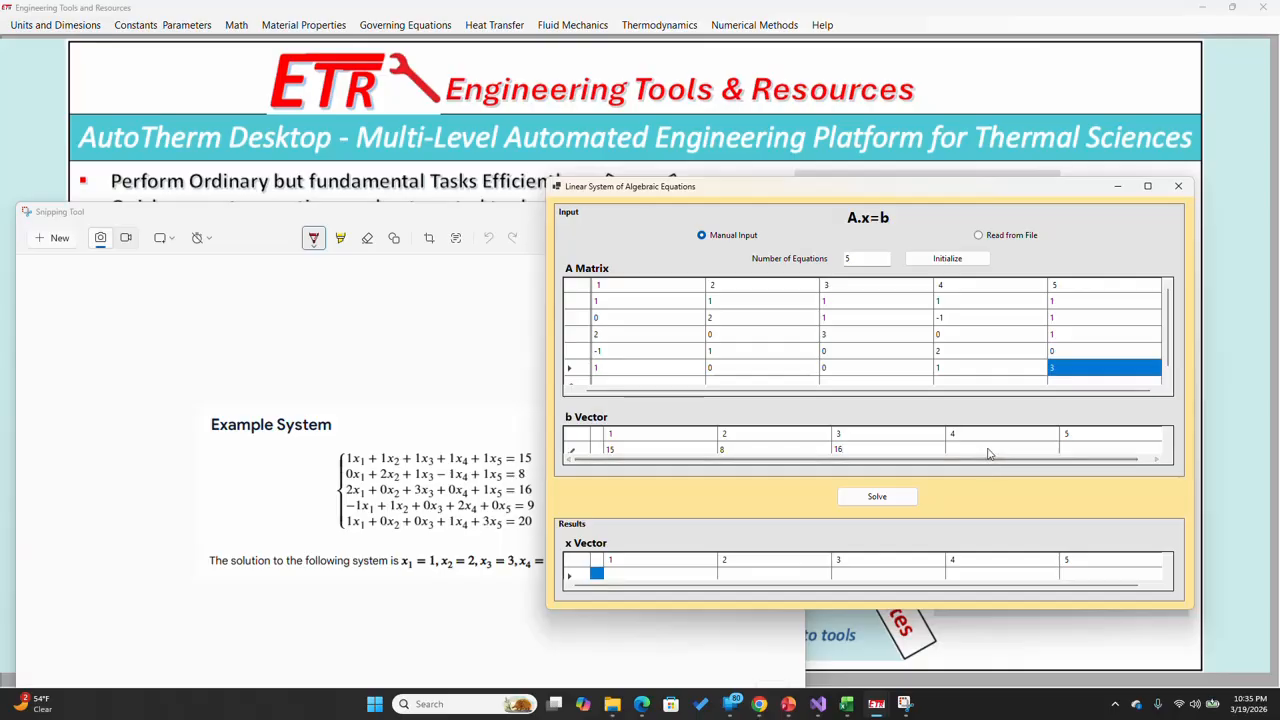
pyautogui.click(988, 454)
pyautogui.write('9')
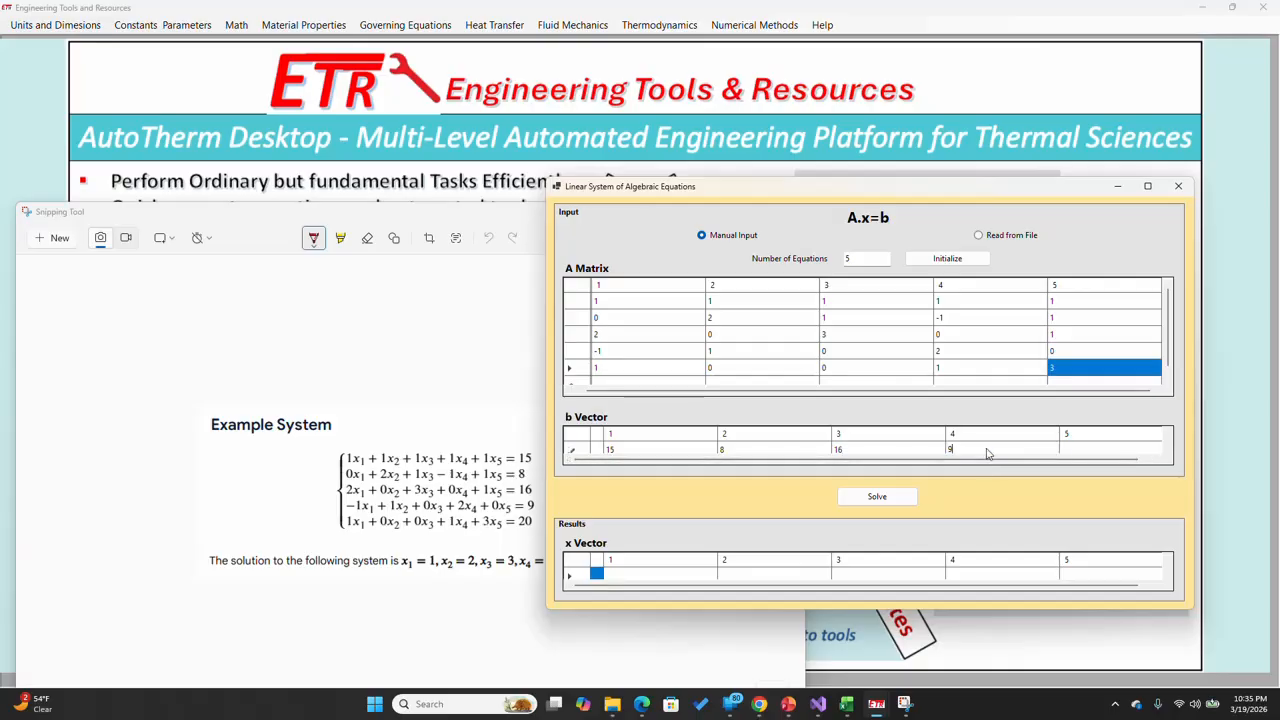
pyautogui.click(1083, 455)
pyautogui.write('20')
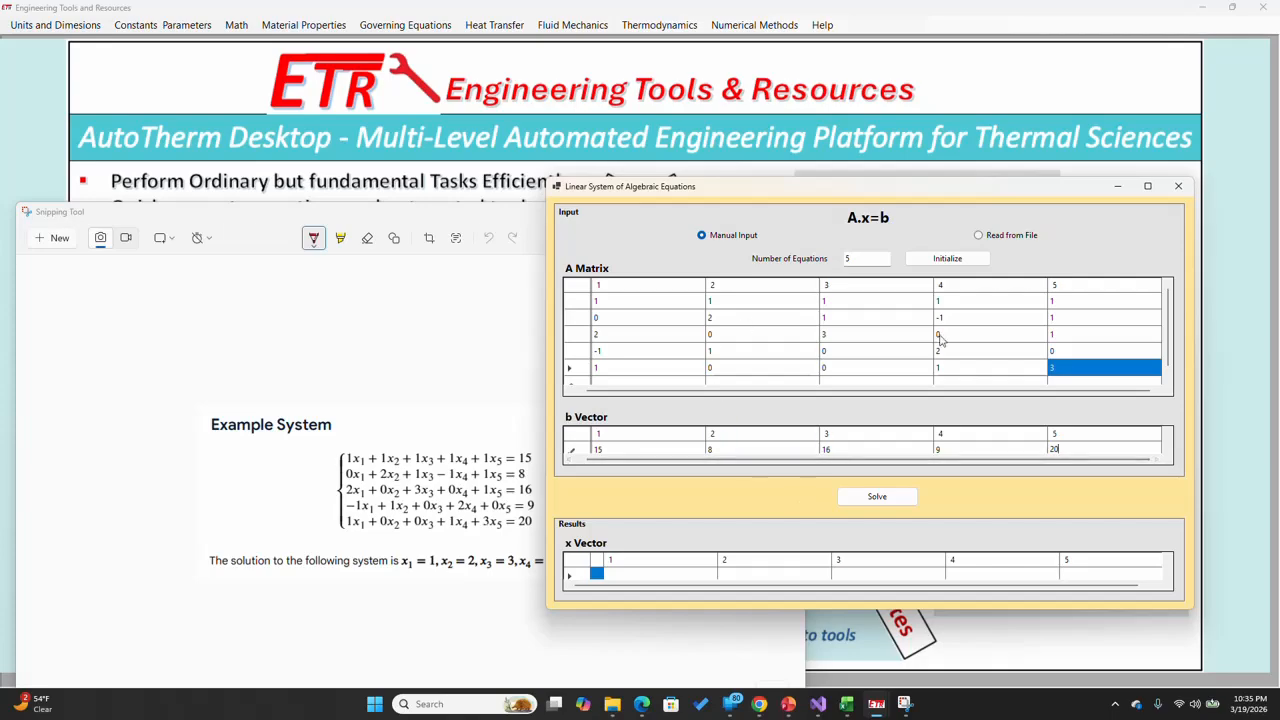
# Solve the five-equation system for the x vector and close the equation solver and the example screenshot.
pyautogui.click(889, 503)
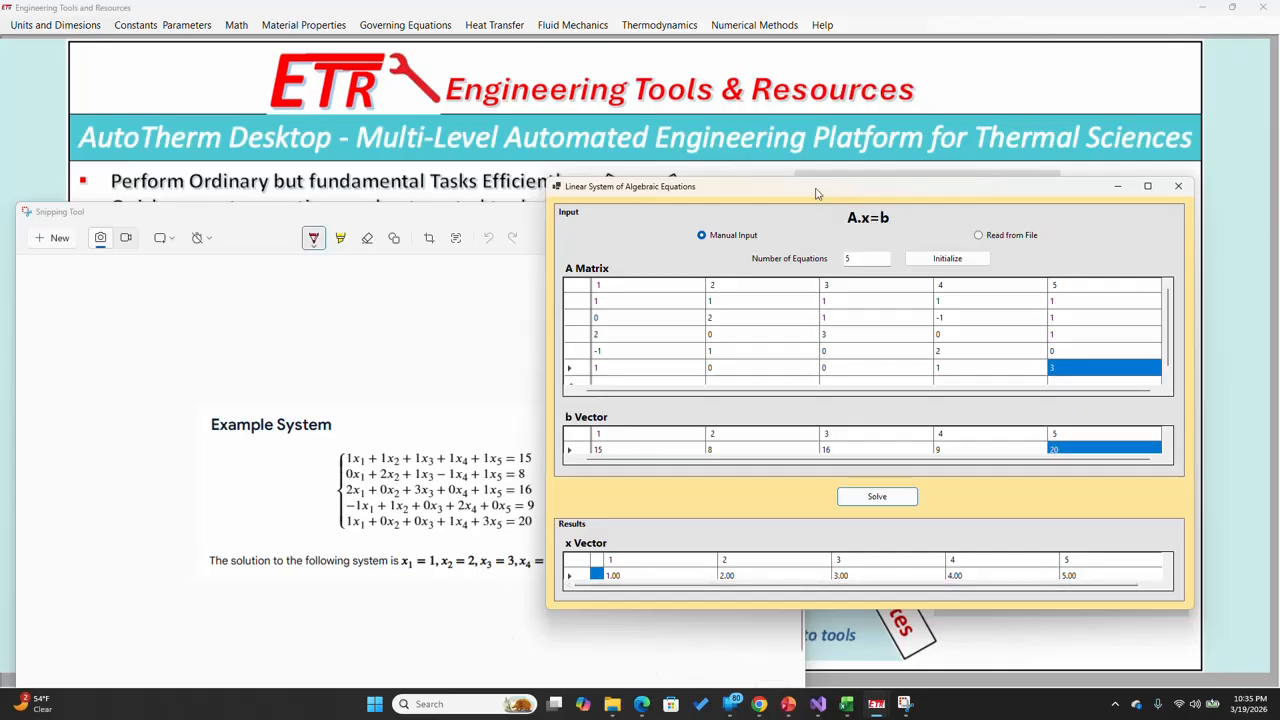
pyautogui.moveTo(816, 192); pyautogui.dragTo(830, 197)
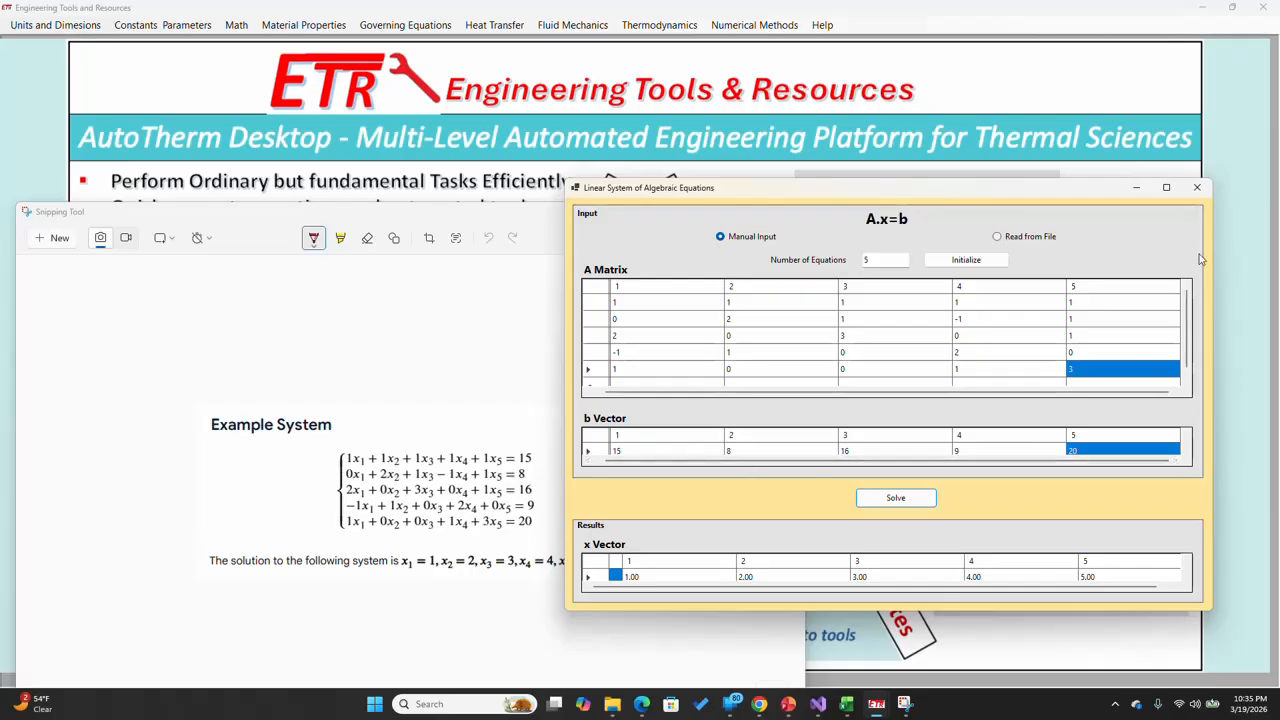
pyautogui.click(1197, 188)
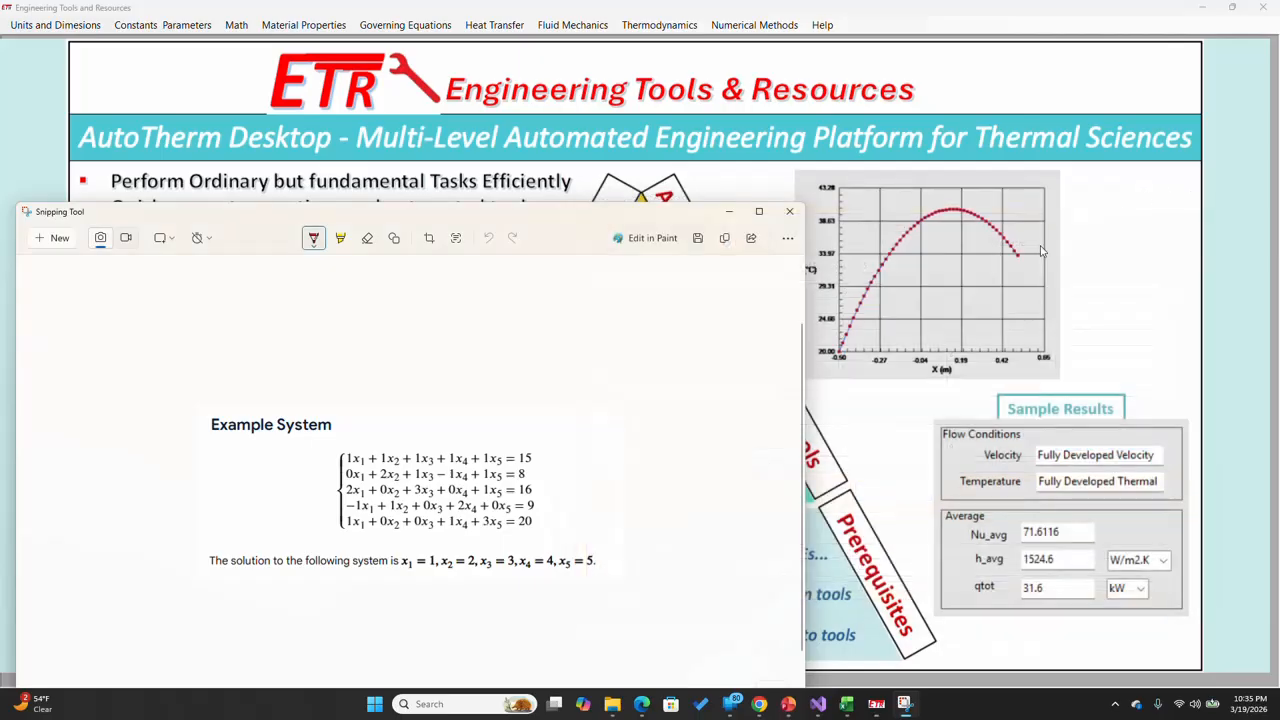
pyautogui.click(792, 212)
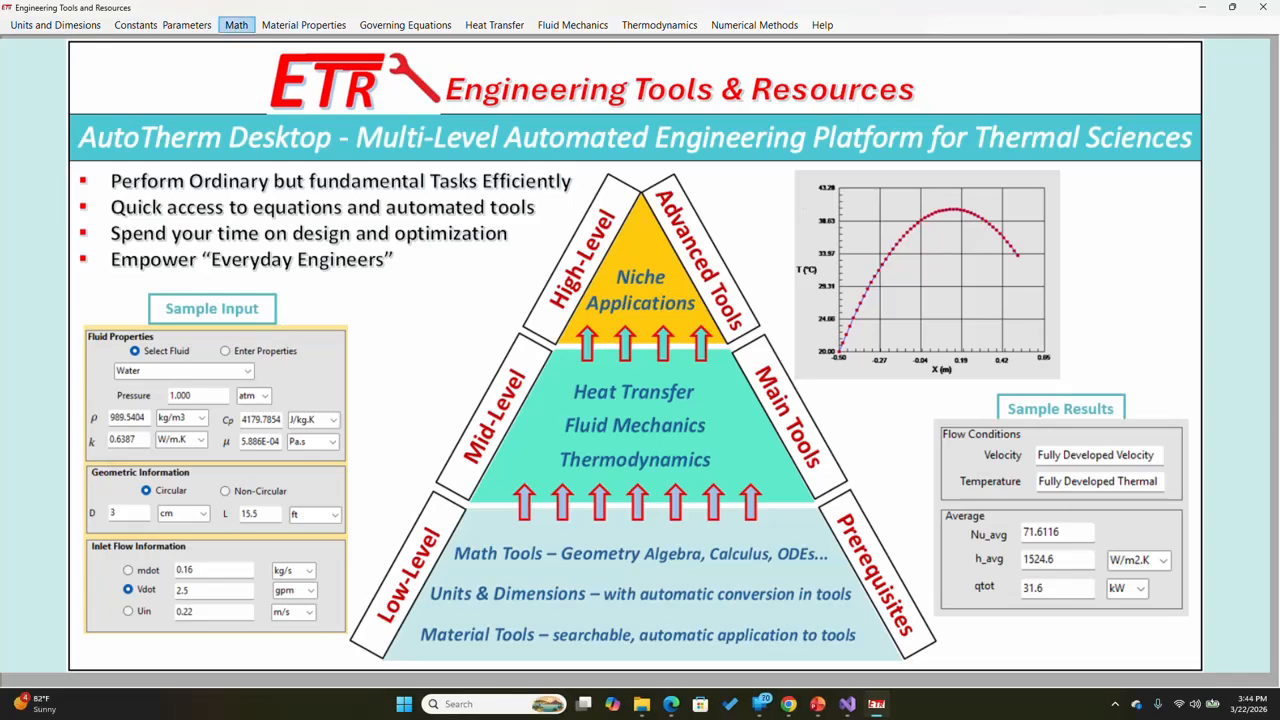
# Open the solid material properties table and filter its list to metals.
pyautogui.click(293, 28)
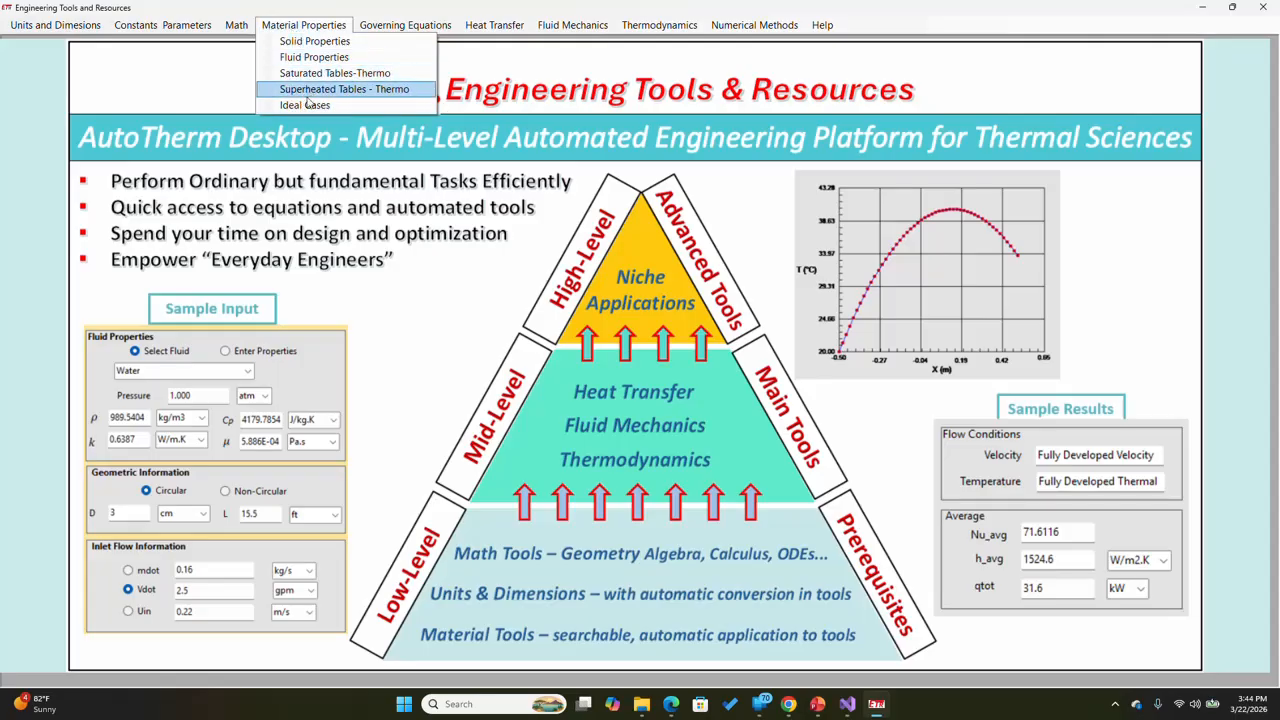
pyautogui.click(318, 44)
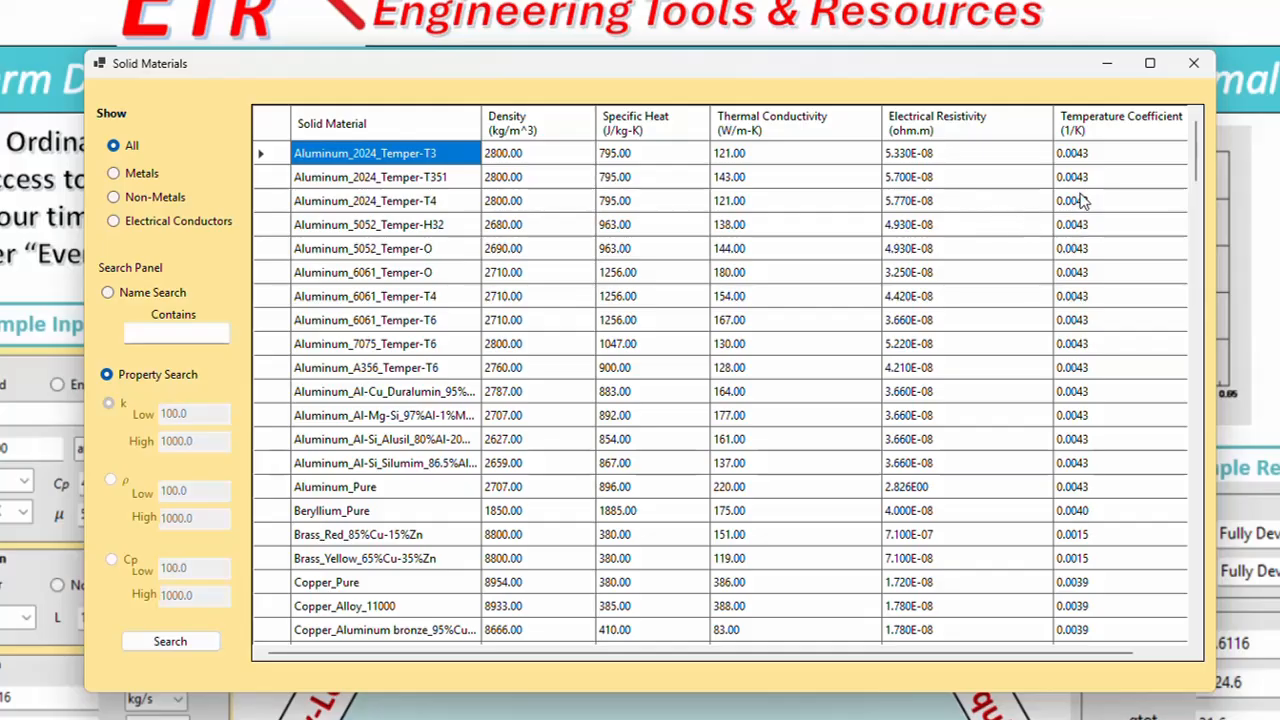
pyautogui.scroll(-2, 942, 314)
pyautogui.scroll(-2, 942, 314)
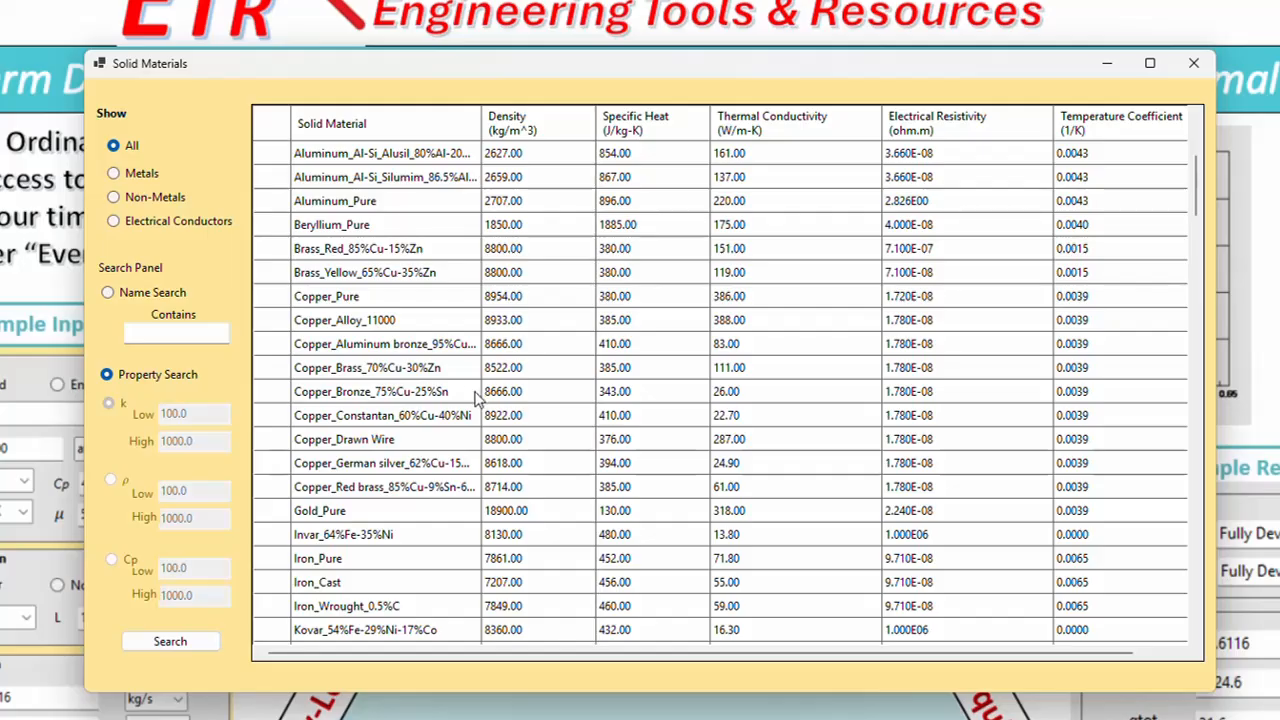
pyautogui.click(116, 174)
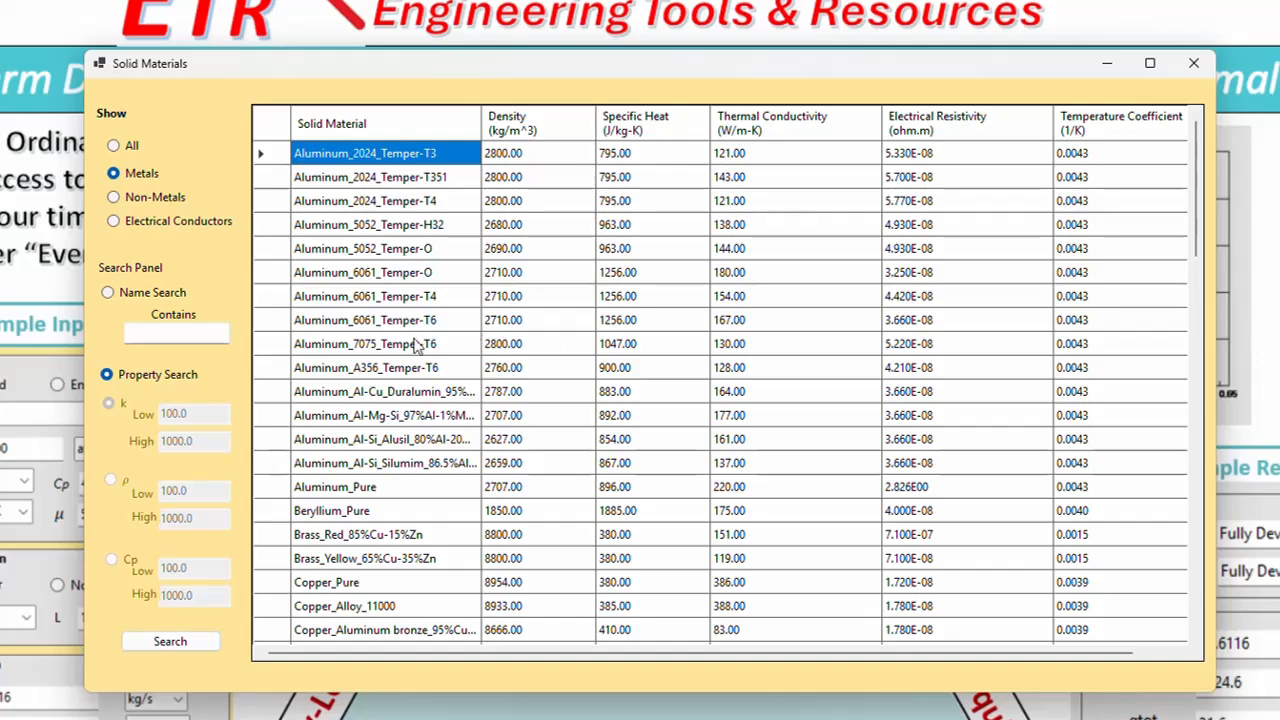
# Search all solid materials by name for entries containing Copper.
pyautogui.click(124, 296)
pyautogui.click(168, 338)
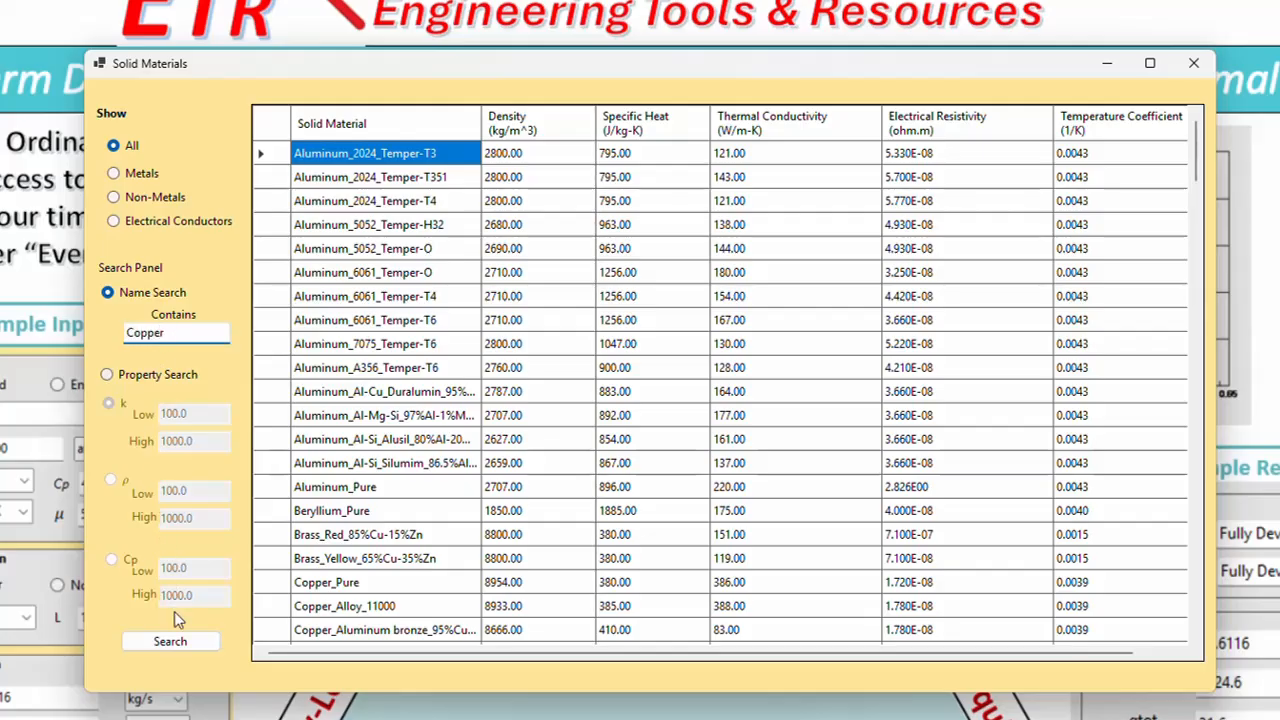
pyautogui.click(178, 642)
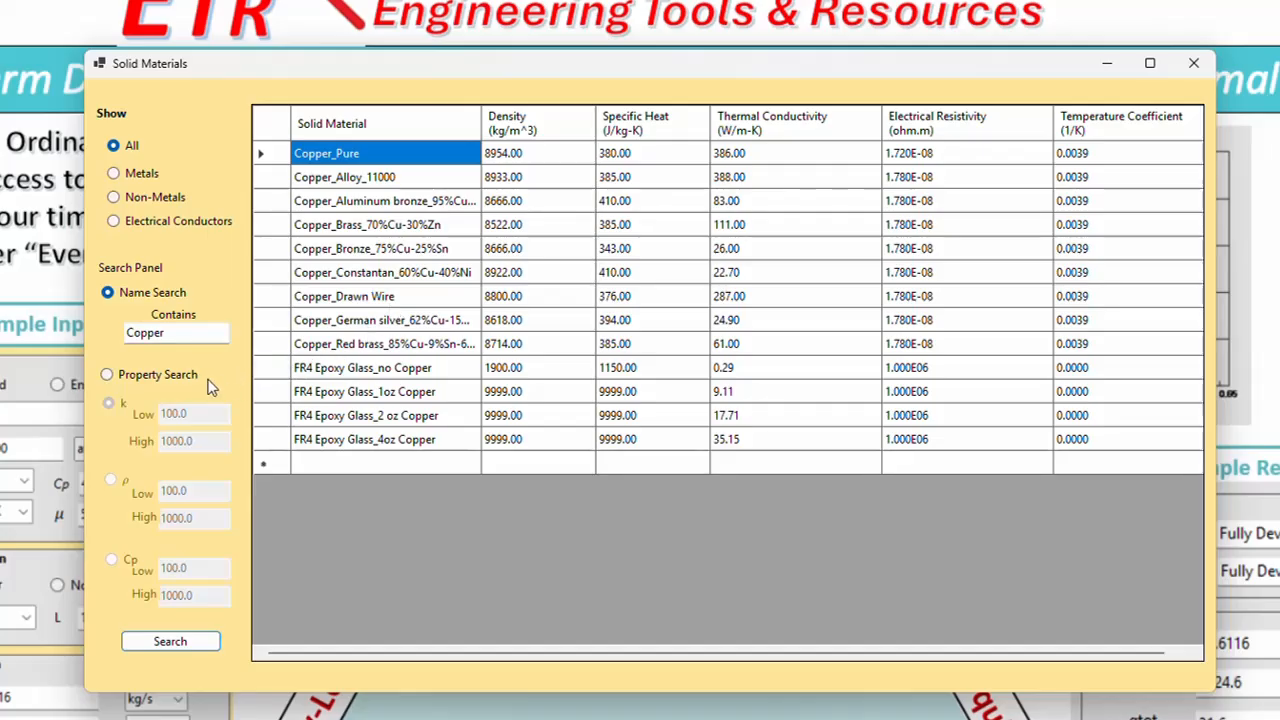
# Search the metals by thermal conductivity k from 150 to 300, and close the solid materials table.
pyautogui.click(114, 380)
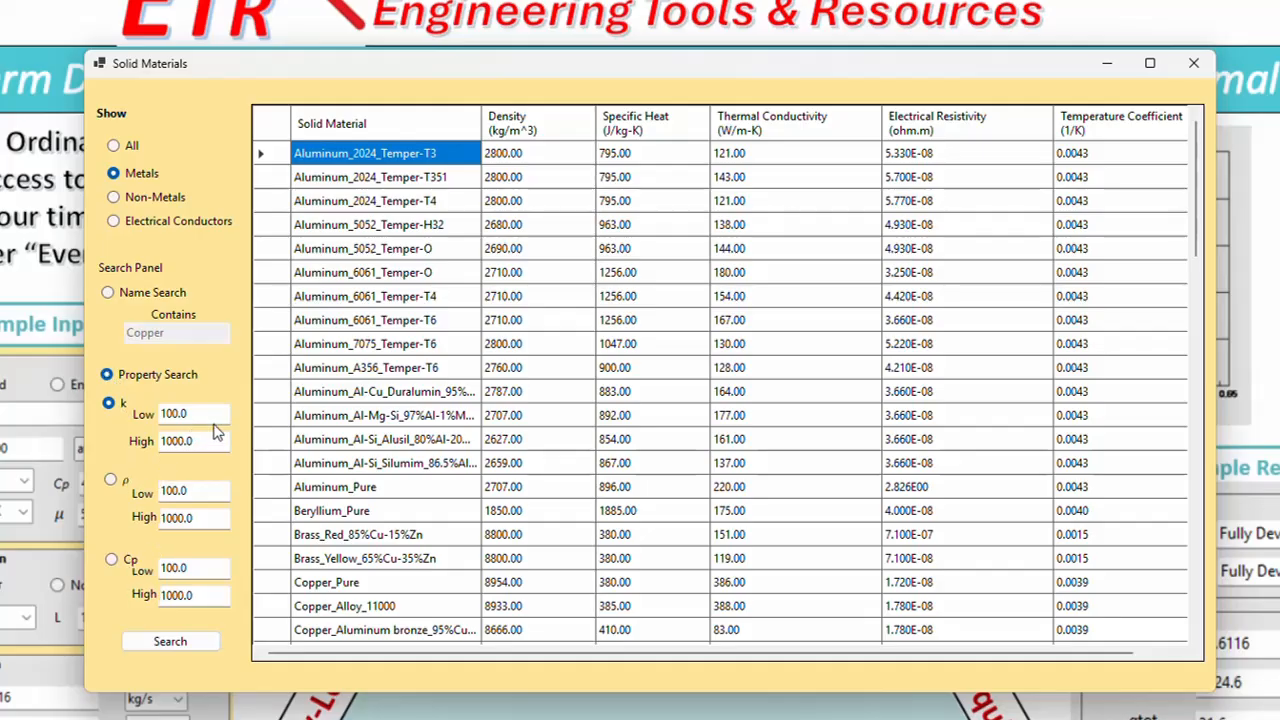
pyautogui.moveTo(211, 416); pyautogui.dragTo(140, 413)
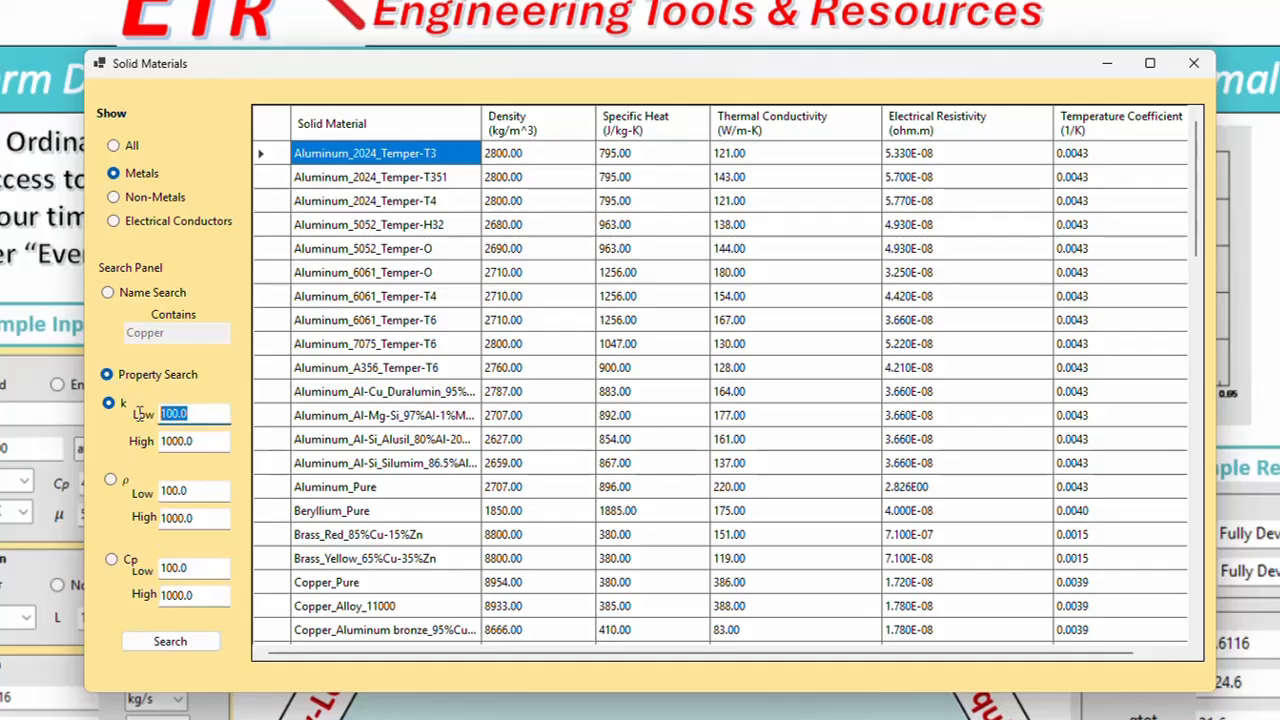
pyautogui.write('15')
pyautogui.write('0')
pyautogui.moveTo(200, 441); pyautogui.dragTo(124, 443)
pyautogui.write('3')
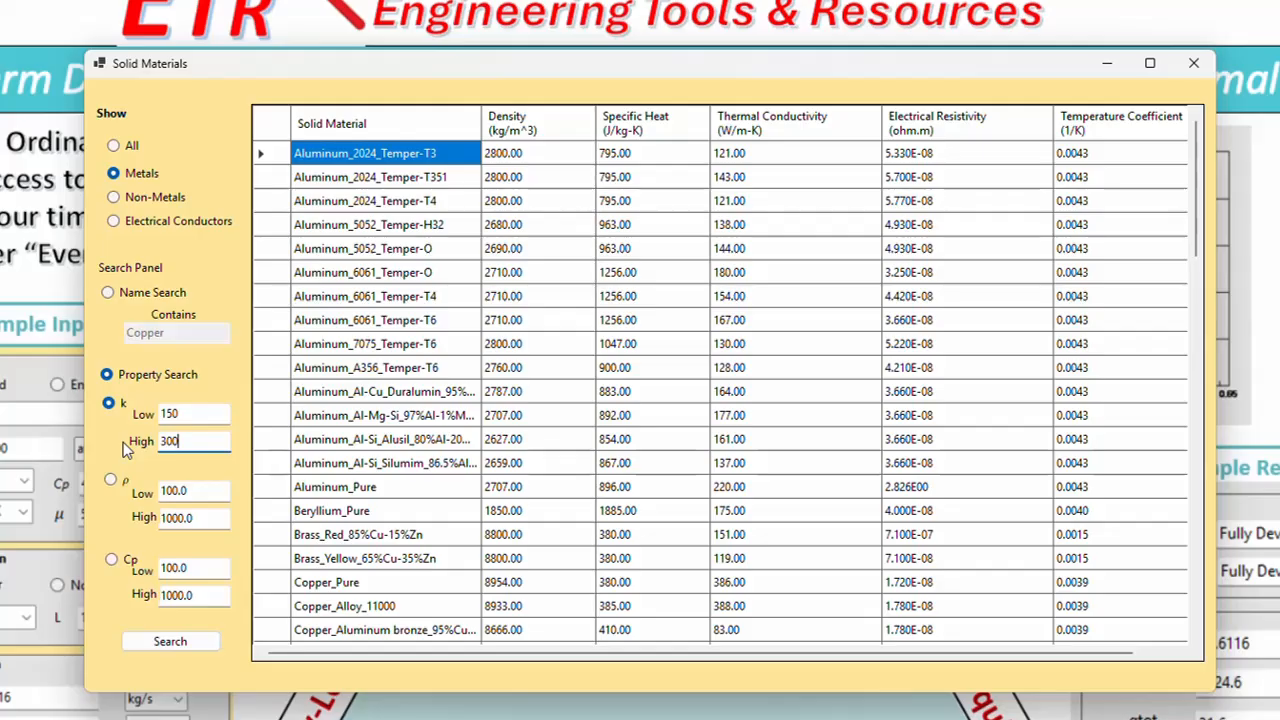
pyautogui.click(190, 645)
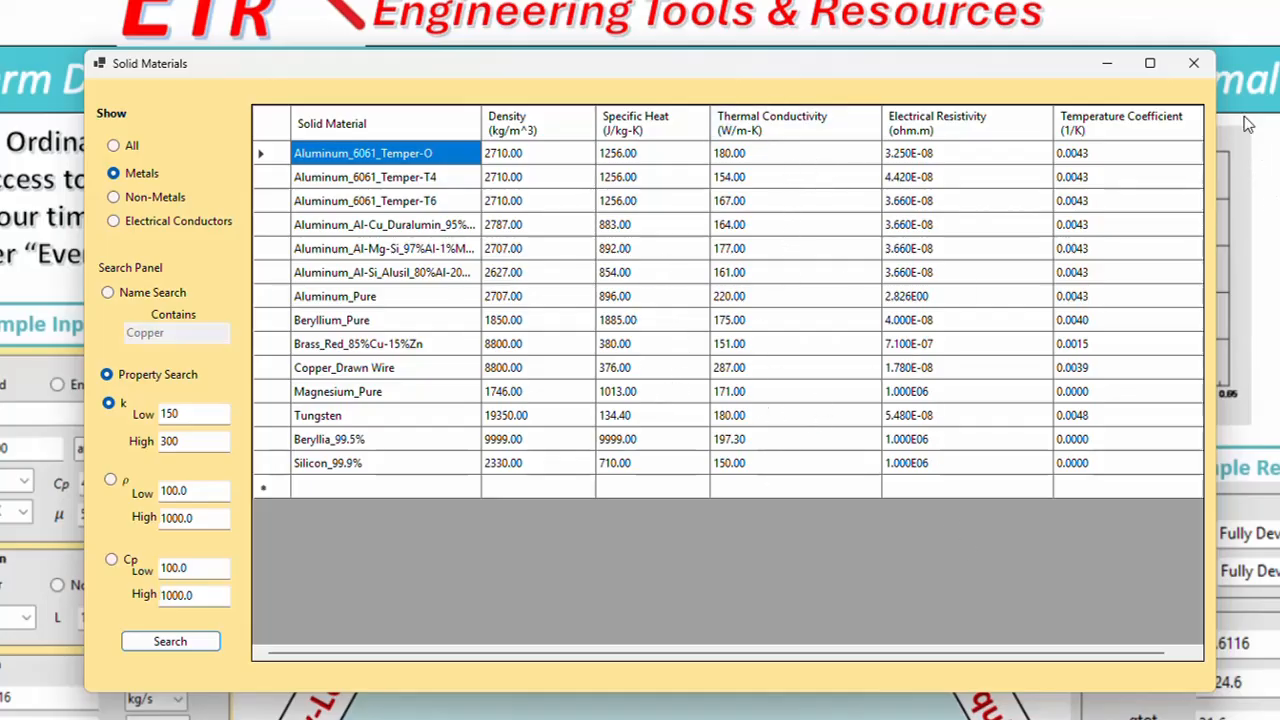
pyautogui.click(1193, 63)
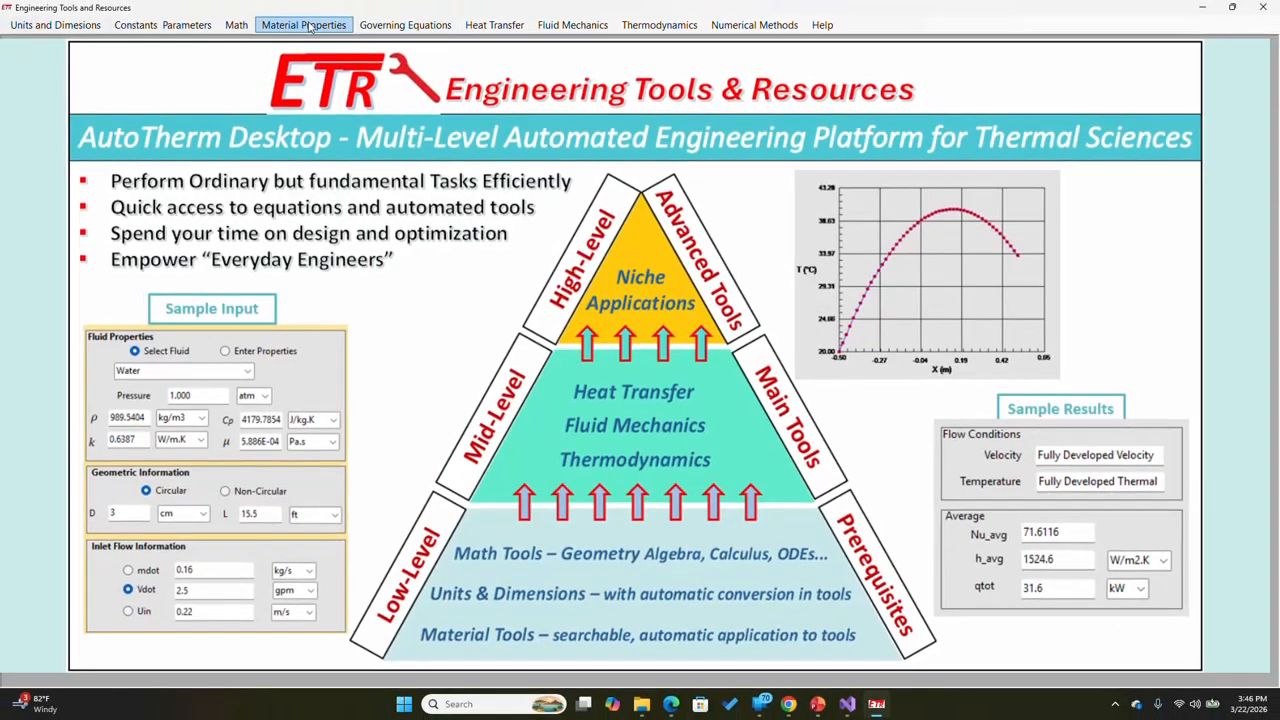
# Open the fluid properties table, display the properties of Water, and close the table.
pyautogui.click(303, 25)
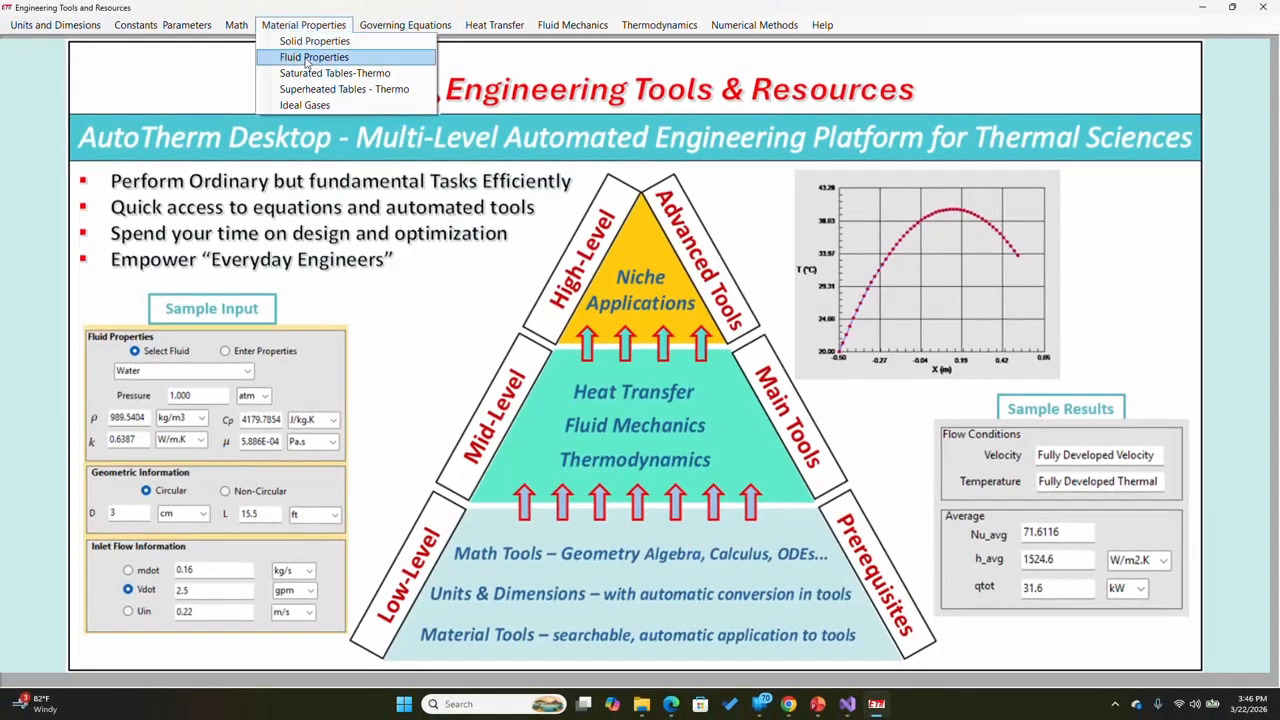
pyautogui.click(307, 58)
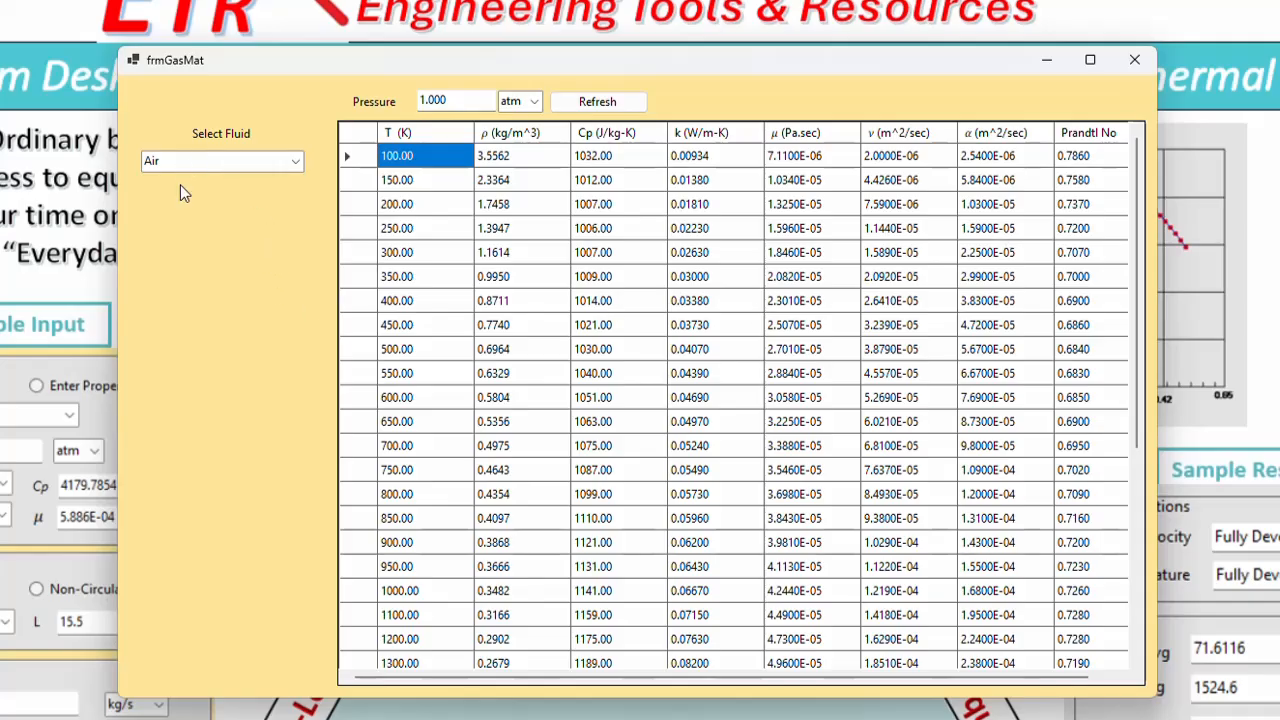
pyautogui.click(296, 165)
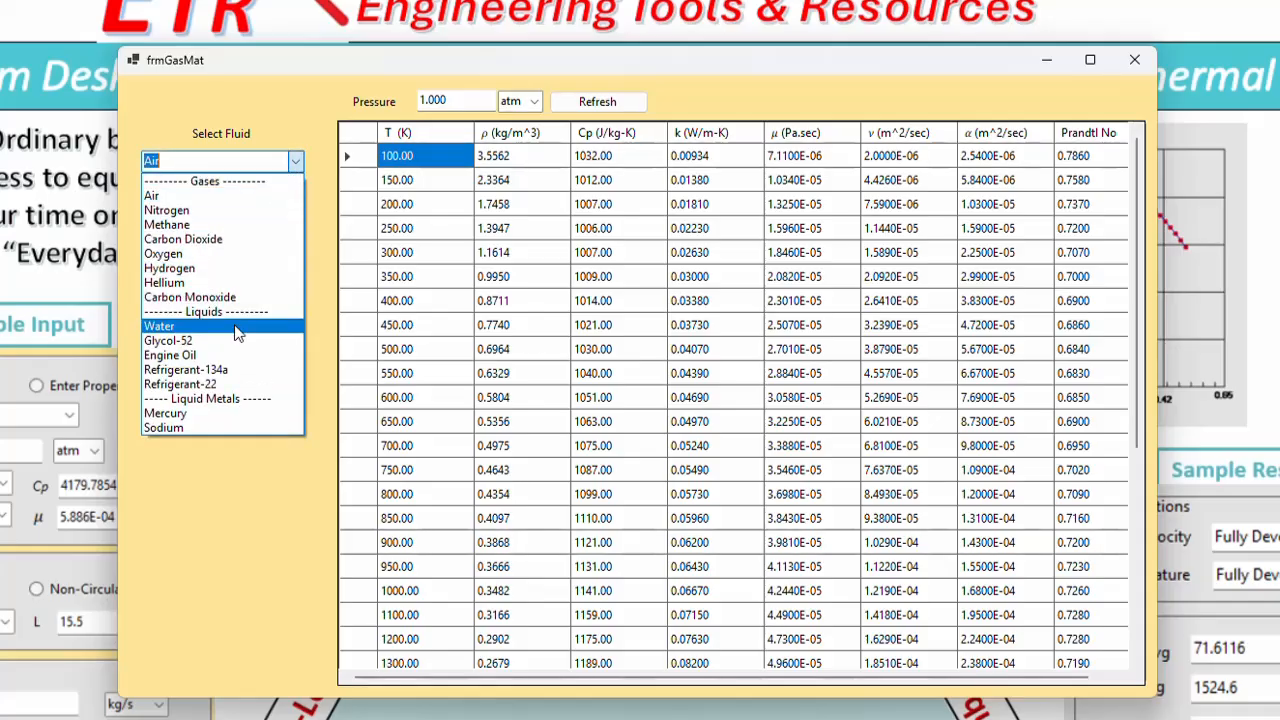
pyautogui.click(236, 327)
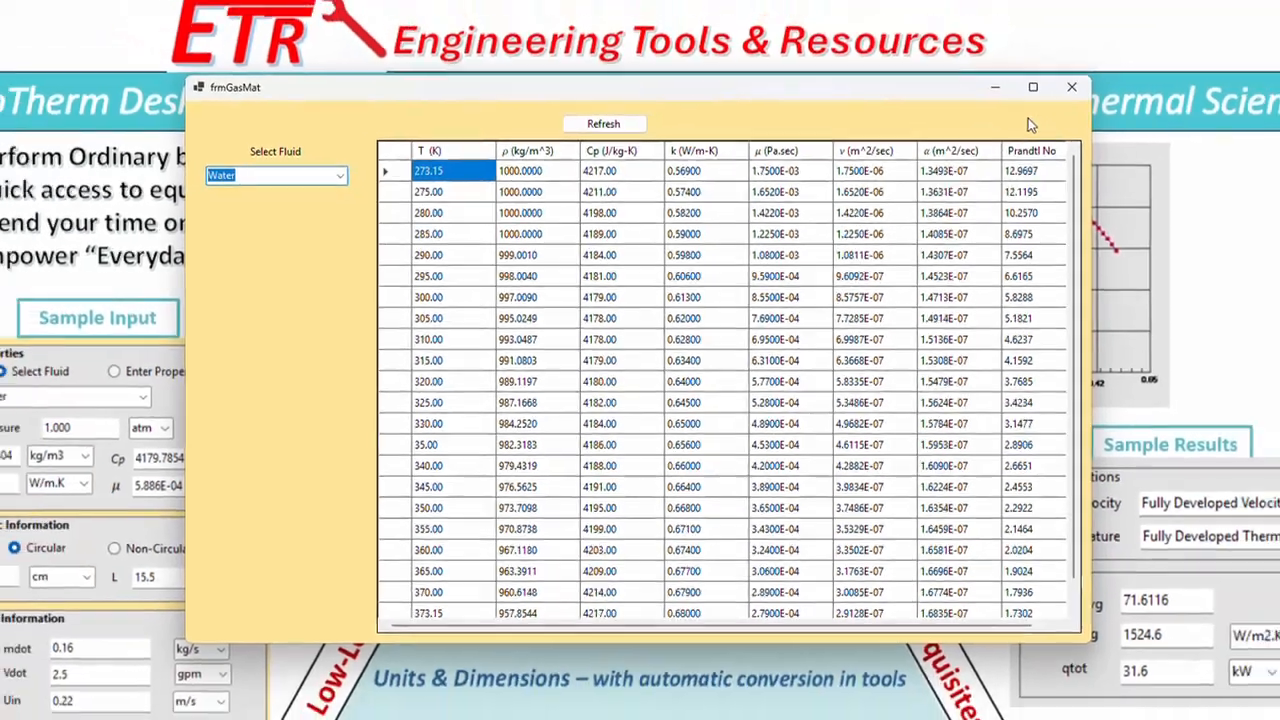
pyautogui.click(1071, 87)
pyautogui.click(304, 25)
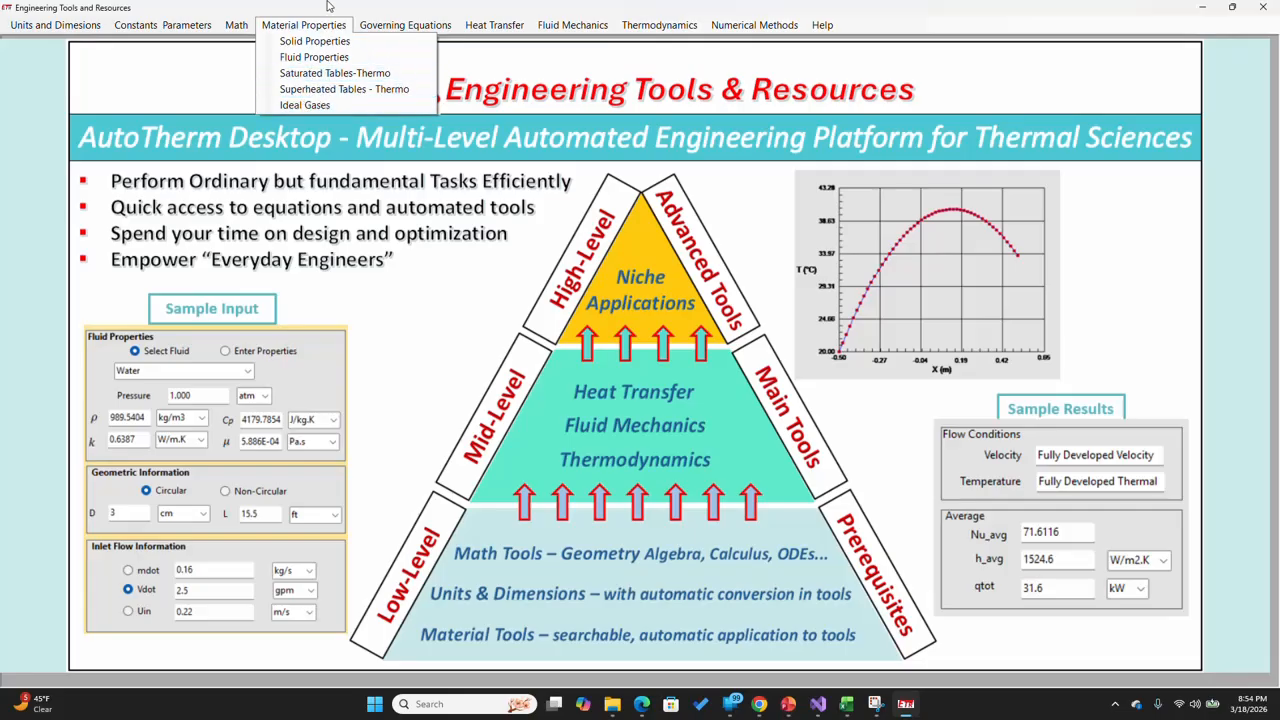
pyautogui.moveTo(678, 28)
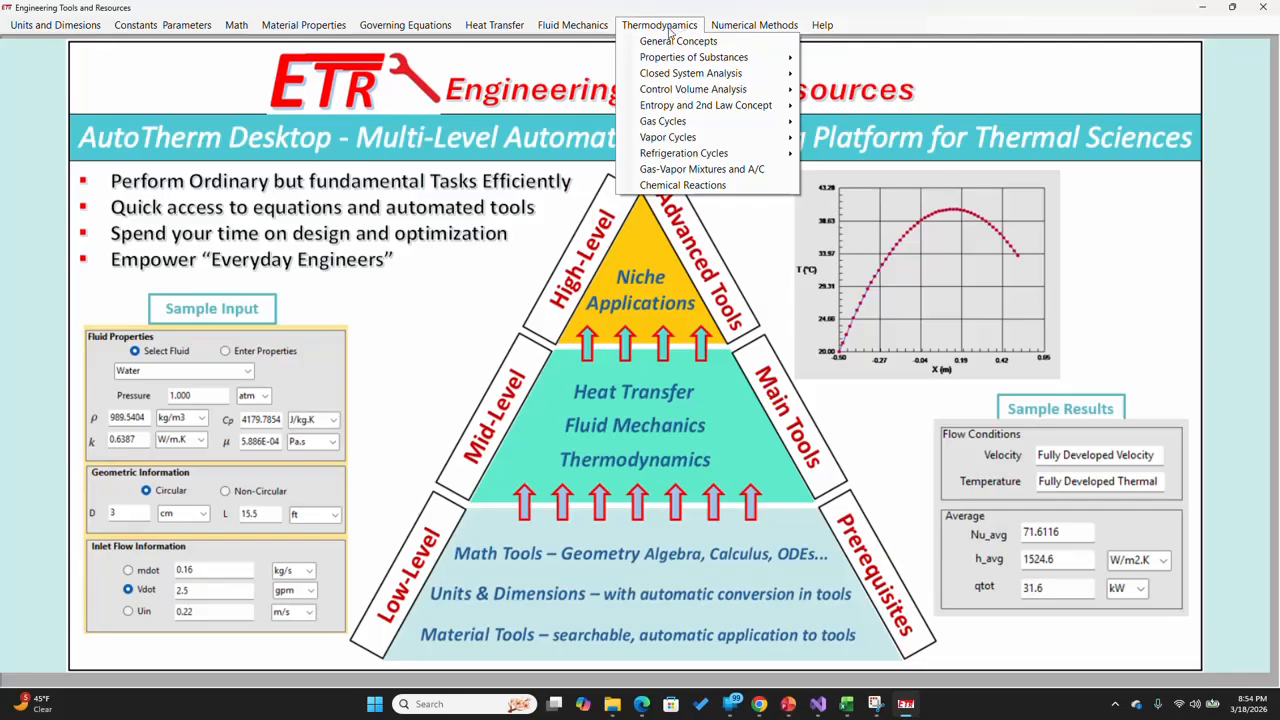
pyautogui.moveTo(666, 61)
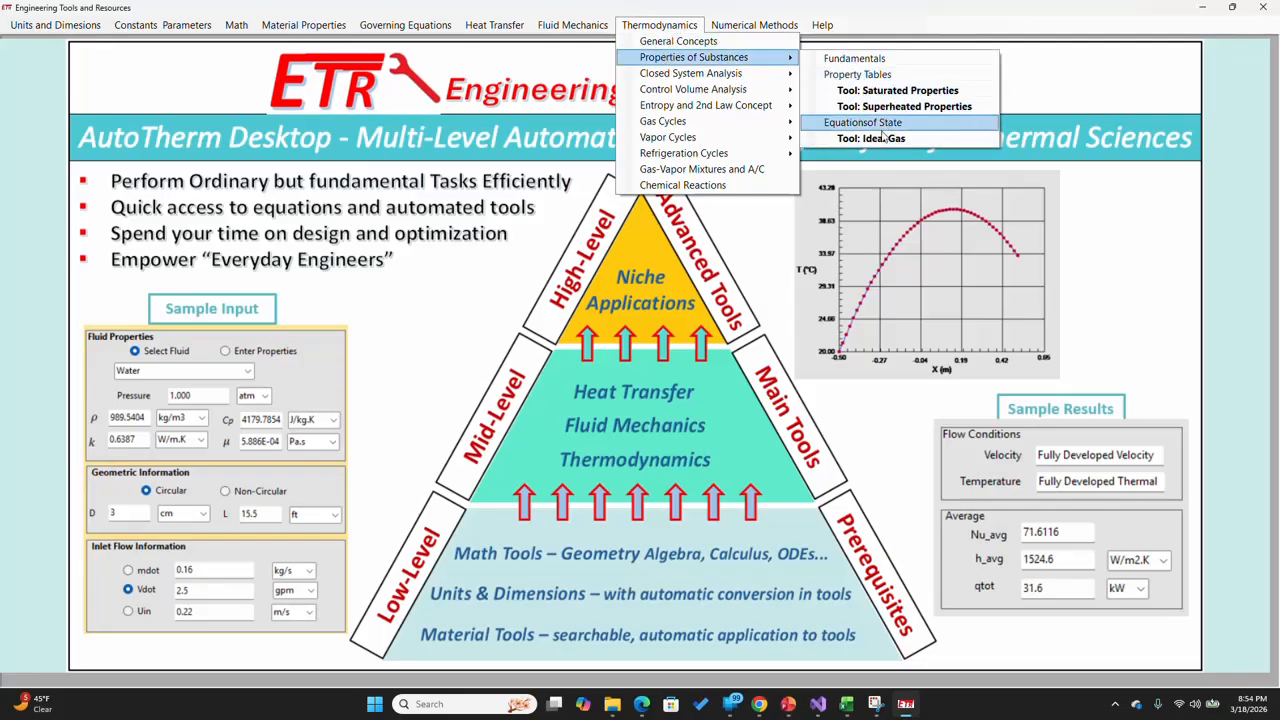
pyautogui.click(293, 6)
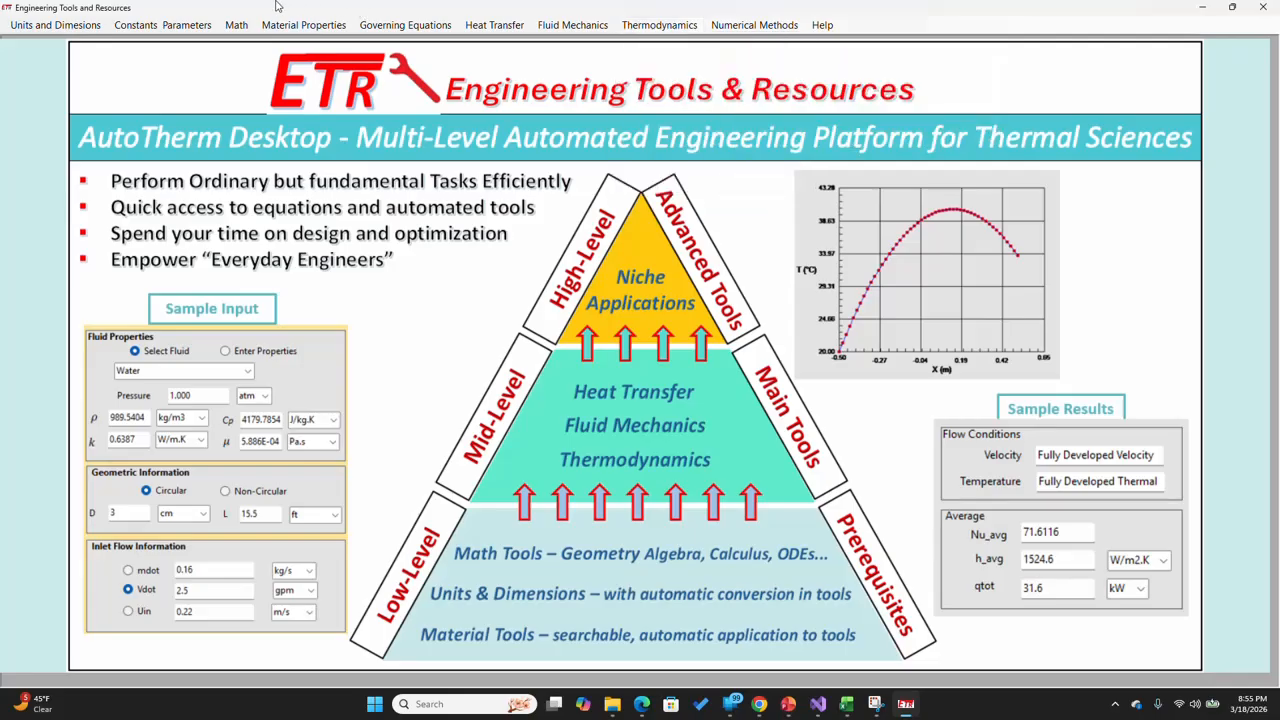
# Open the saturated thermodynamic tables calculator from the material properties tools and move its window higher on the screen.
pyautogui.click(293, 25)
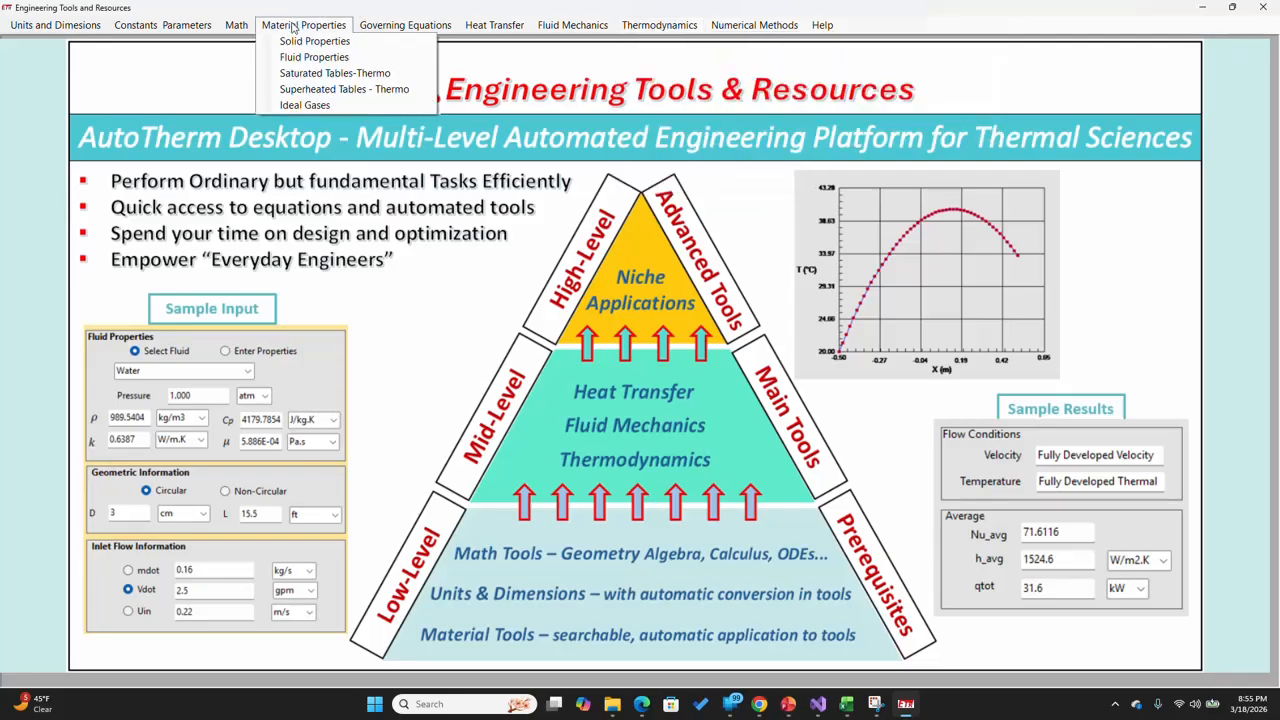
pyautogui.click(288, 74)
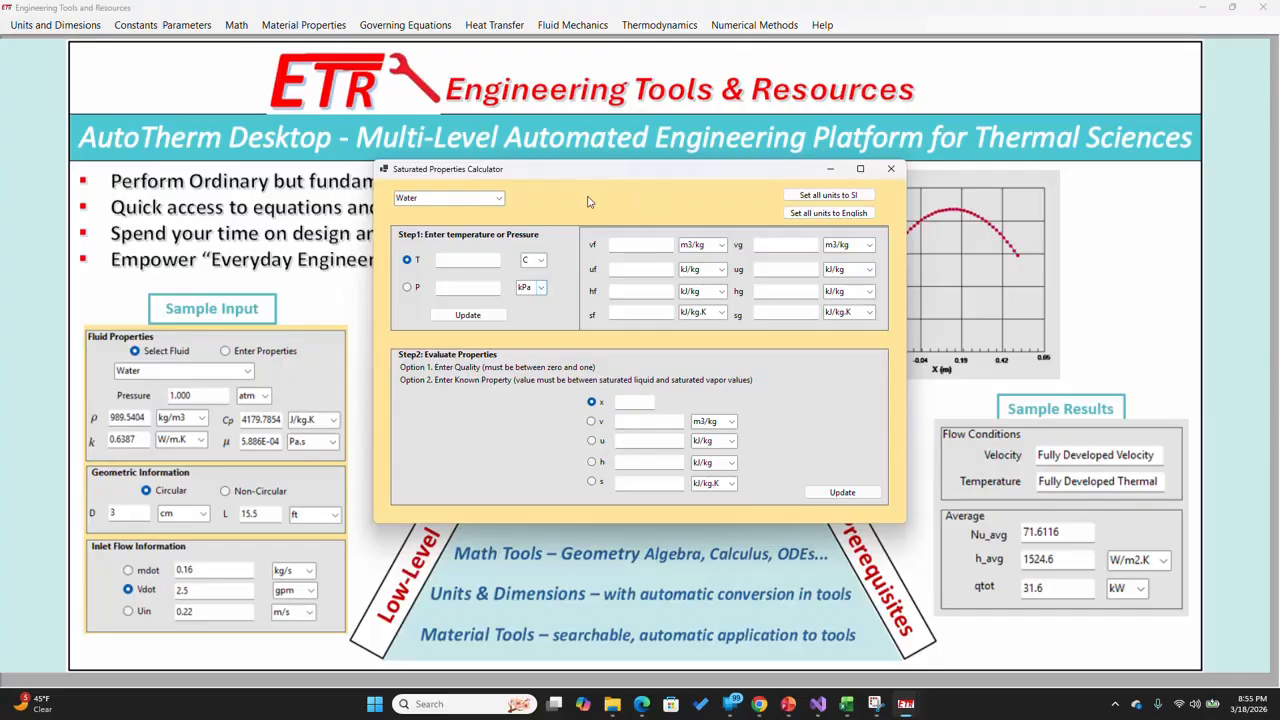
pyautogui.moveTo(607, 172); pyautogui.dragTo(640, 101)
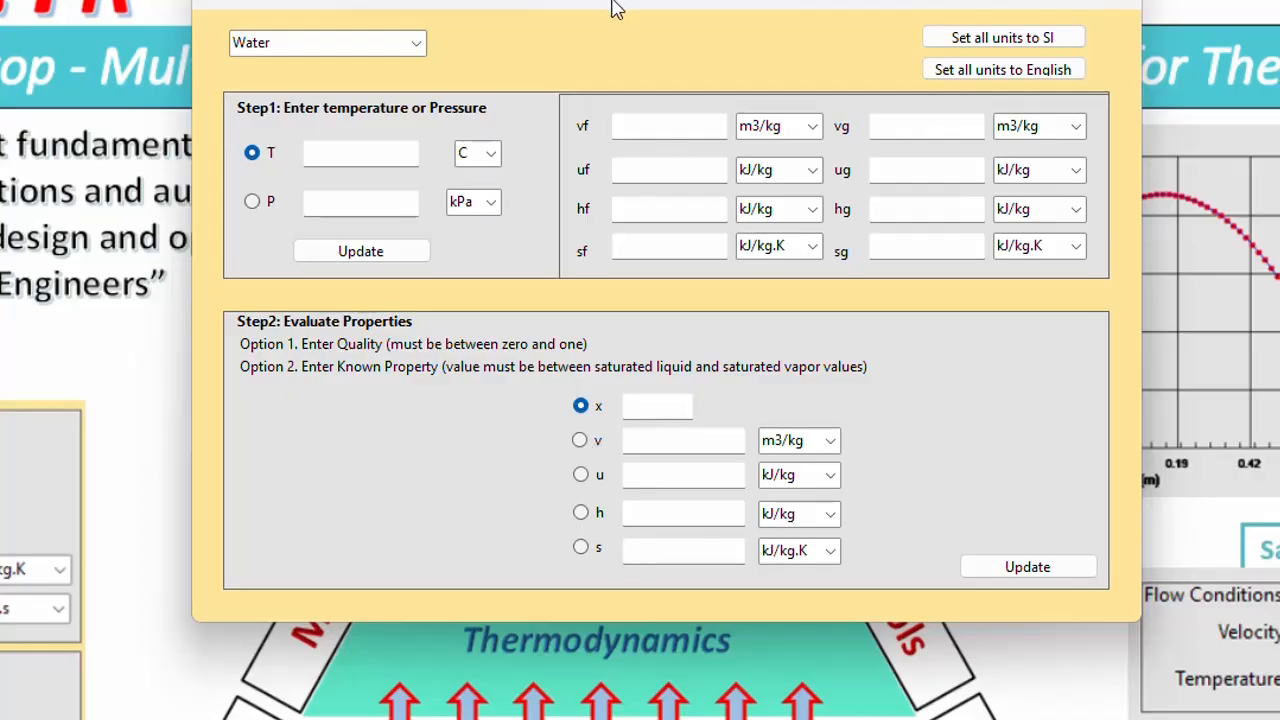
pyautogui.moveTo(611, 3); pyautogui.dragTo(615, 0)
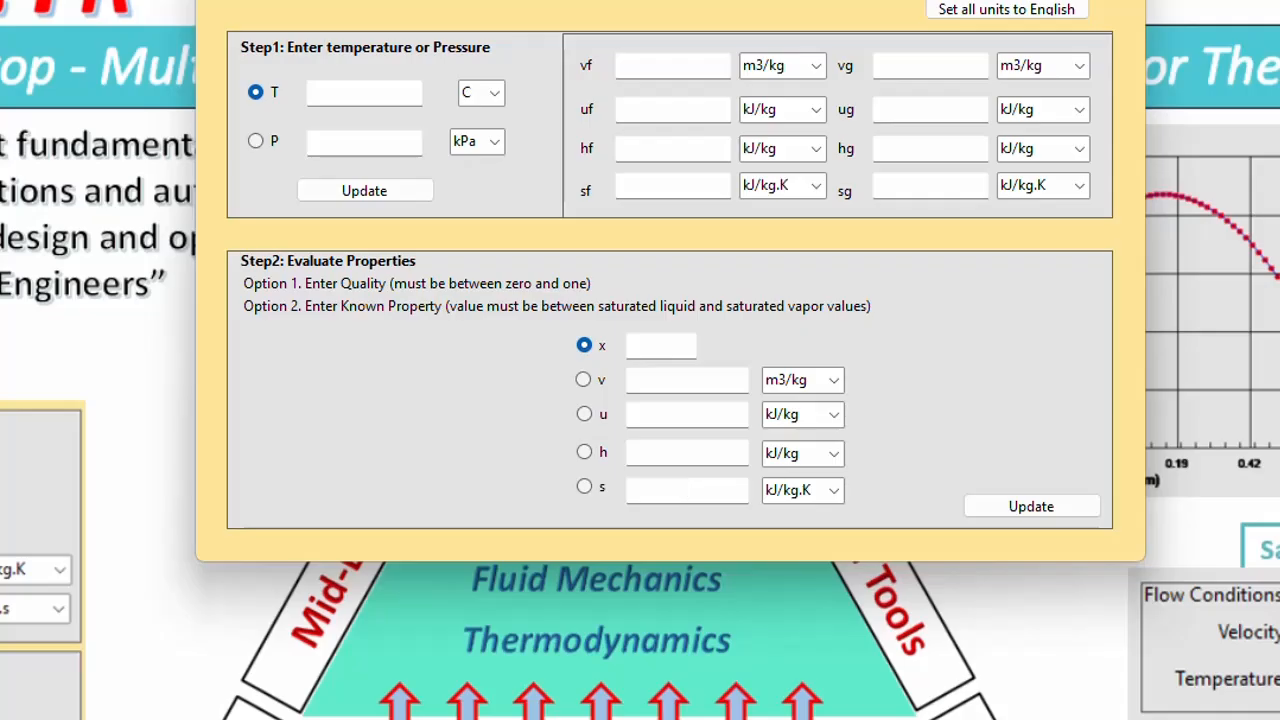
# Switch to Chrome's Water_Props_SI saturated water table and place the Saturated Properties Calculator over it, below the table's column headings.
pyautogui.click(760, 704)
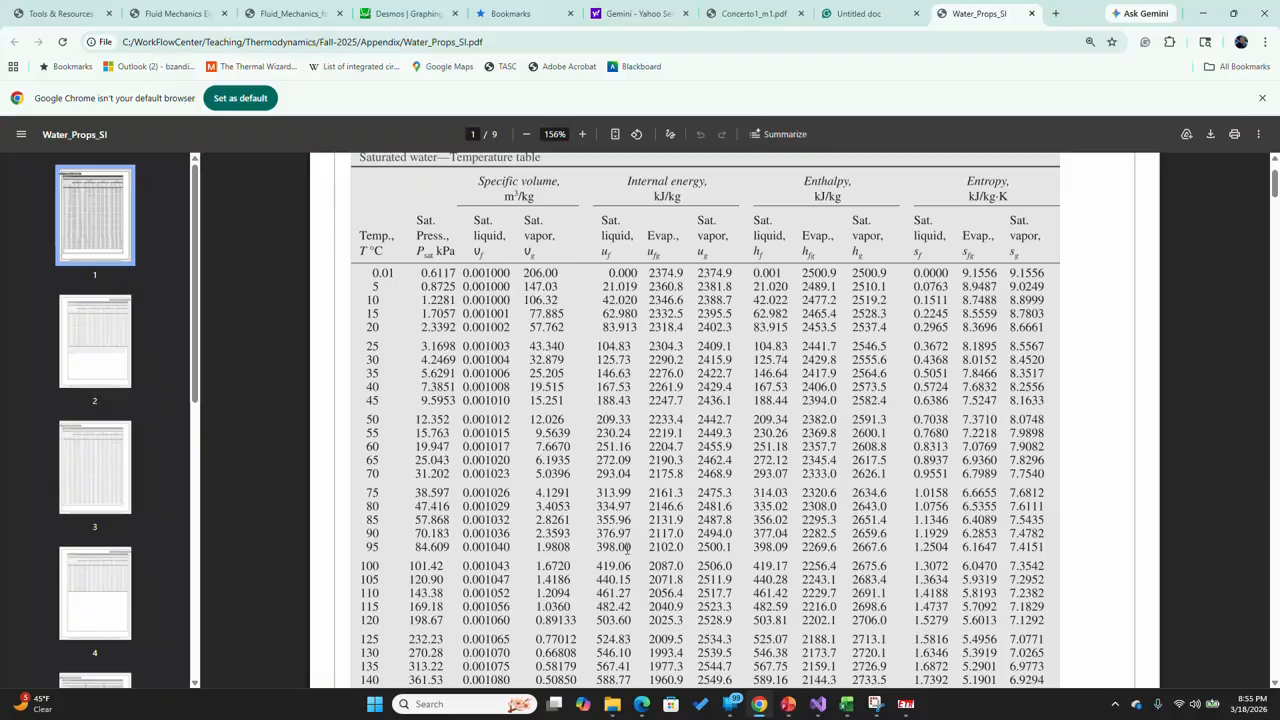
pyautogui.moveTo(905, 704)
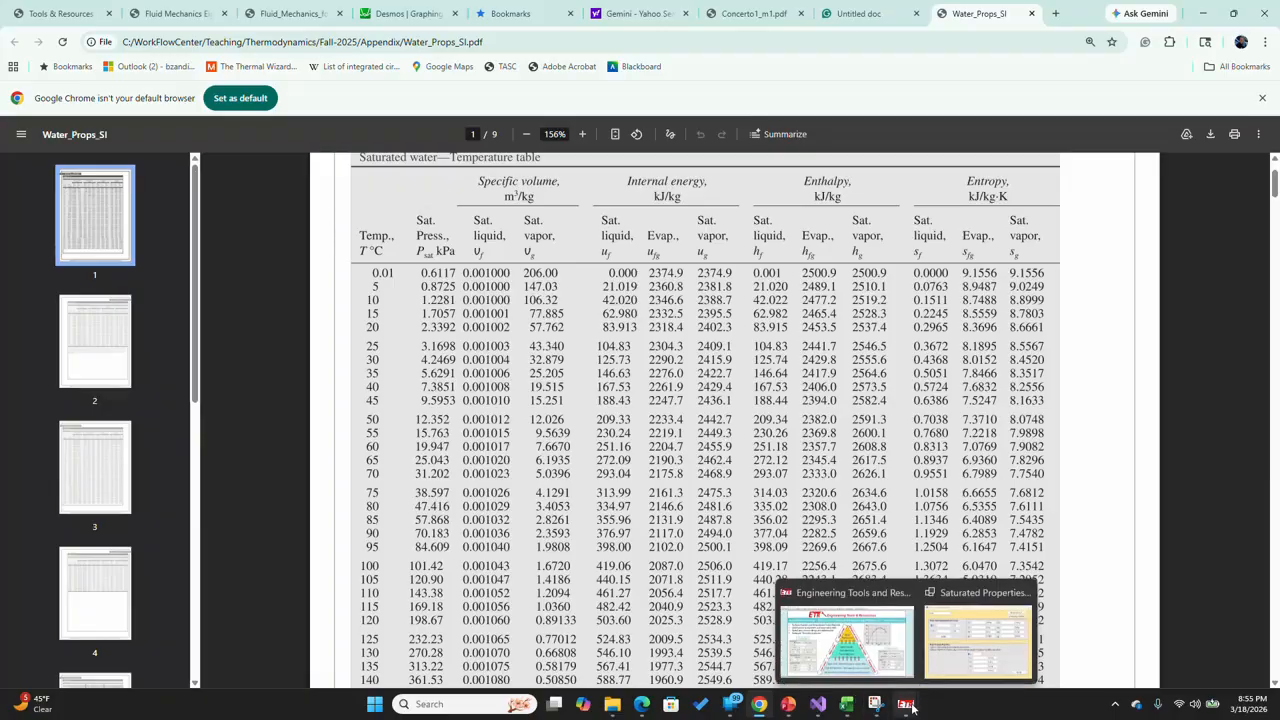
pyautogui.click(945, 640)
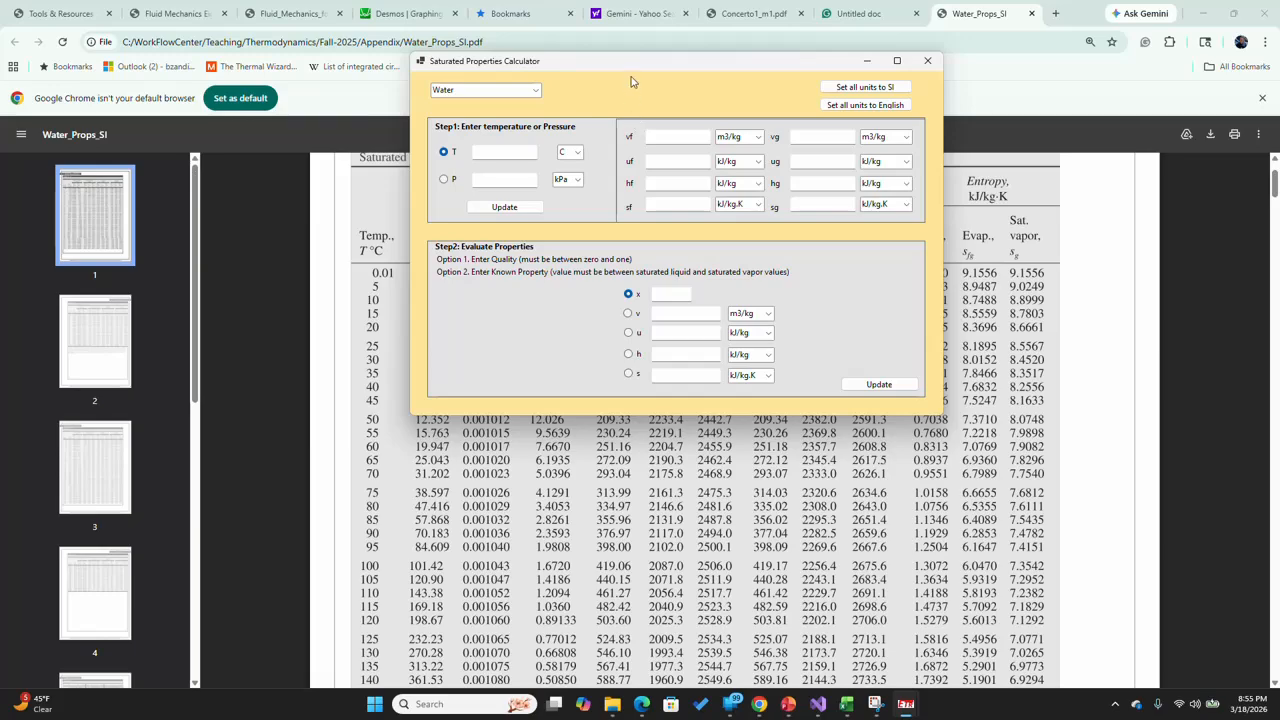
pyautogui.moveTo(643, 67); pyautogui.dragTo(644, 262)
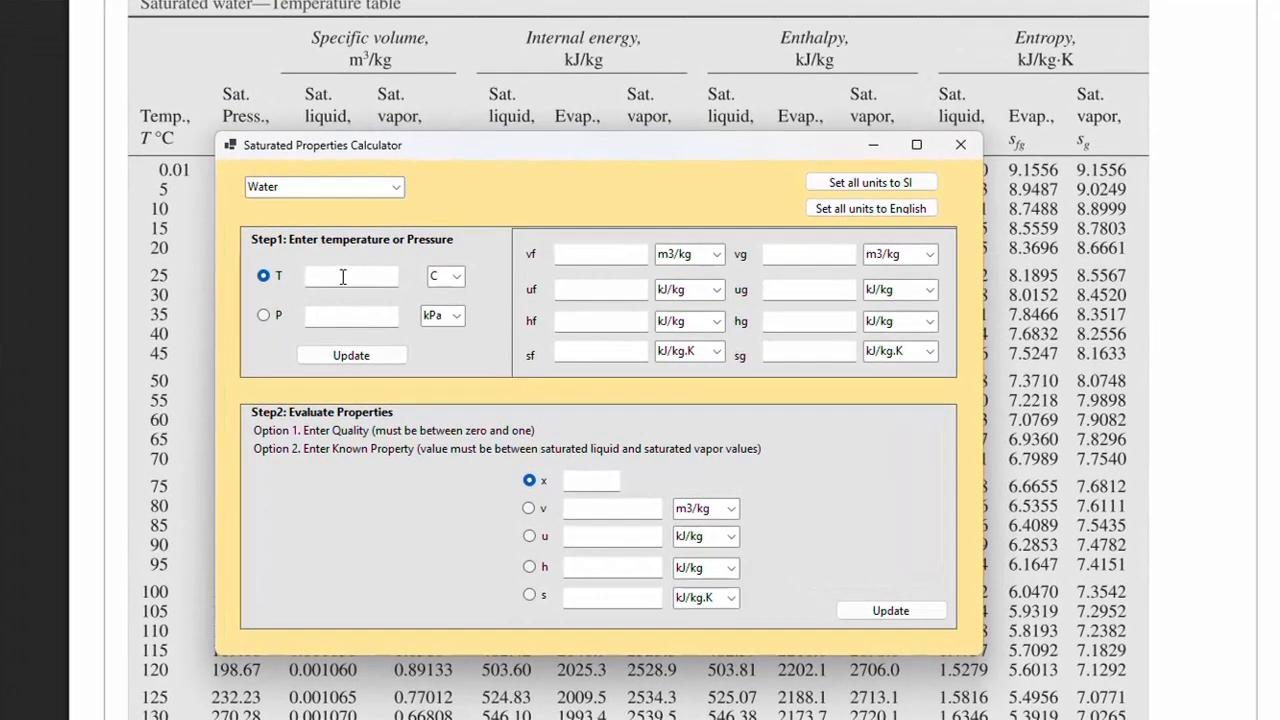
# Calculate the saturated liquid and vapor properties of water at a temperature of 120 °C.
pyautogui.click(342, 277)
pyautogui.write('120')
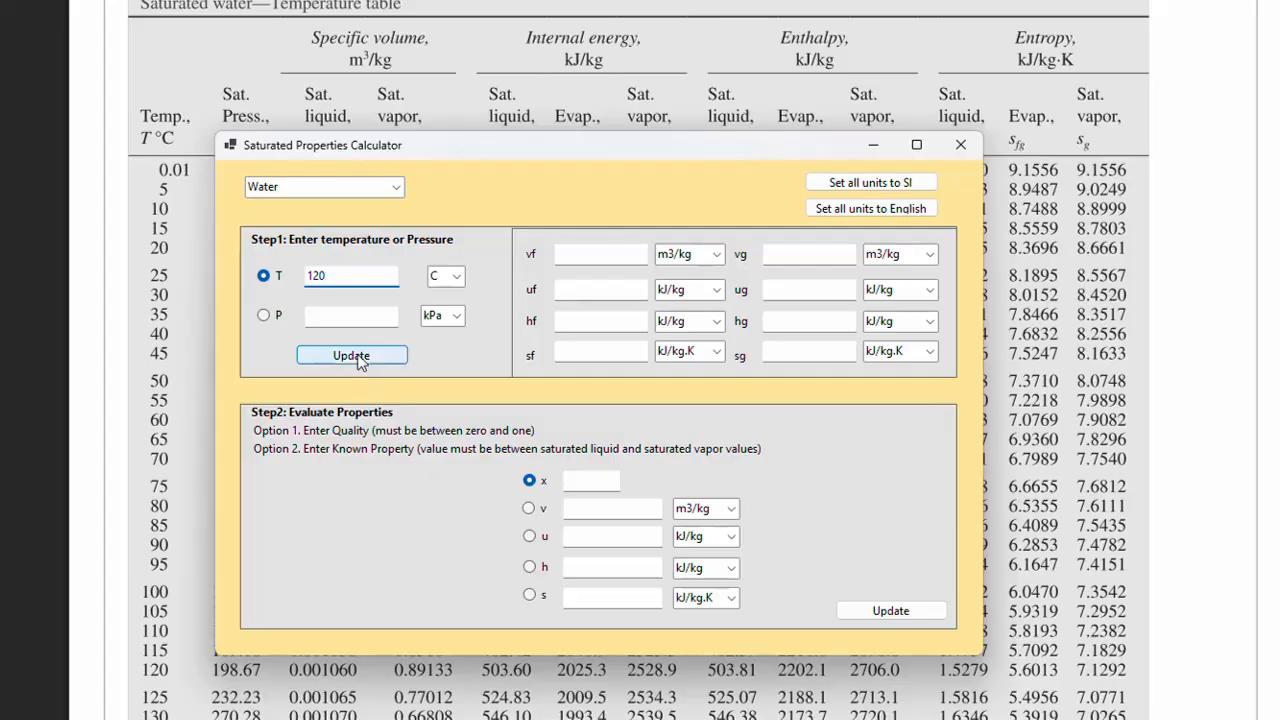
pyautogui.click(355, 356)
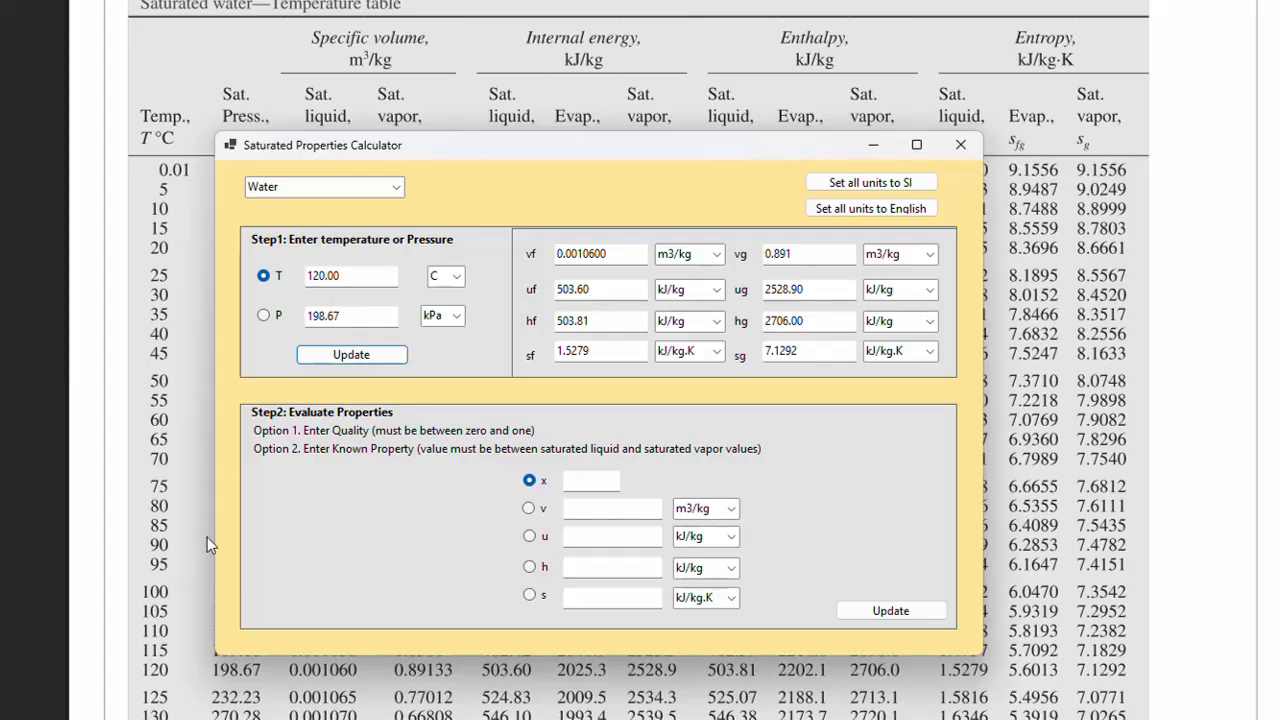
# Set the water temperature to 122.5 °C and recalculate its saturated liquid and vapor properties.
pyautogui.doubleClick(368, 272)
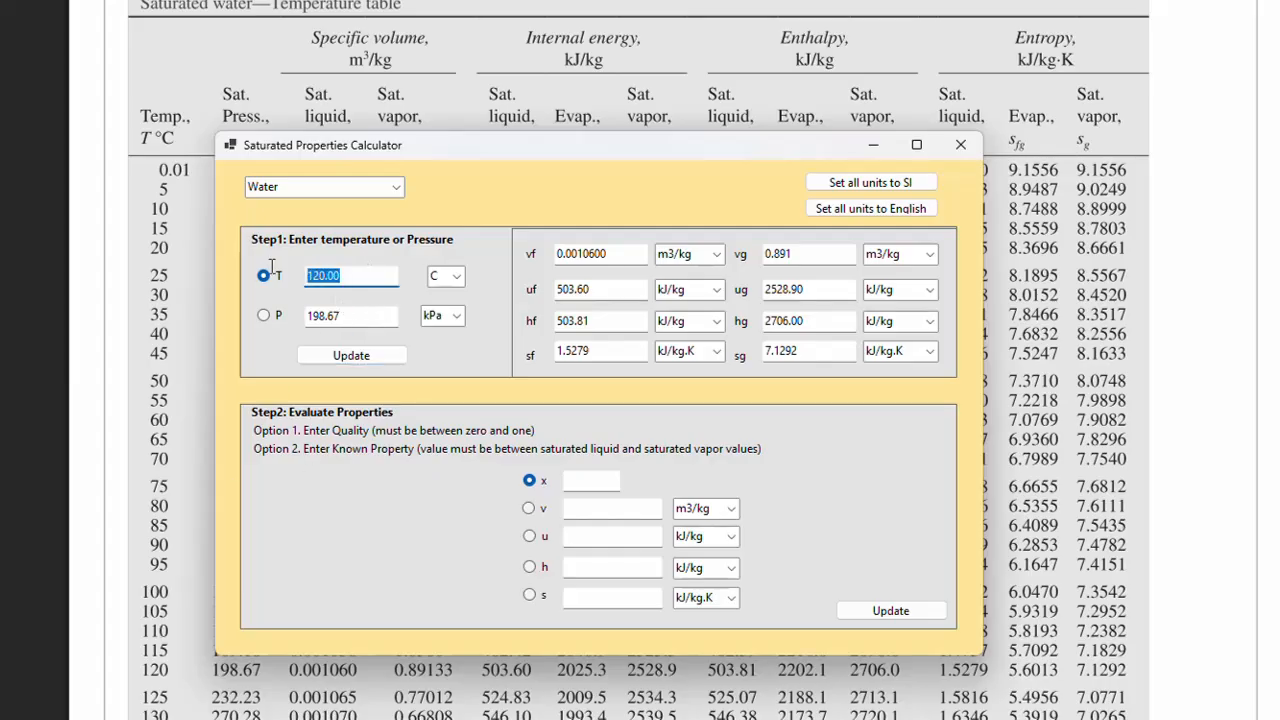
pyautogui.write('122.5')
pyautogui.click(372, 357)
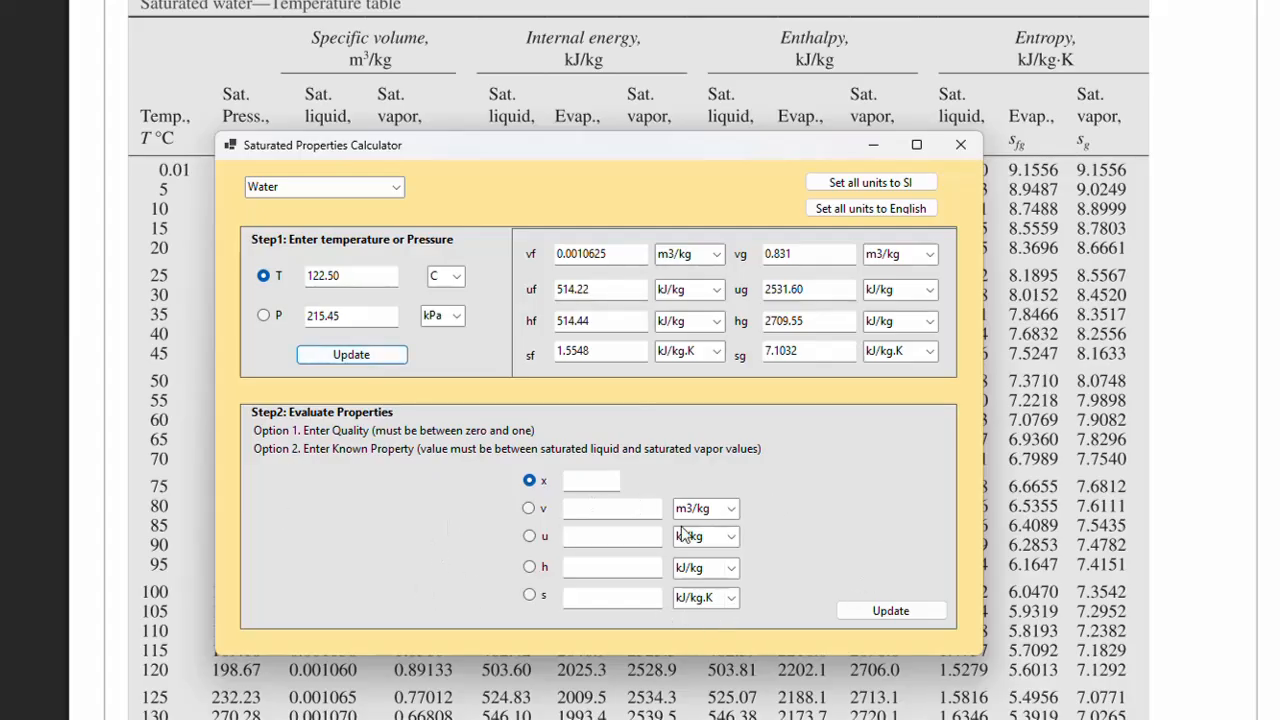
# Evaluate the saturated water mixture's properties at a quality of 0.75.
pyautogui.click(595, 482)
pyautogui.write('0.75')
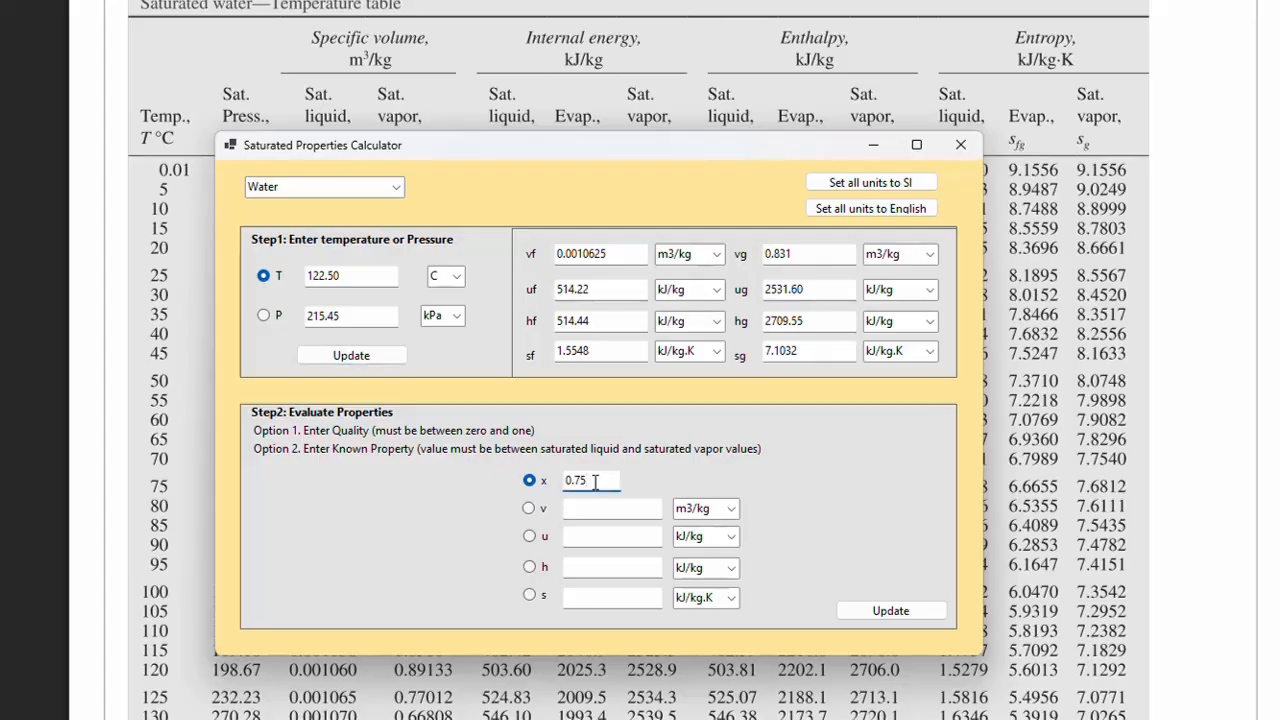
pyautogui.click(885, 618)
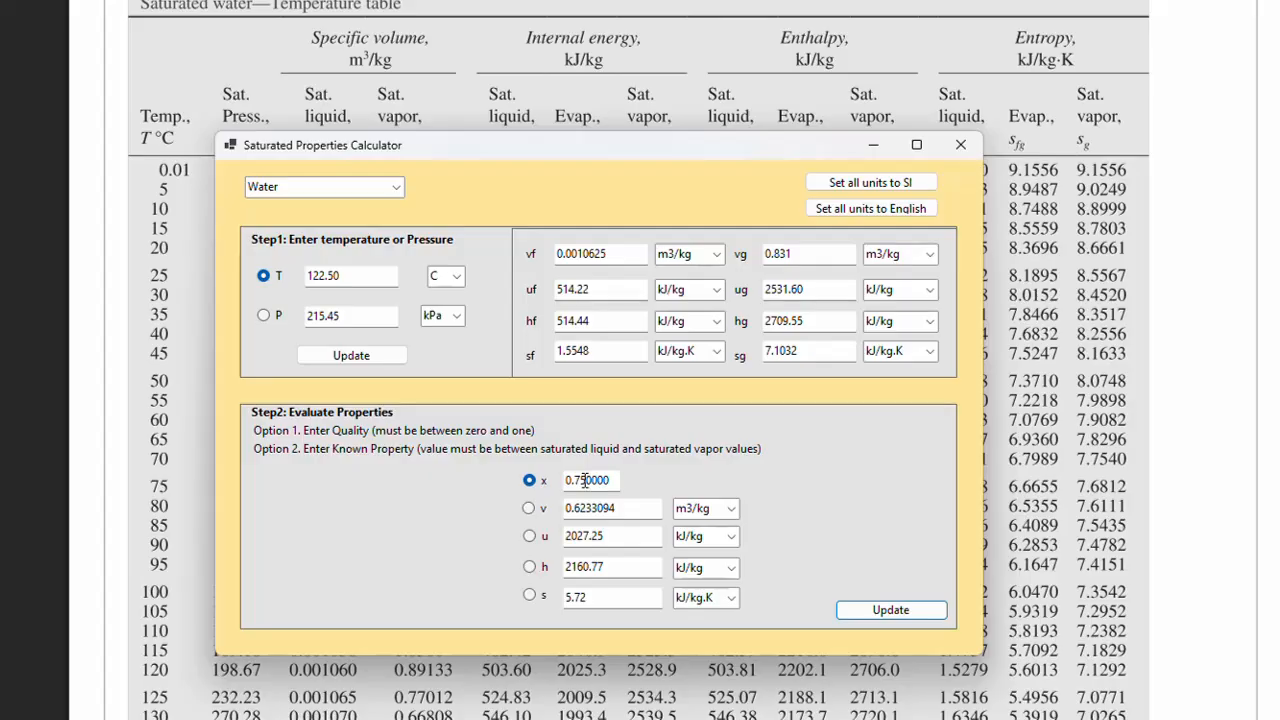
# Evaluate the mixture from a known enthalpy of 1925 kJ/kg and close the Saturated Properties Calculator.
pyautogui.click(530, 567)
pyautogui.press('Tab')
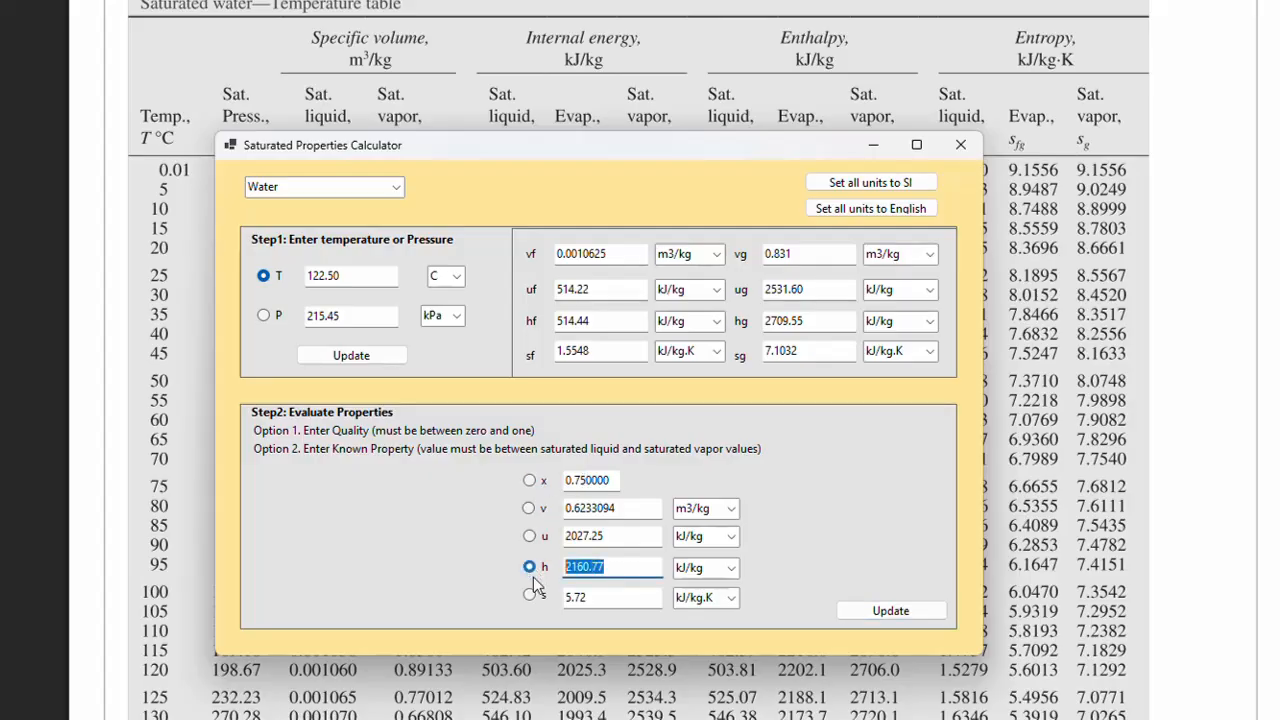
pyautogui.write('1925')
pyautogui.click(902, 616)
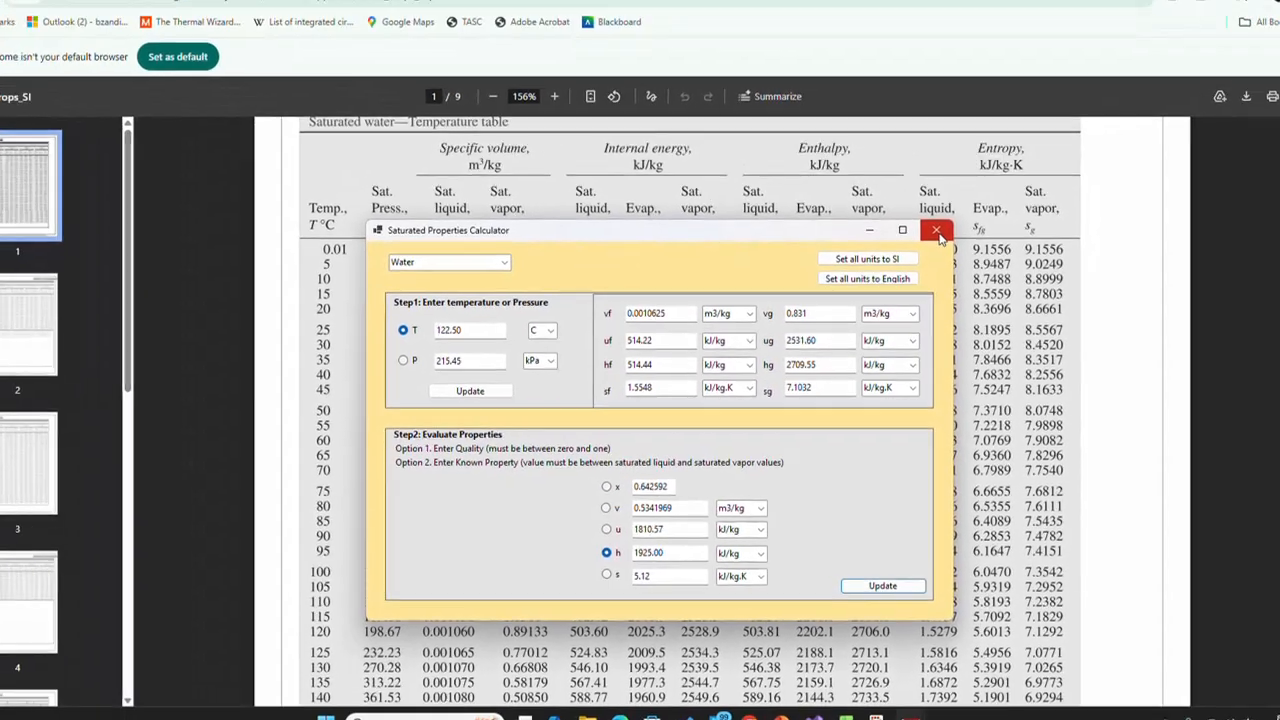
pyautogui.click(960, 144)
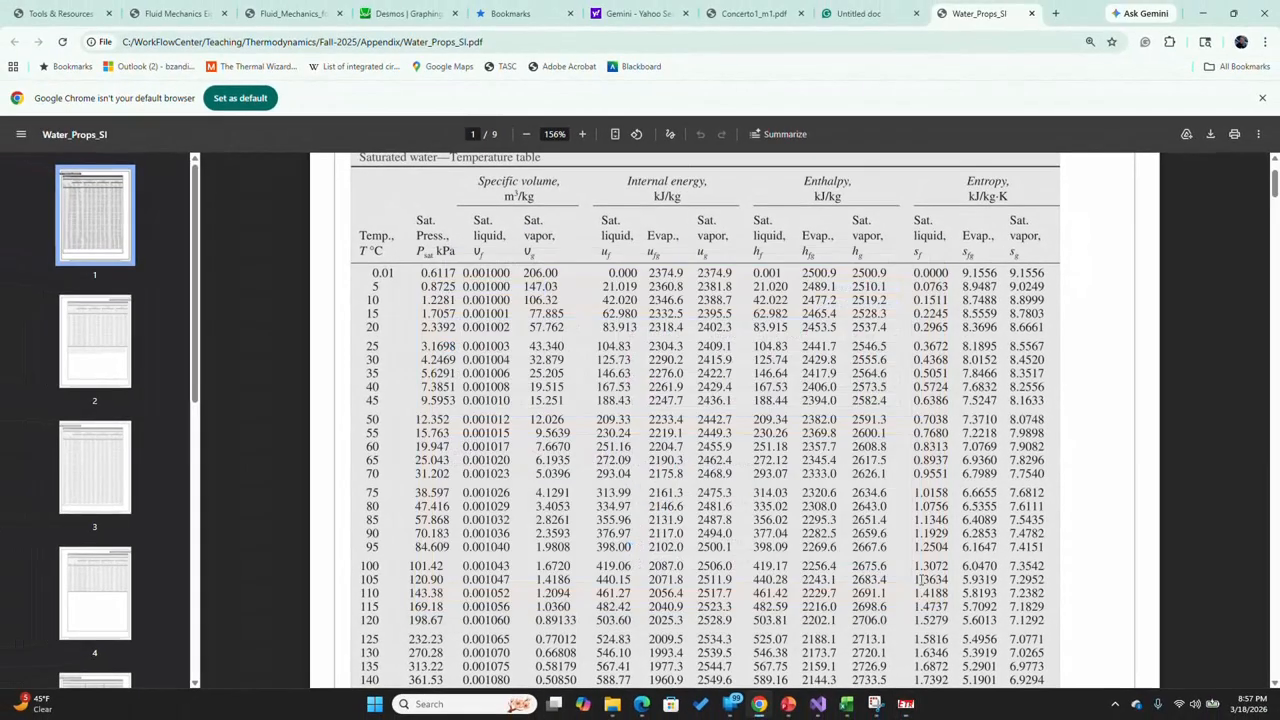
# Switch to Engineering Tools and Resources, open the superheated thermodynamic tables calculator, and move its window higher on the screen.
pyautogui.click(910, 706)
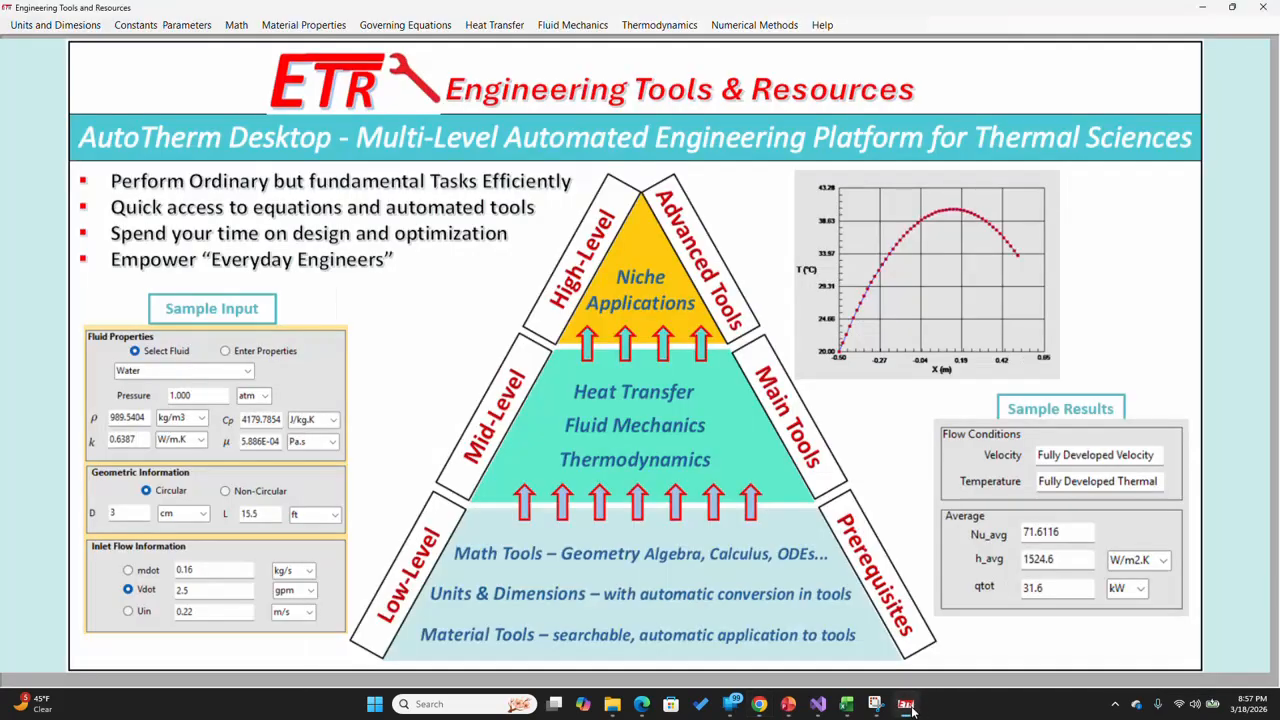
pyautogui.click(296, 28)
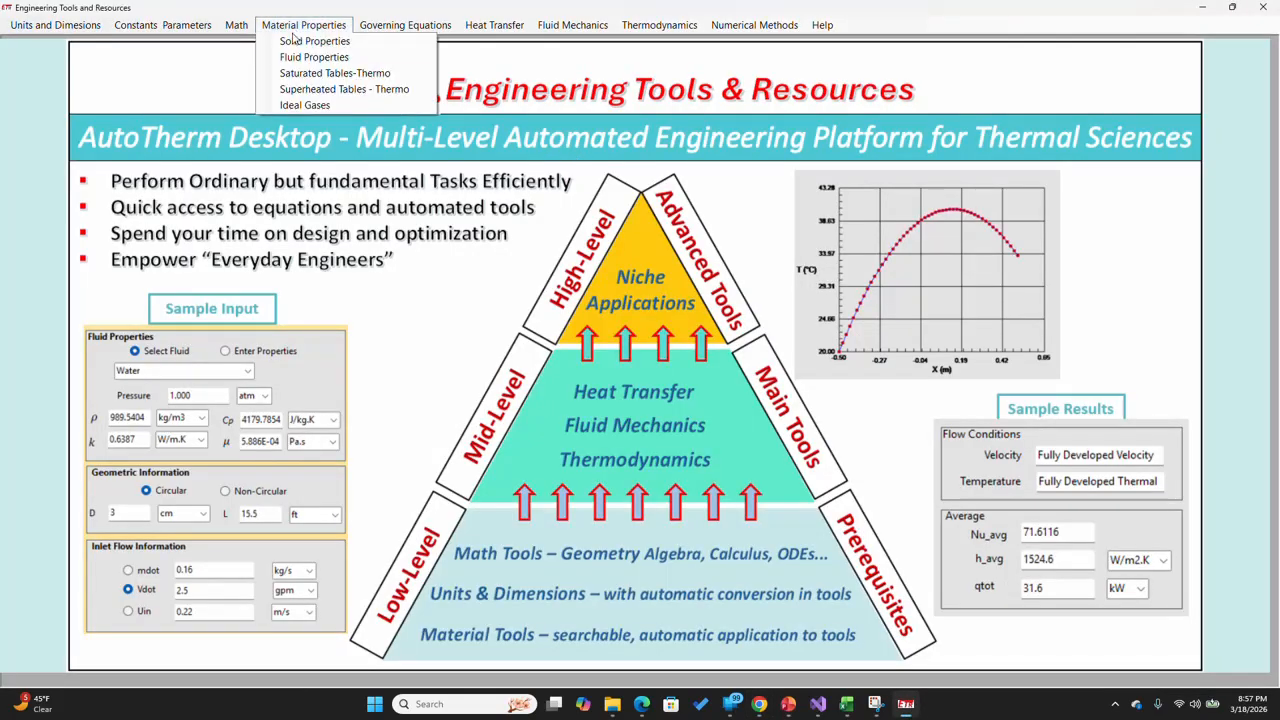
pyautogui.click(305, 92)
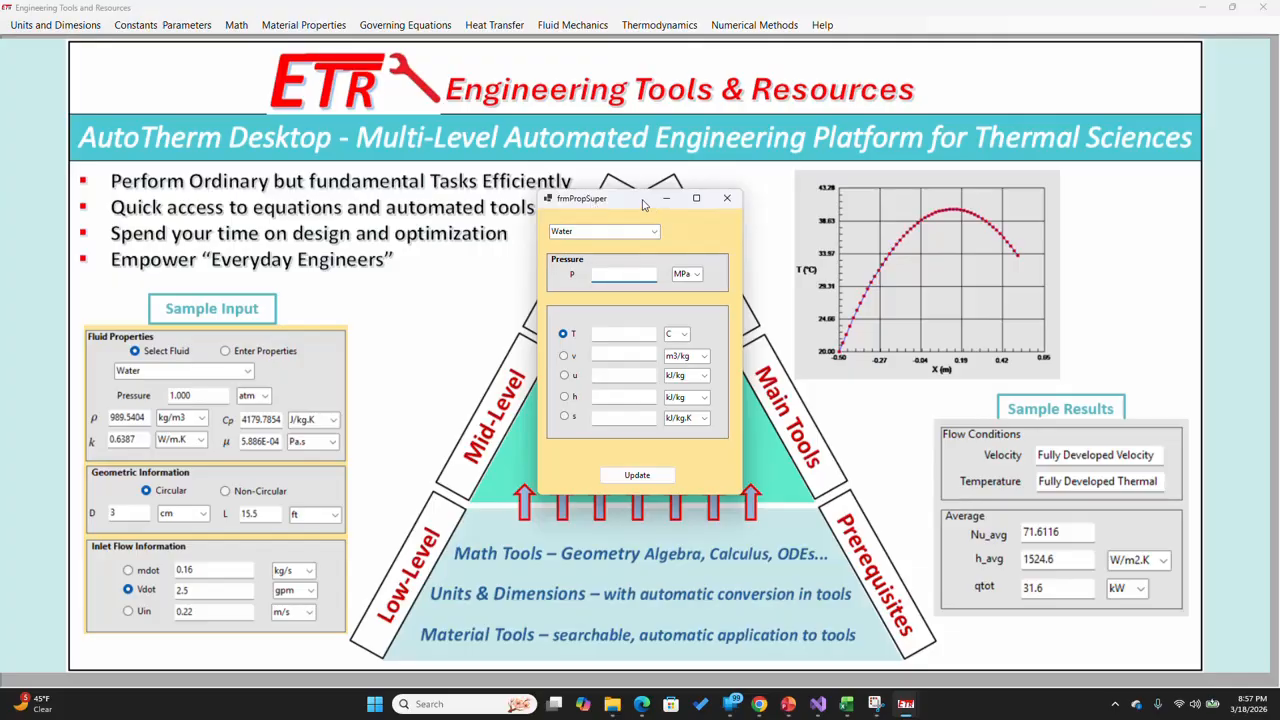
pyautogui.moveTo(635, 203)
pyautogui.mouseDown()
pyautogui.moveTo(676, 180)
pyautogui.moveTo(697, 146)
pyautogui.mouseUp()
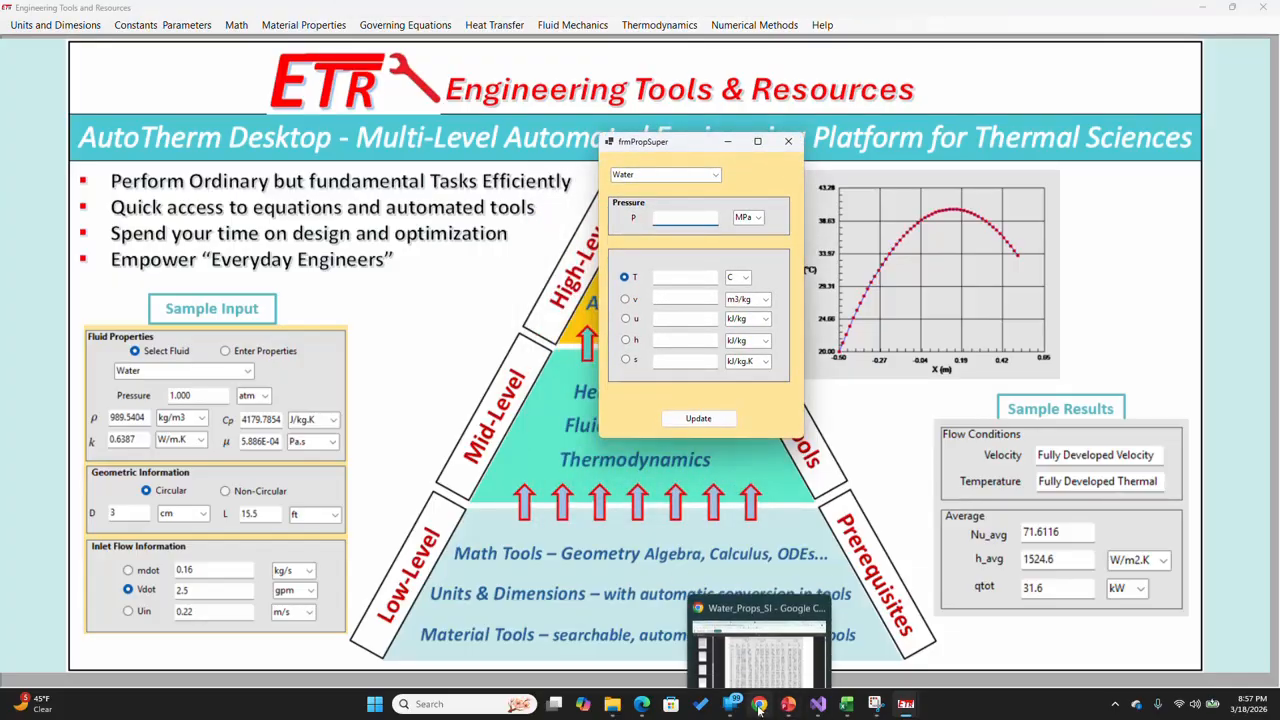
# Switch to Chrome's Water_Props_SI document, show the superheated water table on page 5, and place the superheated properties calculator over it.
pyautogui.click(765, 650)
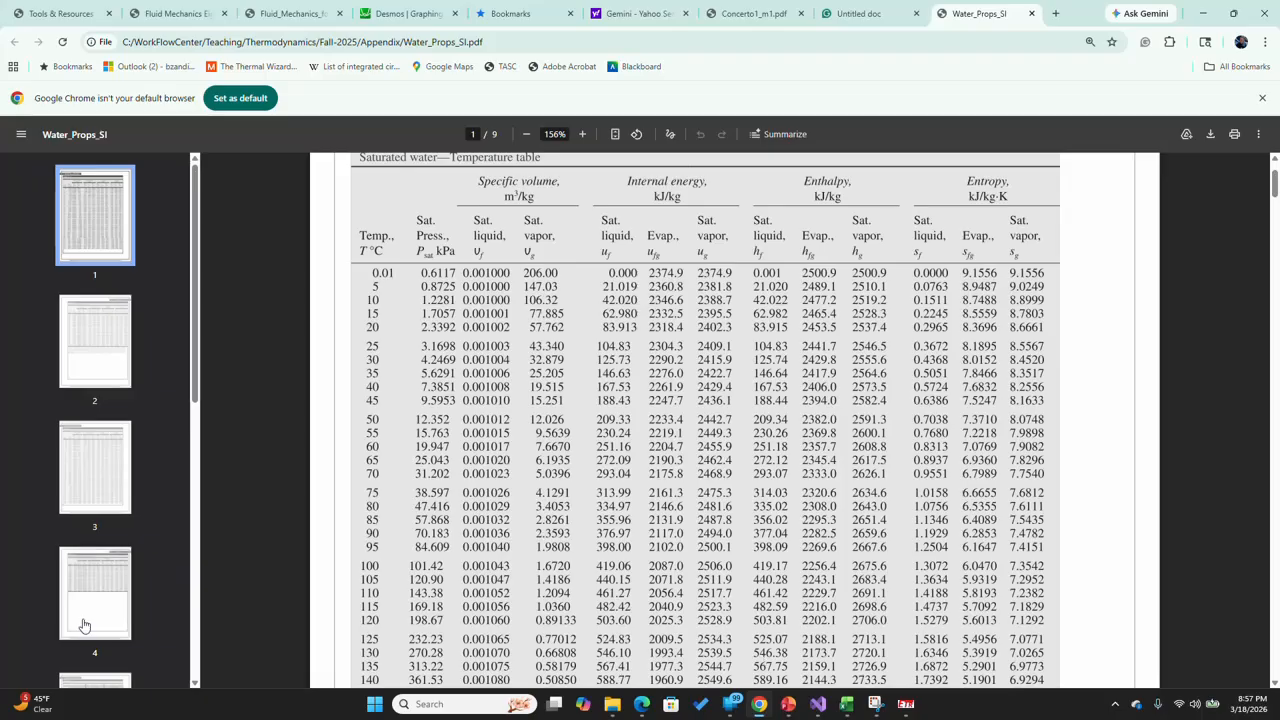
pyautogui.scroll(-1, 100, 657)
pyautogui.click(113, 657)
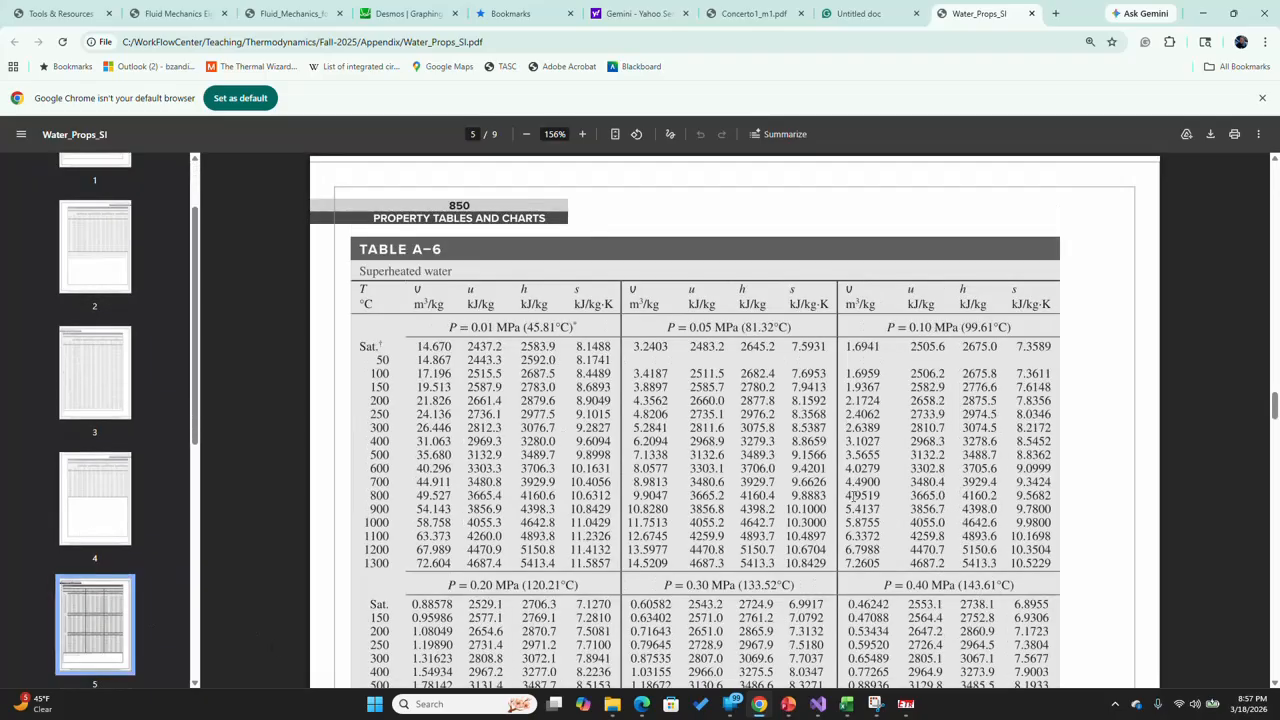
pyautogui.scroll(-4, 814, 498)
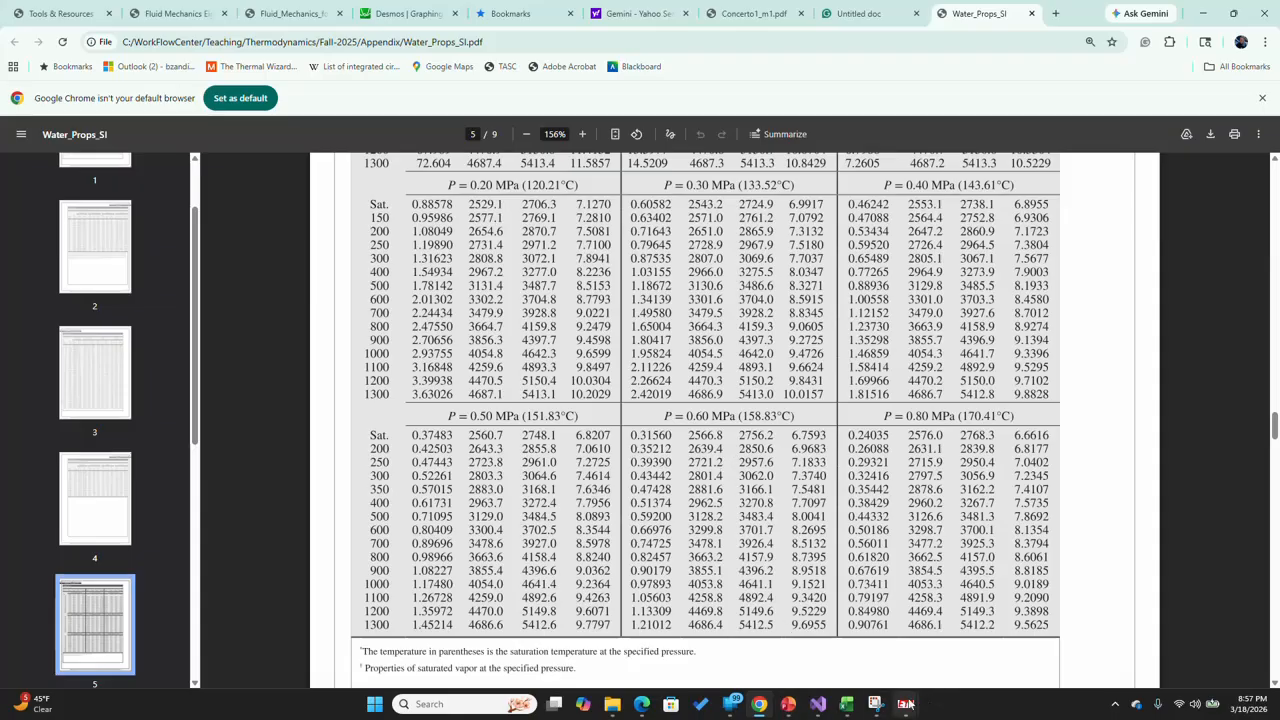
pyautogui.moveTo(905, 704)
pyautogui.click(980, 648)
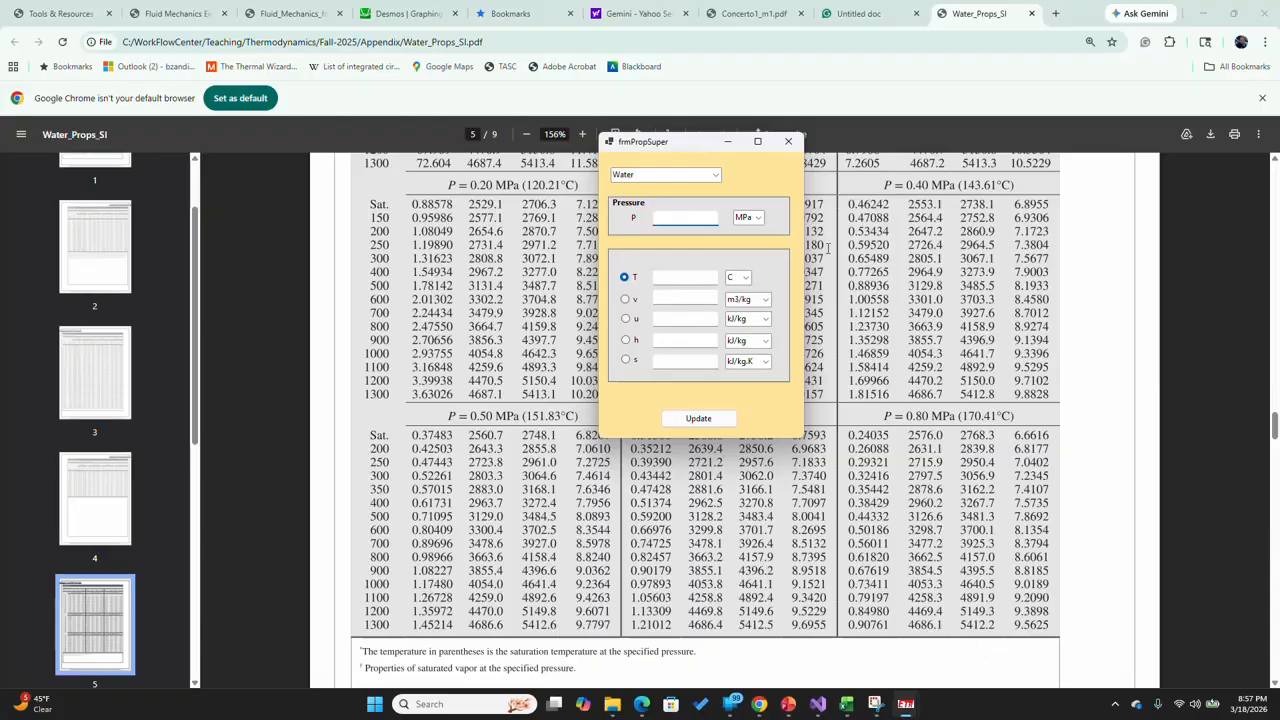
pyautogui.moveTo(685, 144)
pyautogui.mouseDown()
pyautogui.moveTo(724, 150)
pyautogui.moveTo(740, 130)
pyautogui.moveTo(696, 166)
pyautogui.moveTo(708, 174)
pyautogui.mouseUp()
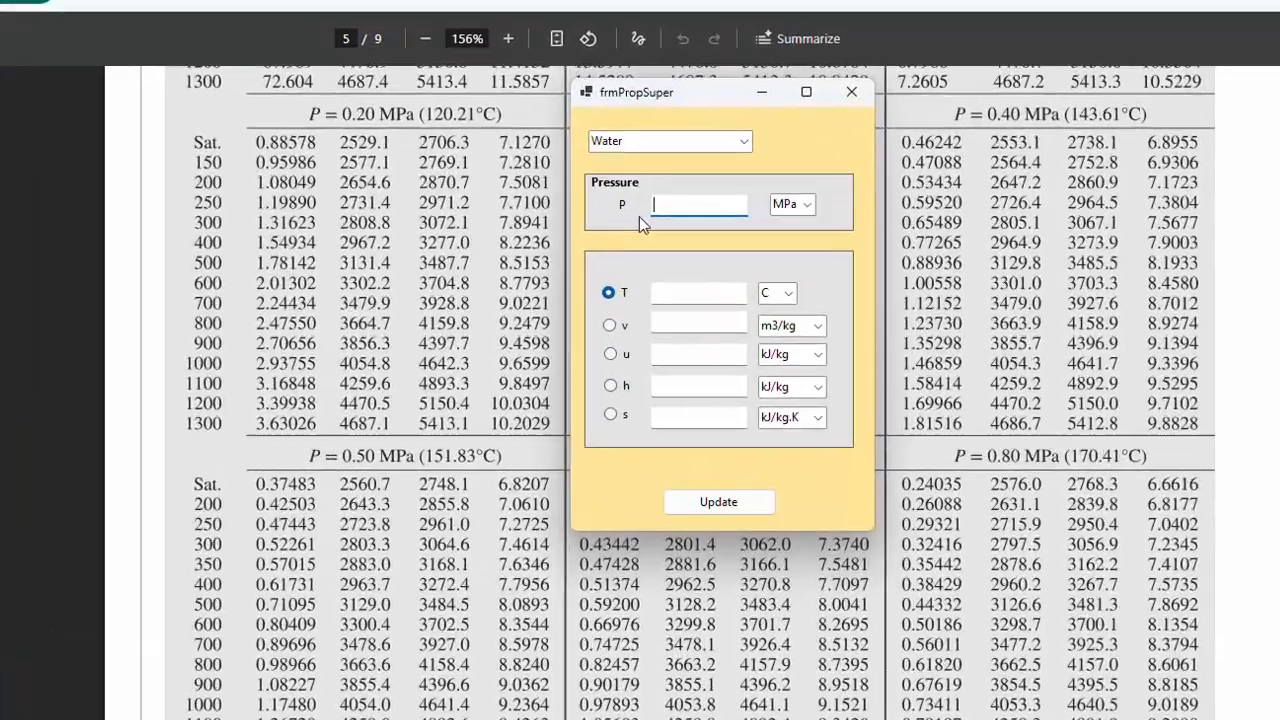
# Calculate the superheated water properties at a pressure of 0.6 MPa and a temperature of 300 °C.
pyautogui.write('0.6')
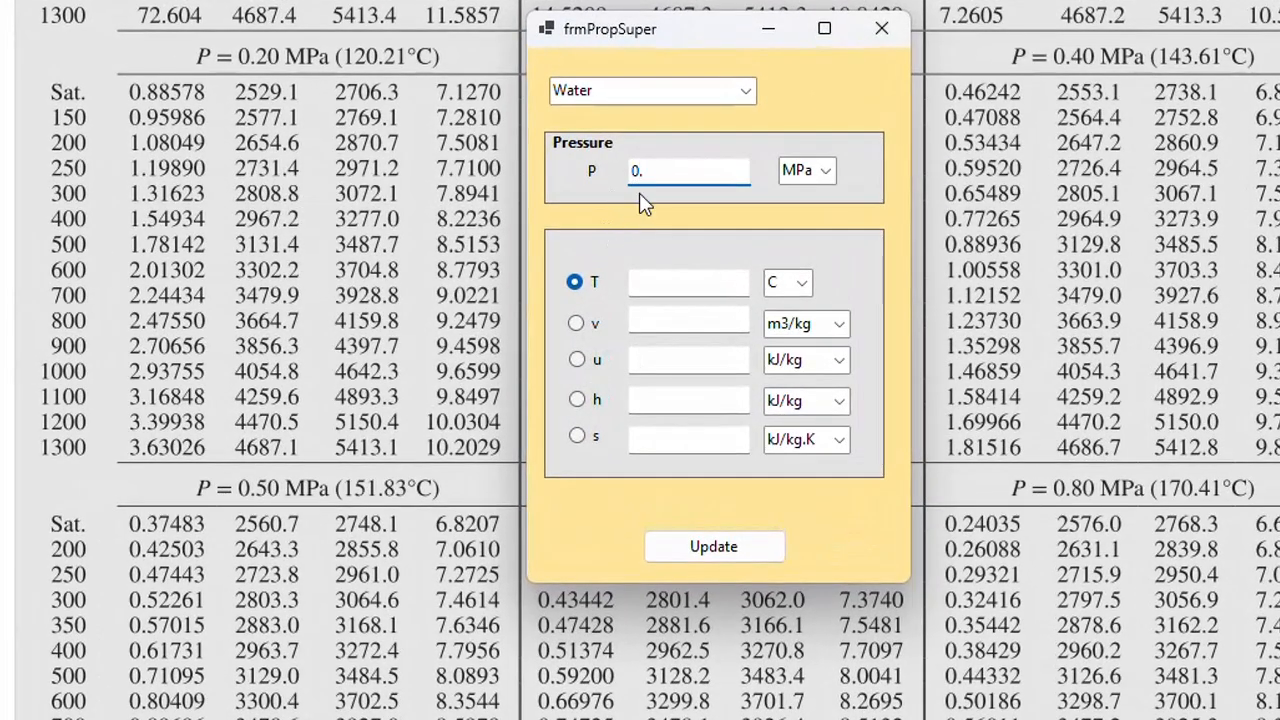
pyautogui.click(668, 282)
pyautogui.write('300')
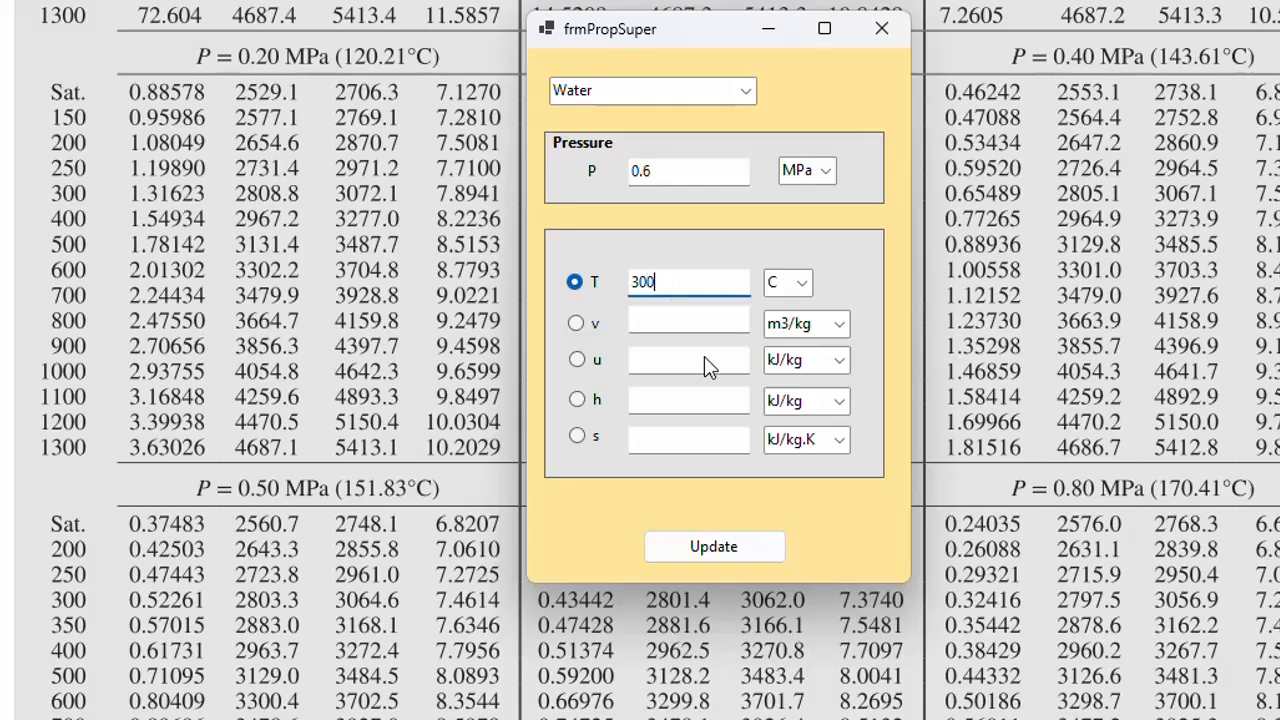
pyautogui.click(766, 552)
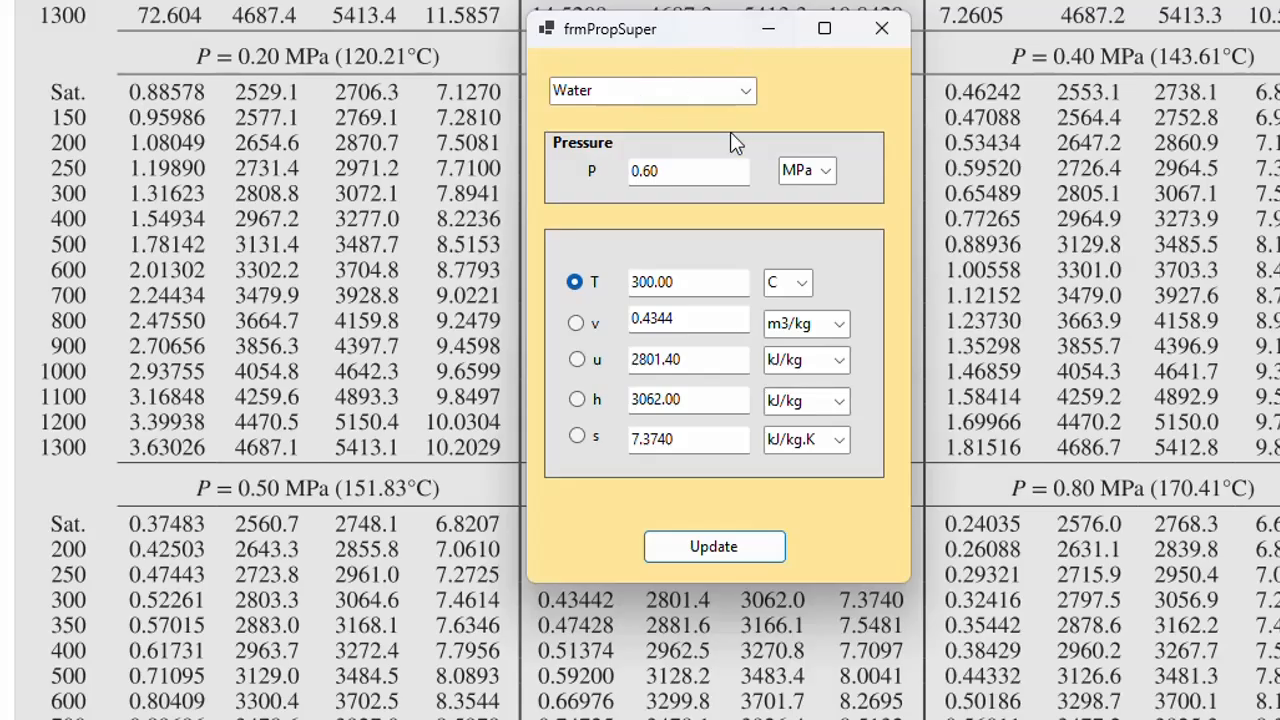
# Recalculate the superheated water properties at 0.7 MPa and 325 °C with the 0.60 and 0.80 MPa tables uncovered, and close the calculator.
pyautogui.doubleClick(652, 171)
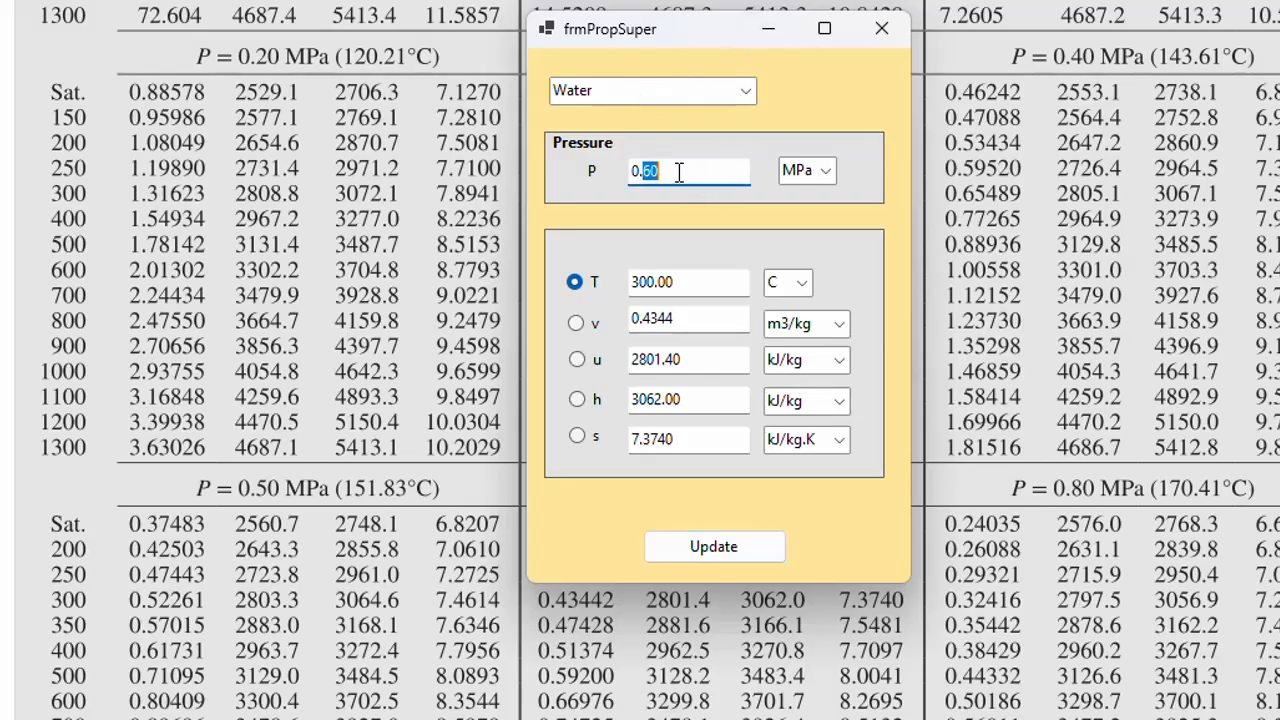
pyautogui.write('7')
pyautogui.moveTo(640, 283); pyautogui.dragTo(689, 281)
pyautogui.write('25')
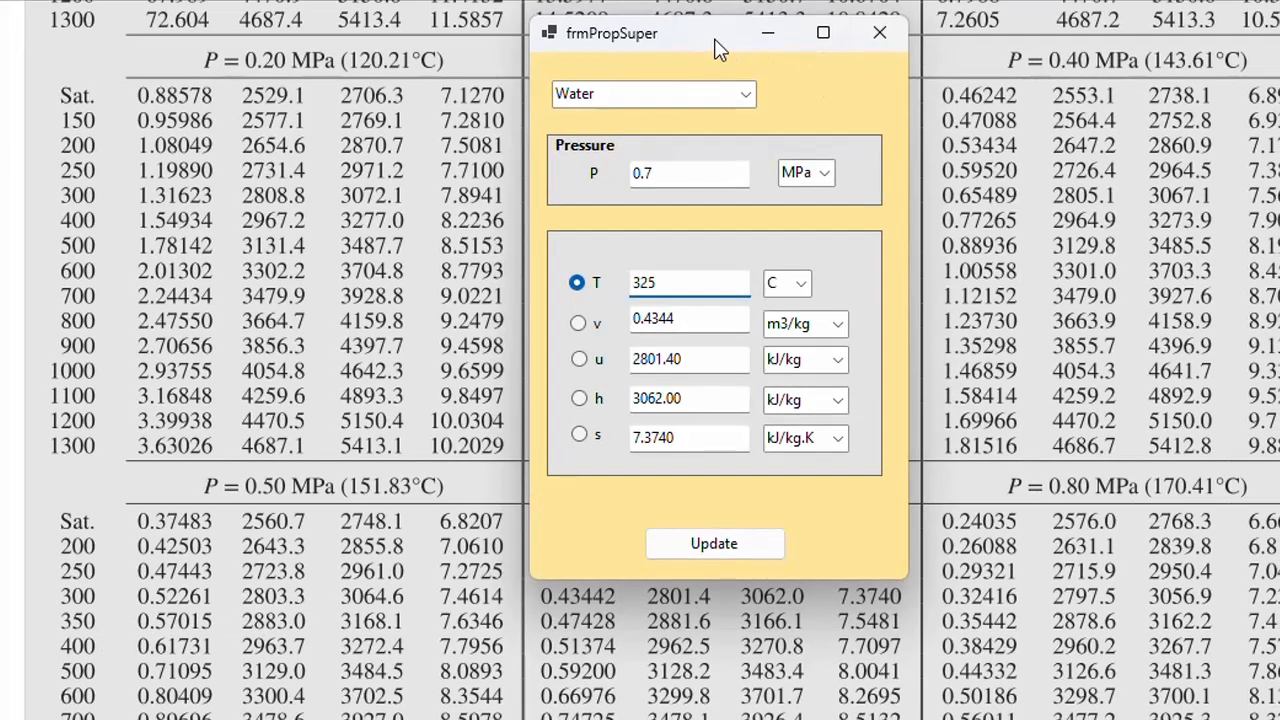
pyautogui.moveTo(713, 42); pyautogui.dragTo(511, 2)
pyautogui.moveTo(599, 124); pyautogui.dragTo(519, 171)
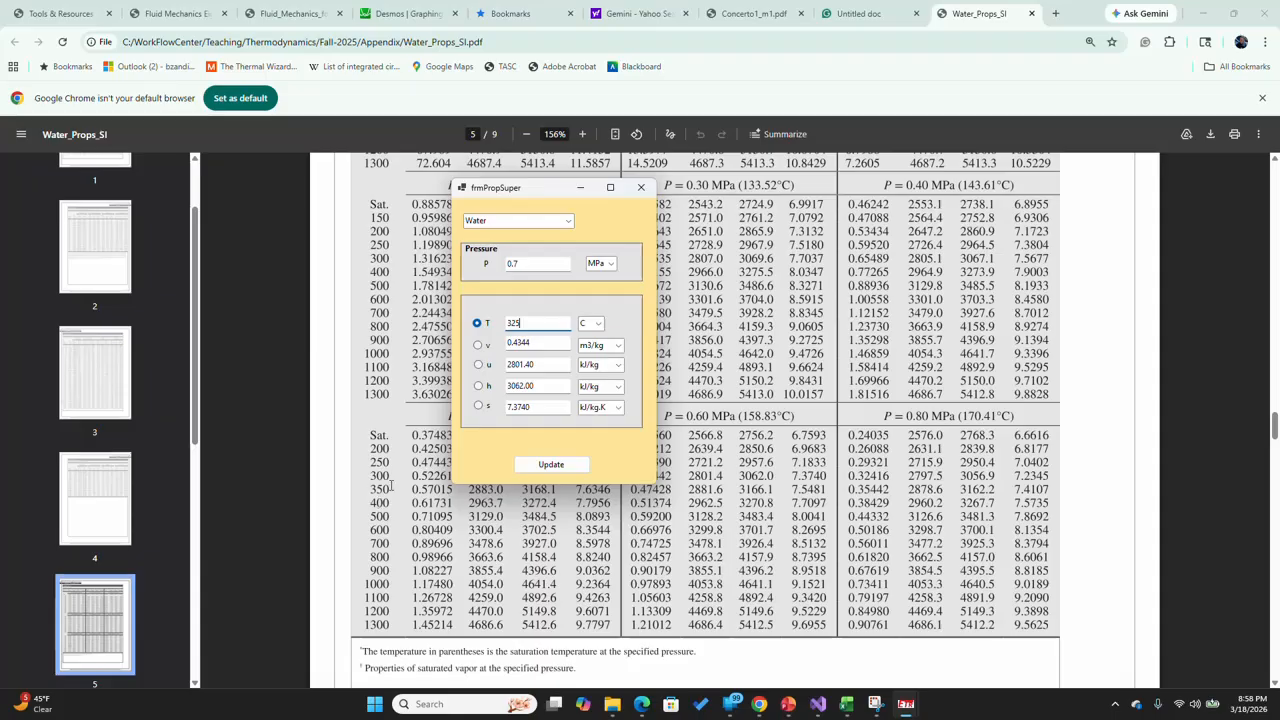
pyautogui.click(570, 466)
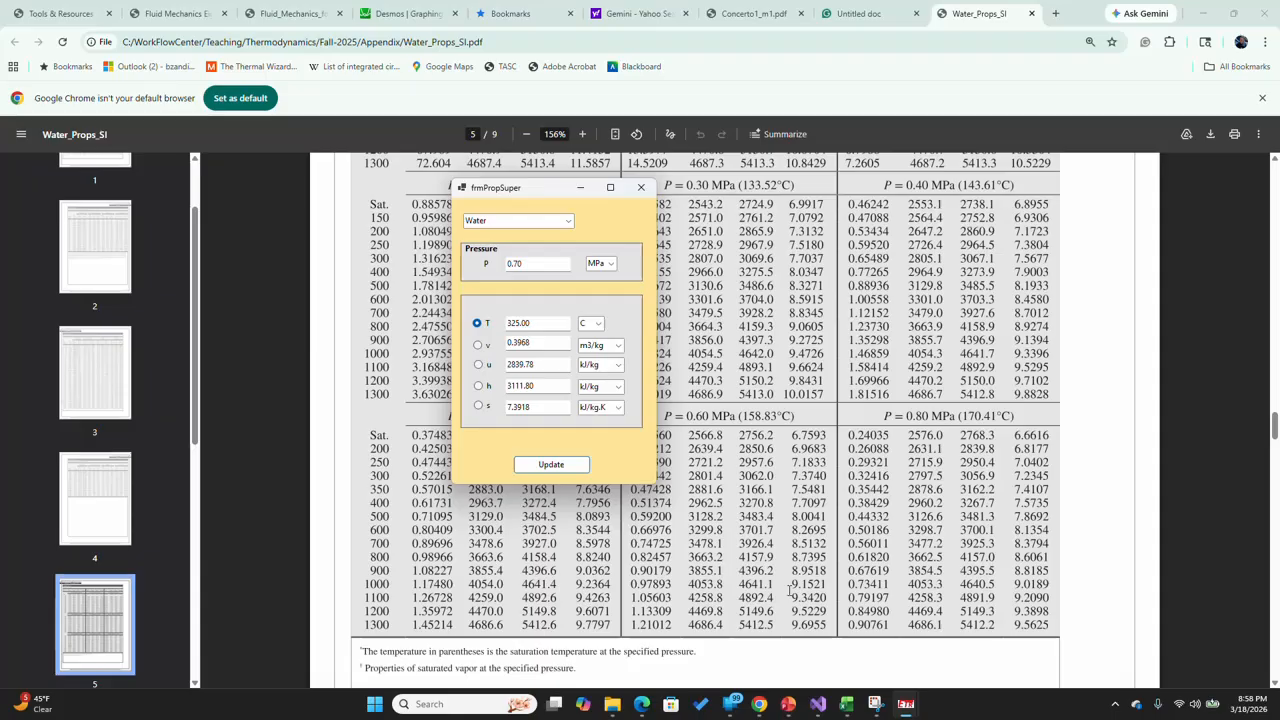
pyautogui.click(641, 188)
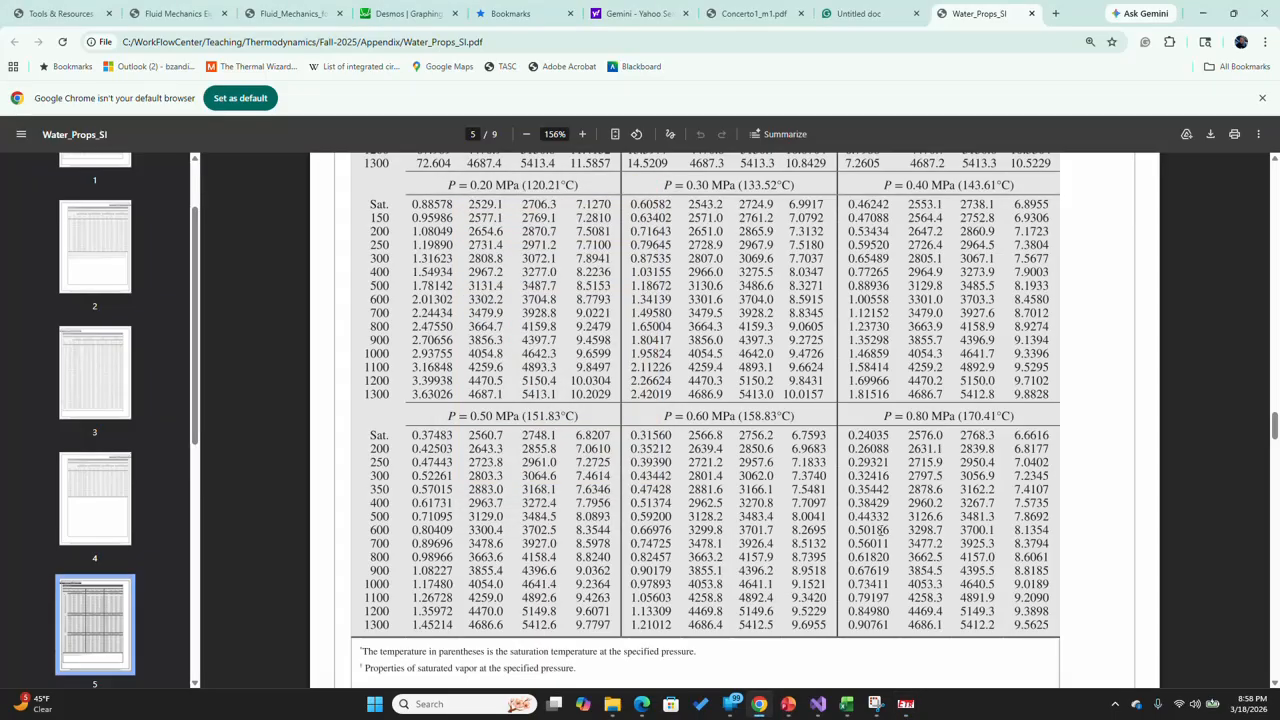
# Switch to Engineering Tools and Resources and open the ideal gases calculator from the material properties tools.
pyautogui.click(909, 710)
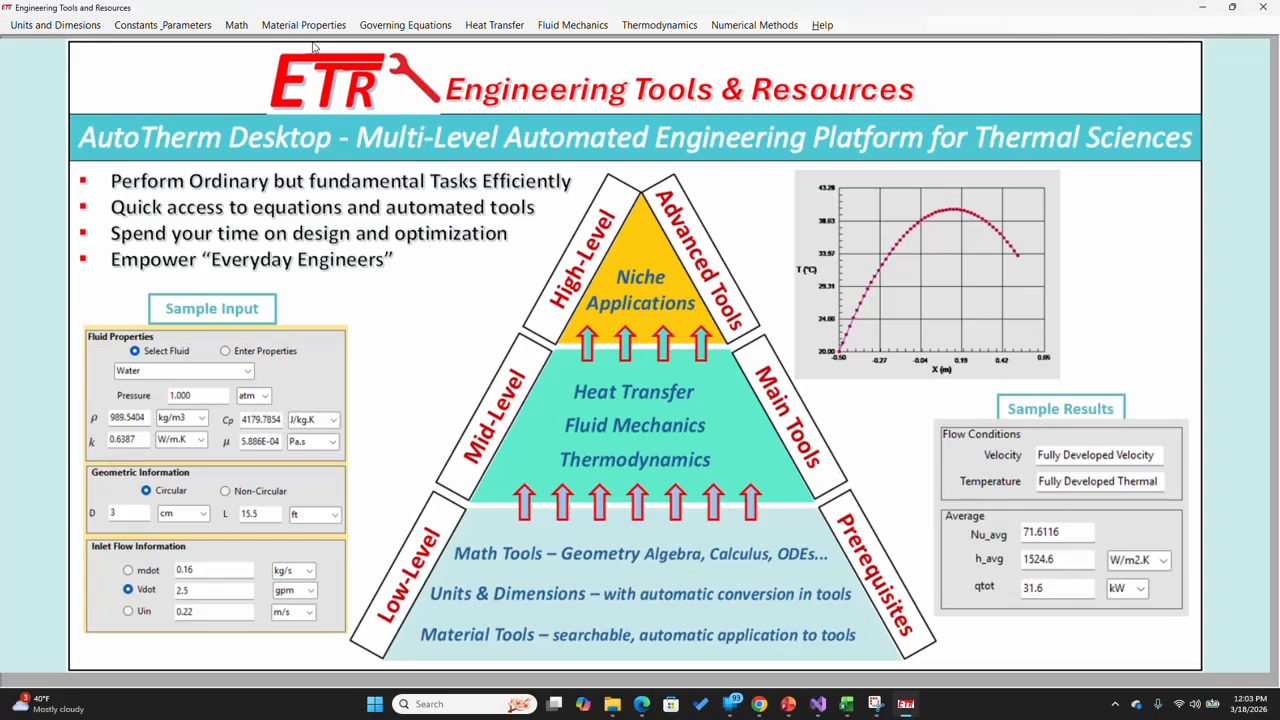
pyautogui.click(311, 30)
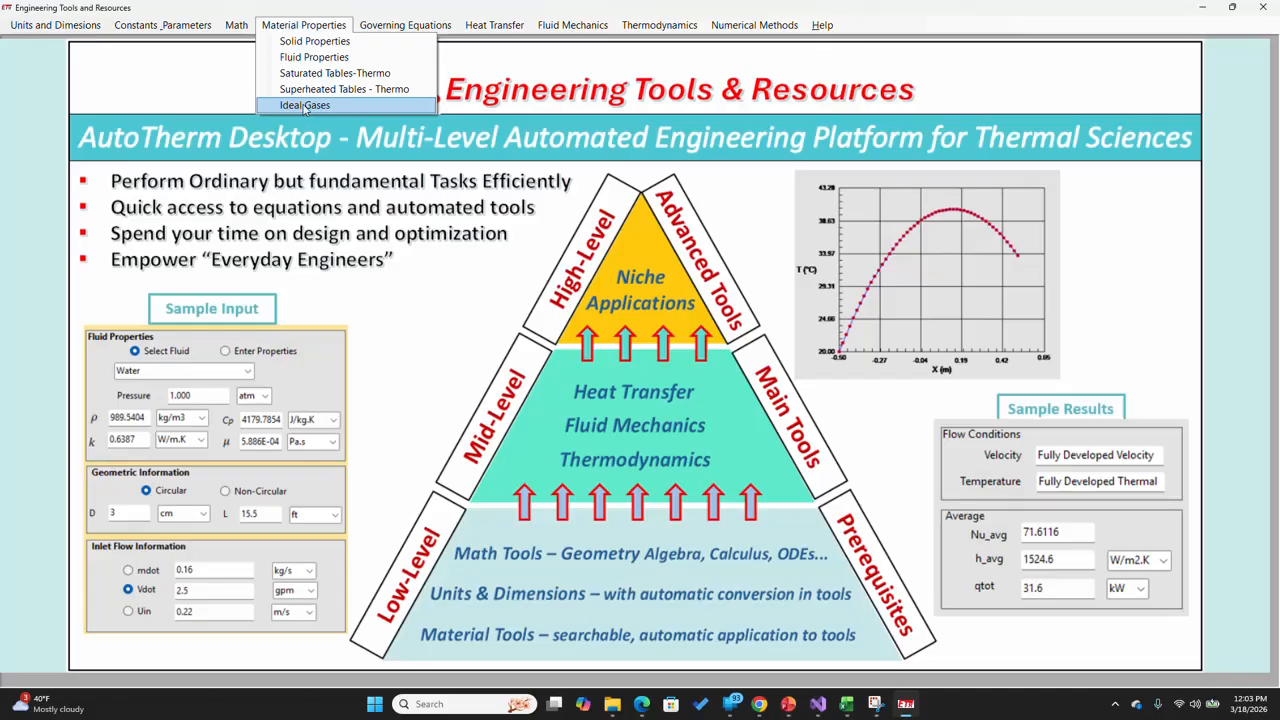
pyautogui.click(305, 107)
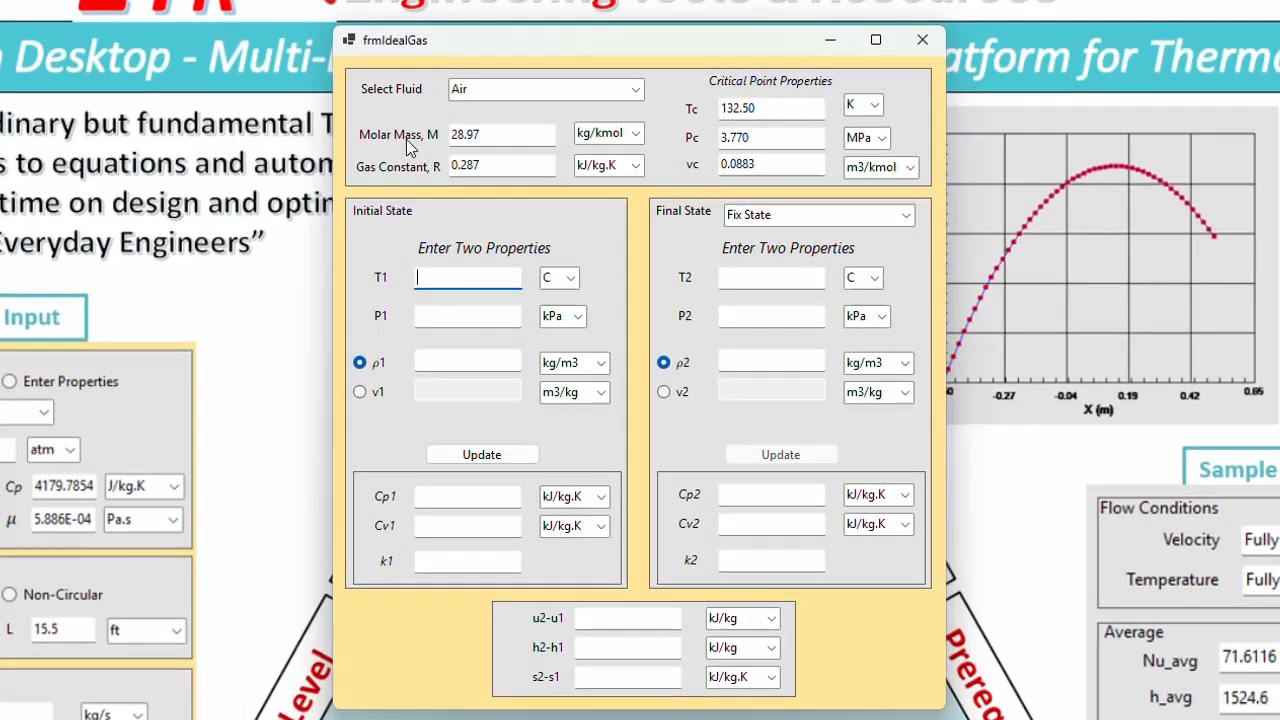
# Select Hydrogen as the fluid to view its gas constants and critical point properties, and return the selection to Air.
pyautogui.click(637, 94)
pyautogui.click(531, 183)
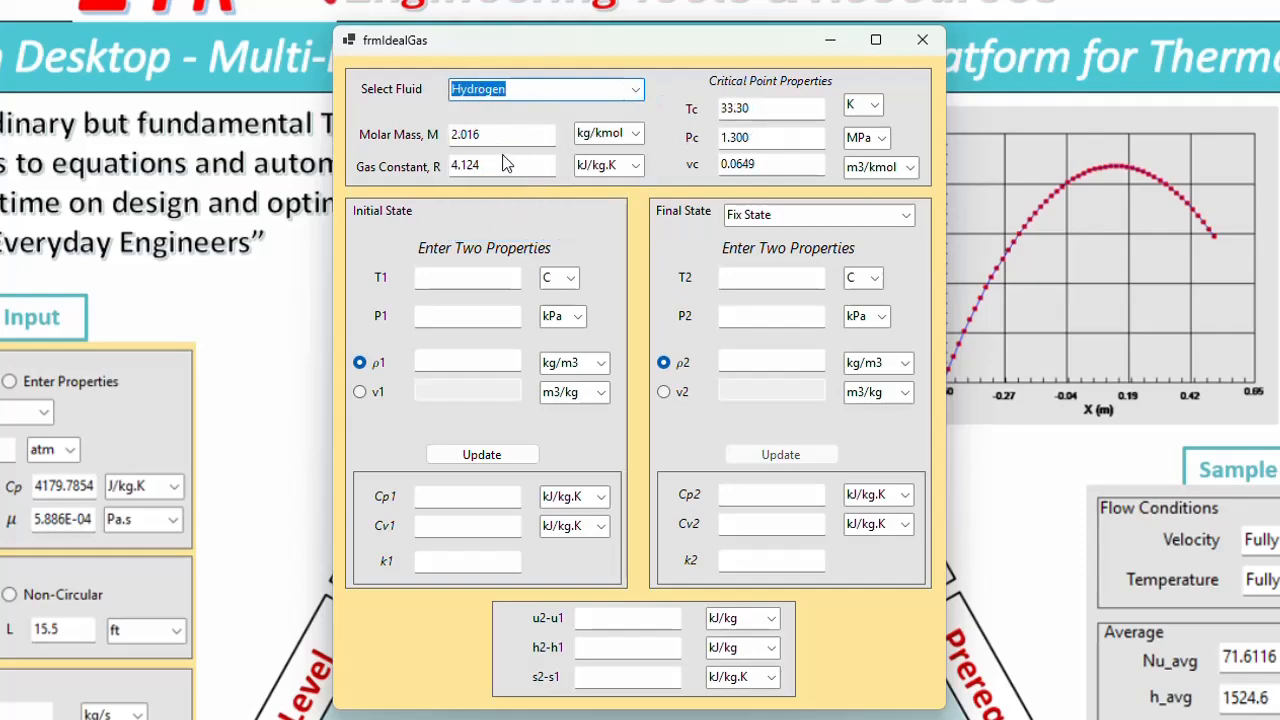
pyautogui.click(613, 94)
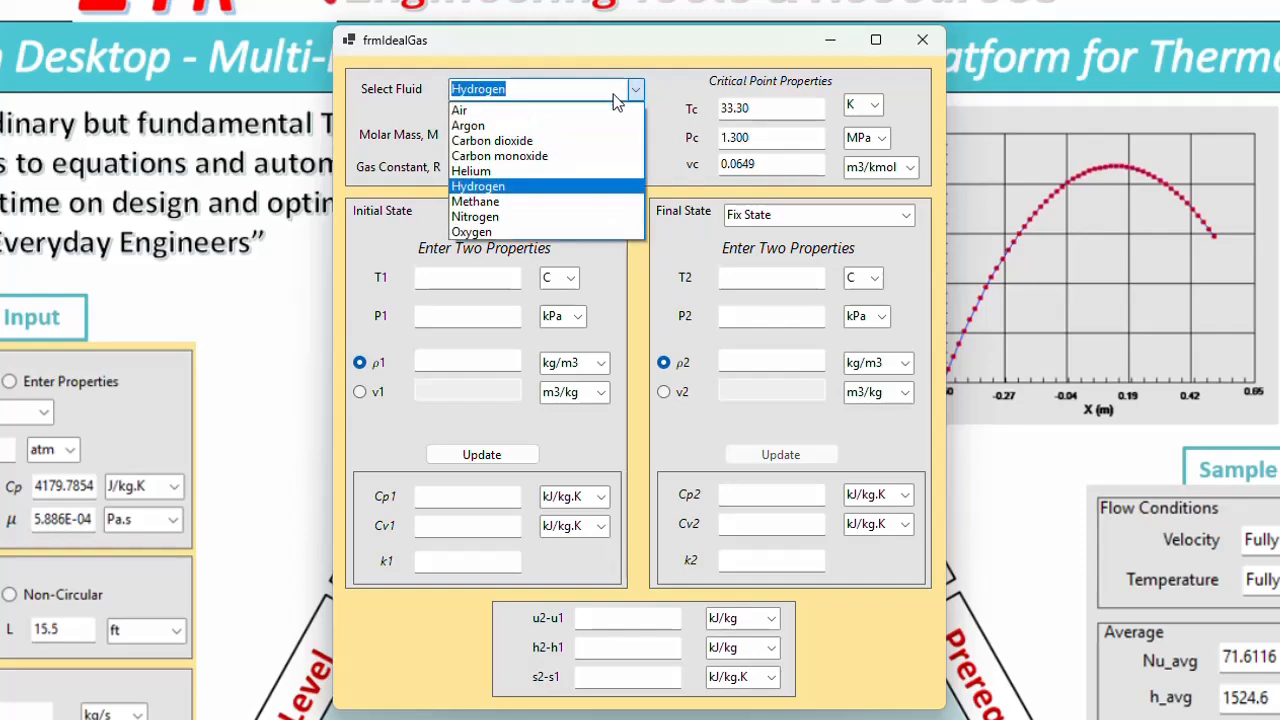
pyautogui.click(517, 111)
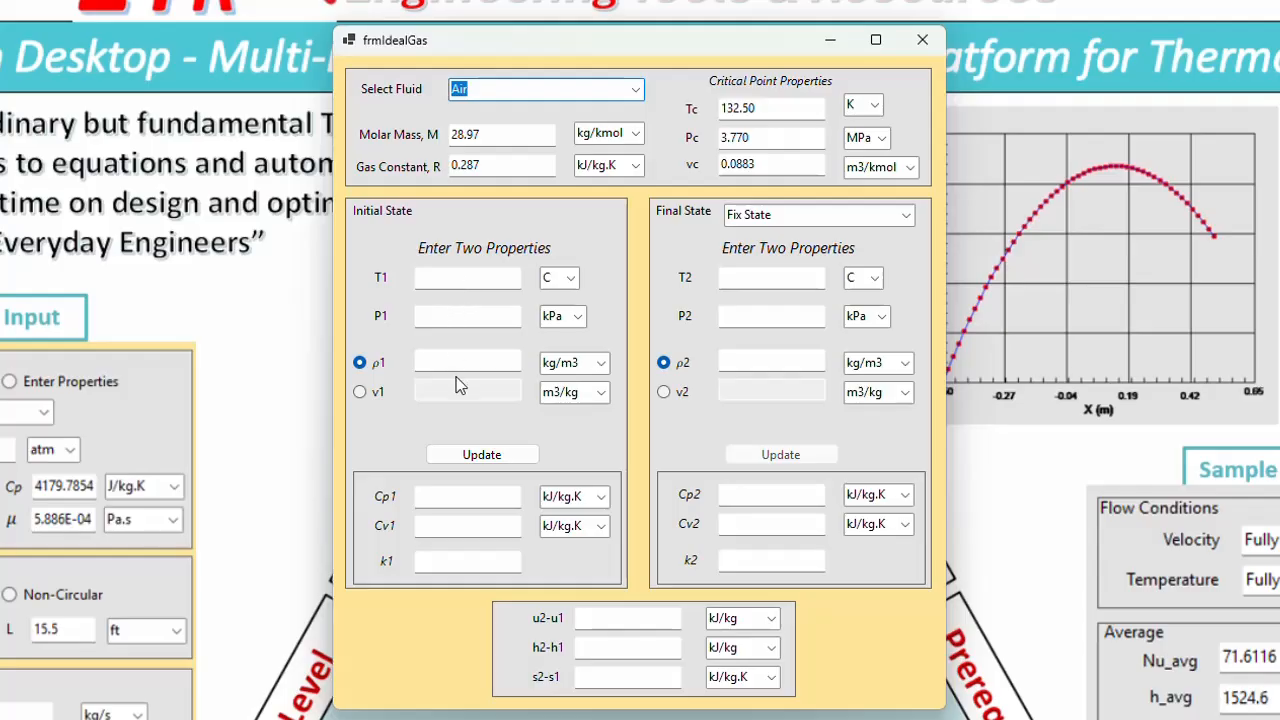
# Calculate the initial state of air at a temperature of 300 °C and a pressure of 150 kPa.
pyautogui.click(450, 278)
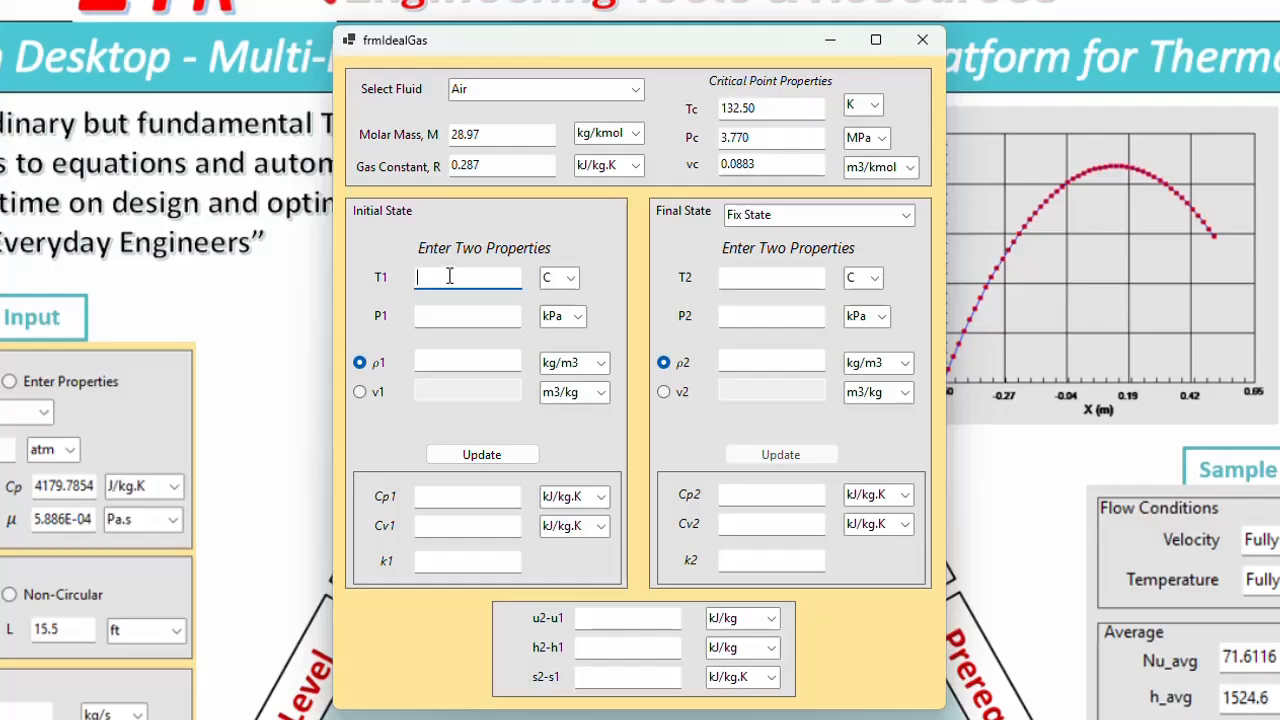
pyautogui.write('300')
pyautogui.click(454, 320)
pyautogui.write('1')
pyautogui.write('50')
pyautogui.click(520, 458)
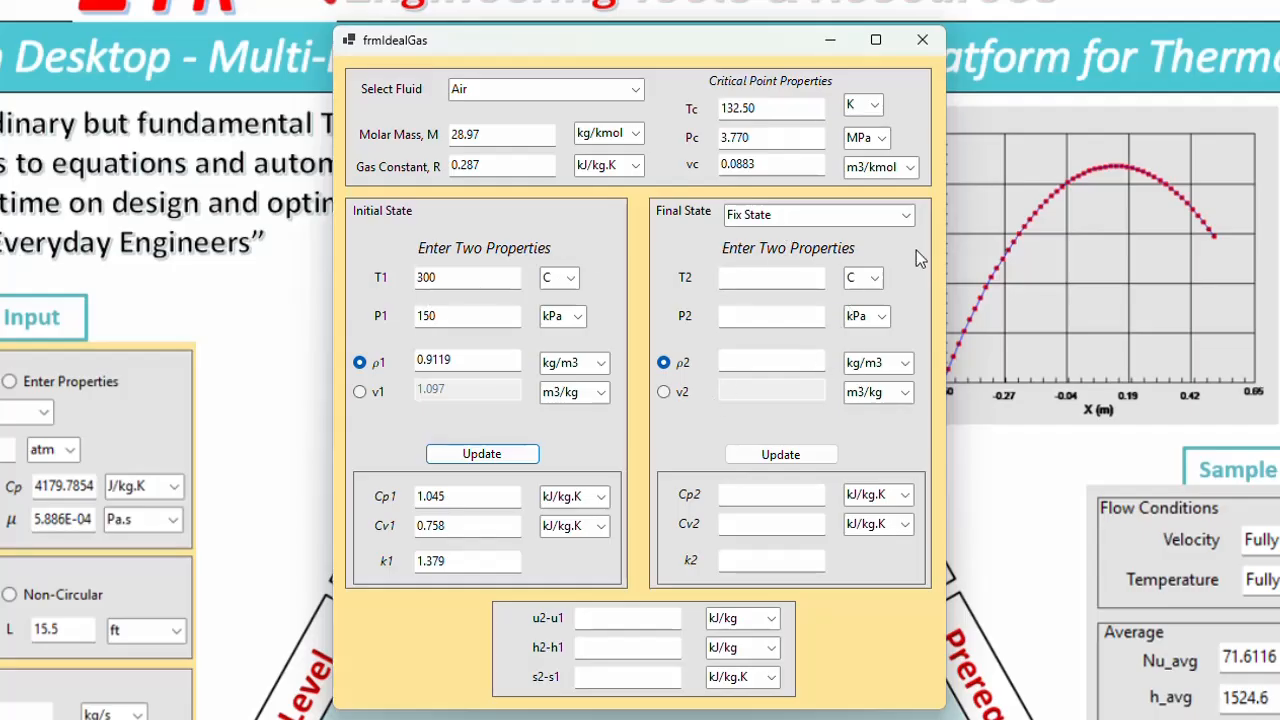
# Calculate the final state of air for an isentropic process to a pressure of 200 kPa.
pyautogui.click(907, 218)
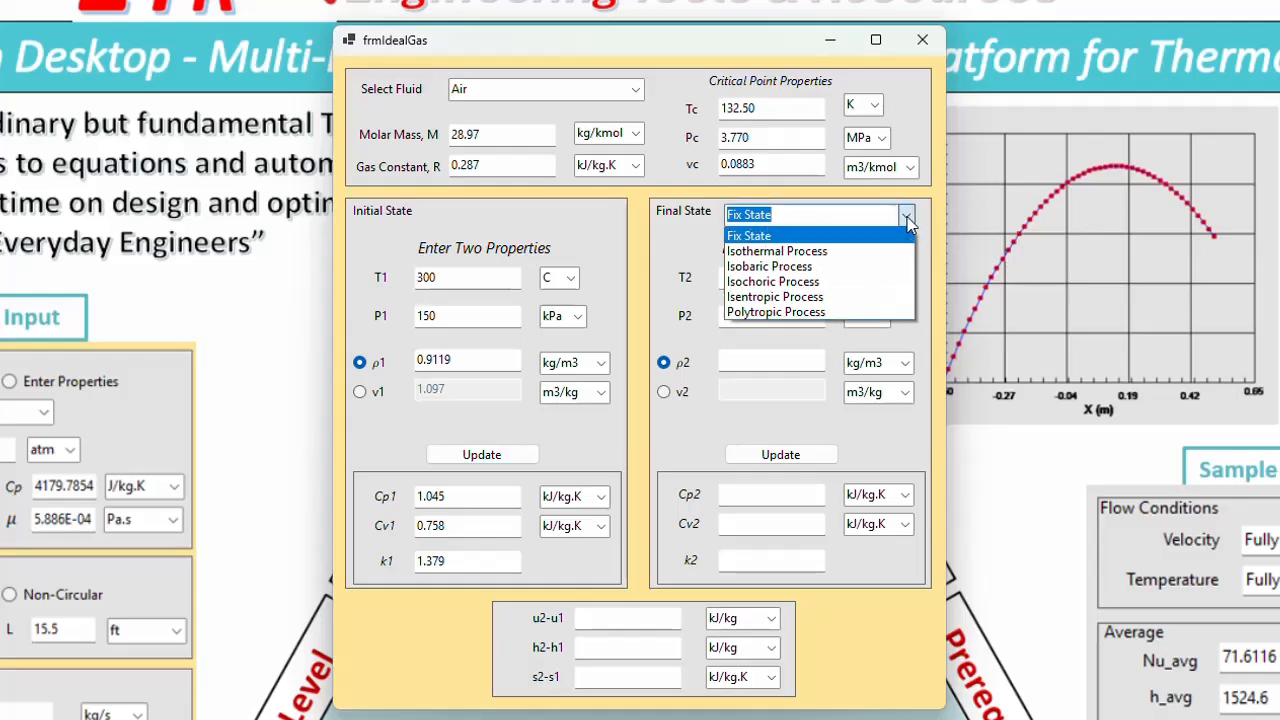
pyautogui.click(825, 297)
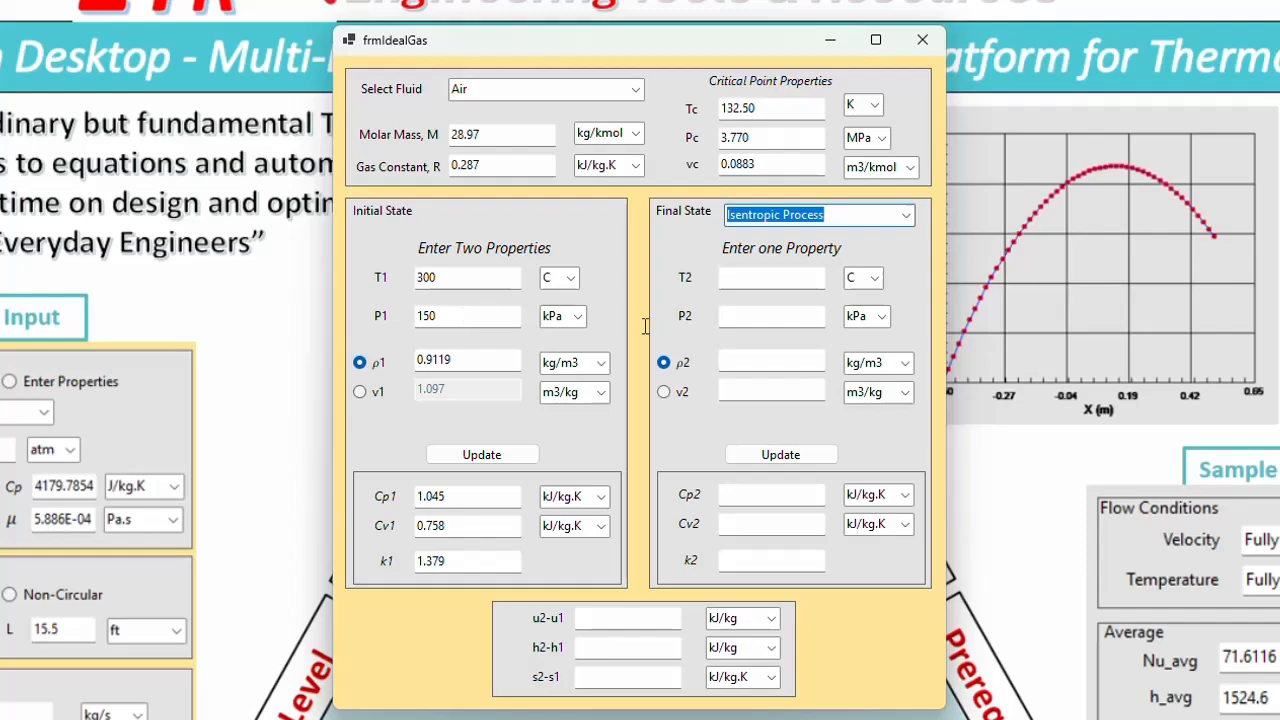
pyautogui.click(748, 320)
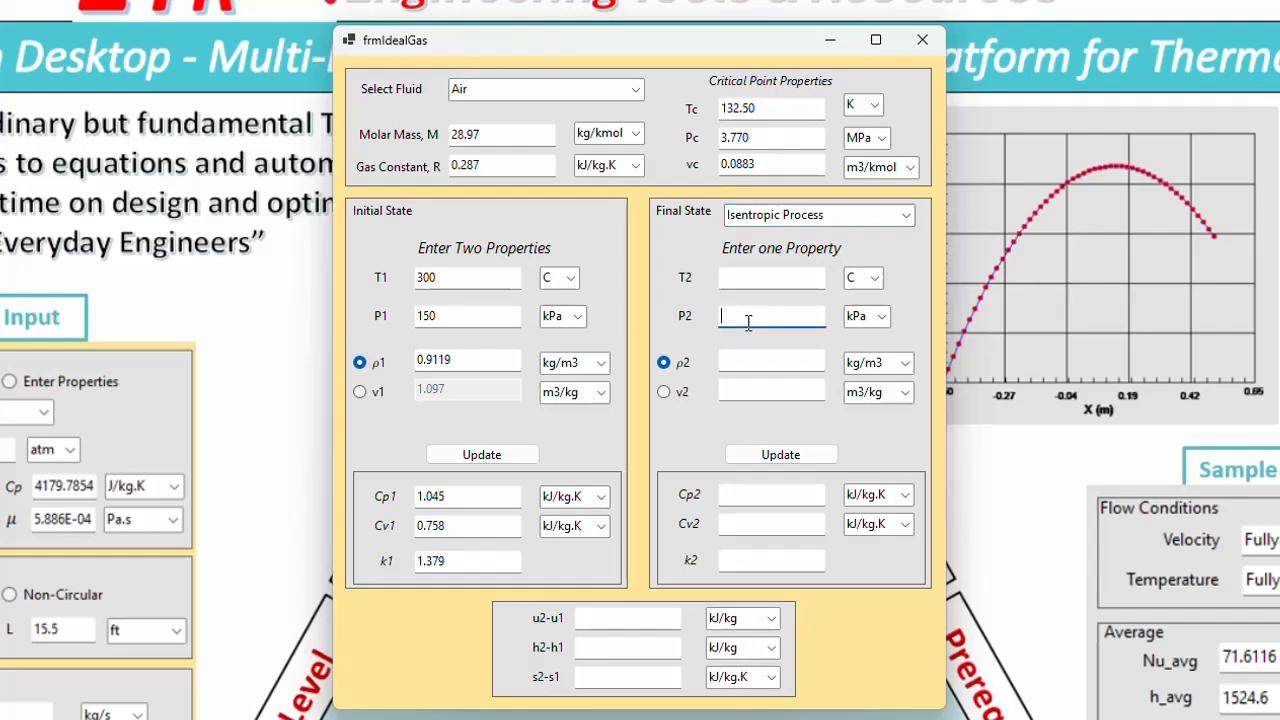
pyautogui.write('200')
pyautogui.click(797, 455)
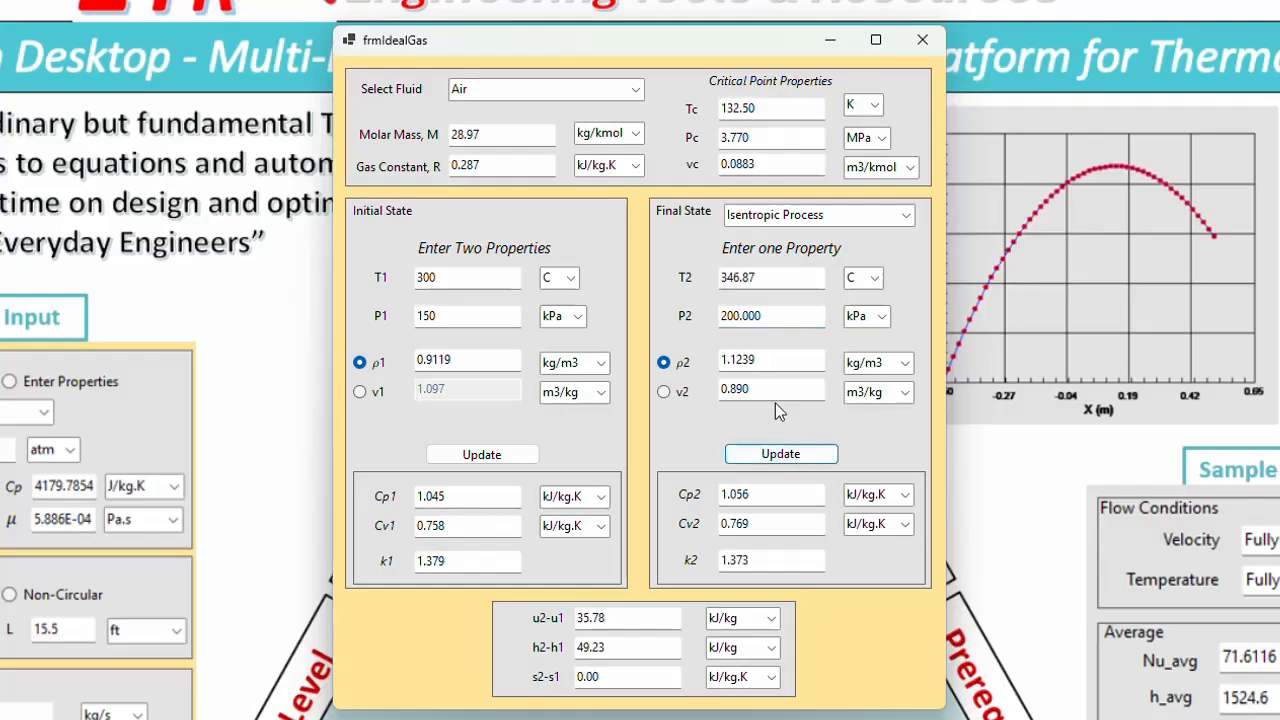